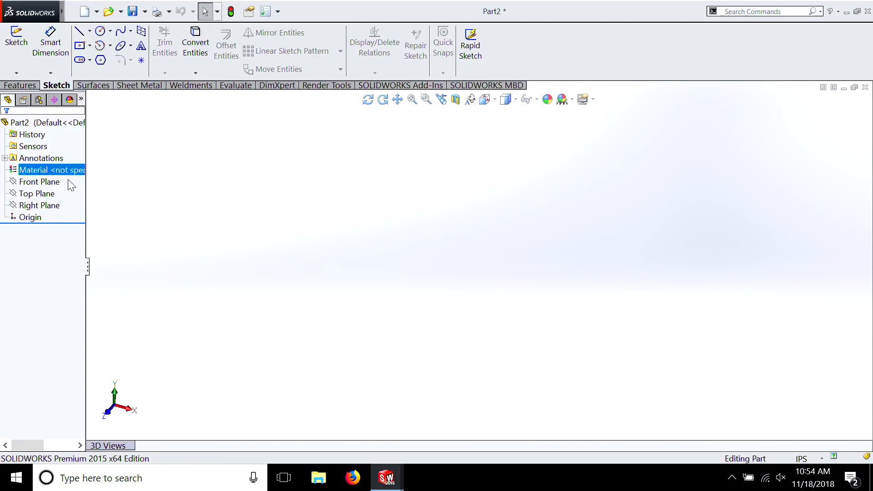
# Step: Start a sketch on the Front Plane and draw a center rectangle from the origin, about 4.4 by 3.9 in
pyautogui.click(17, 181)
pyautogui.rightClick(24, 183)
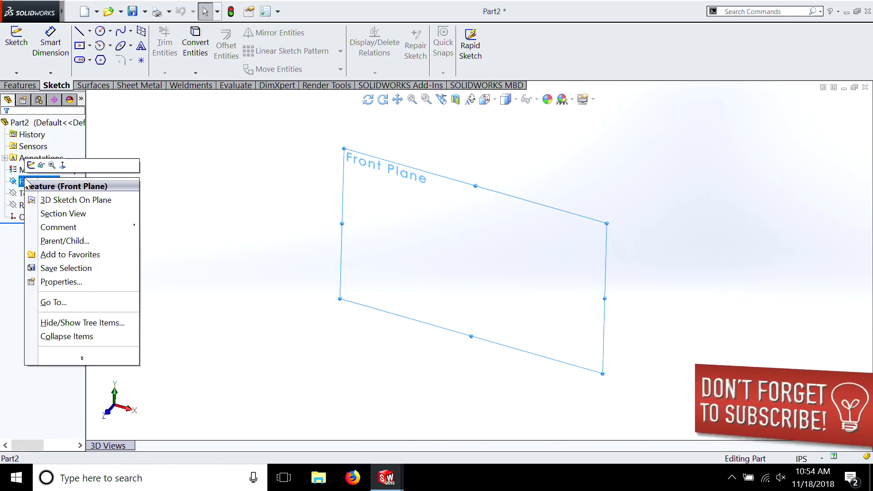
pyautogui.click(31, 165)
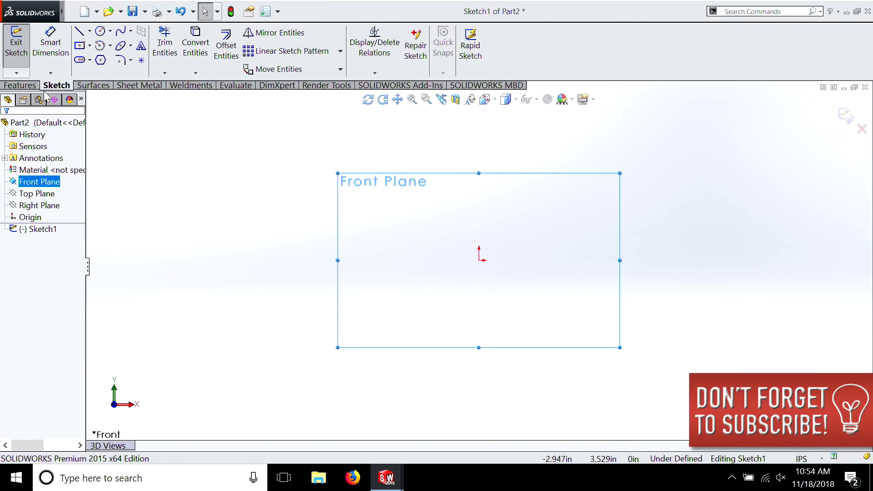
pyautogui.click(83, 48)
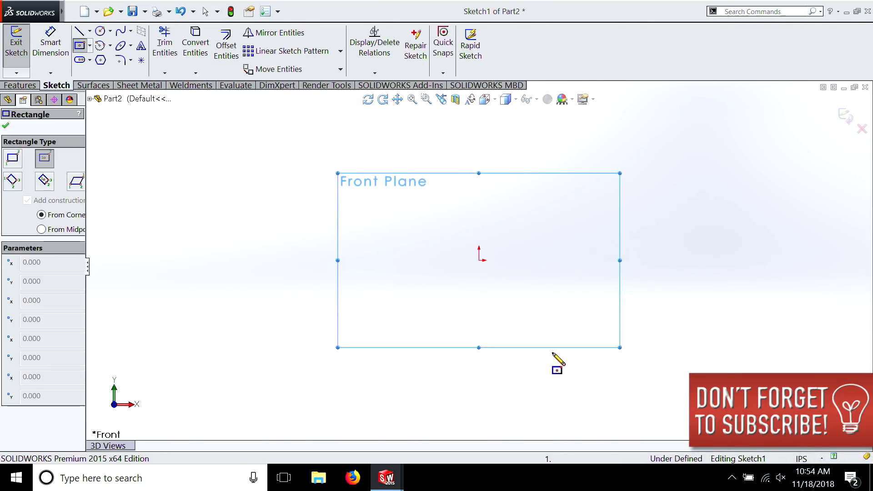
pyautogui.click(479, 260)
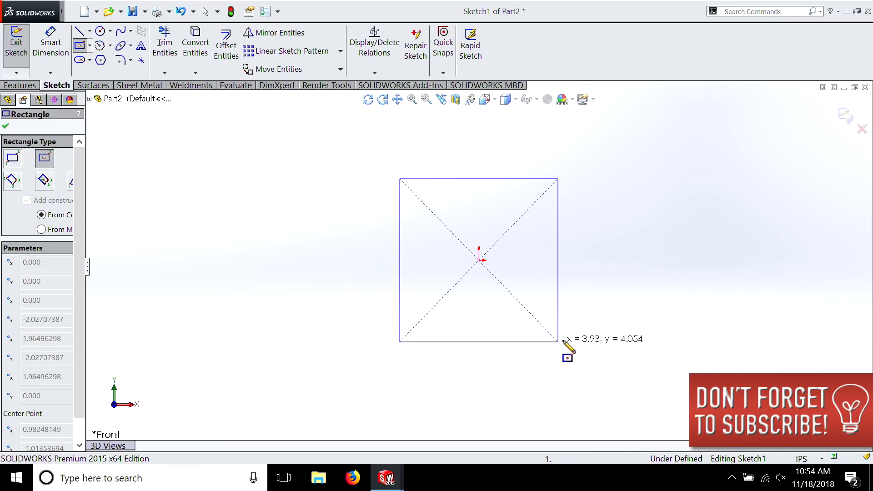
pyautogui.click(568, 338)
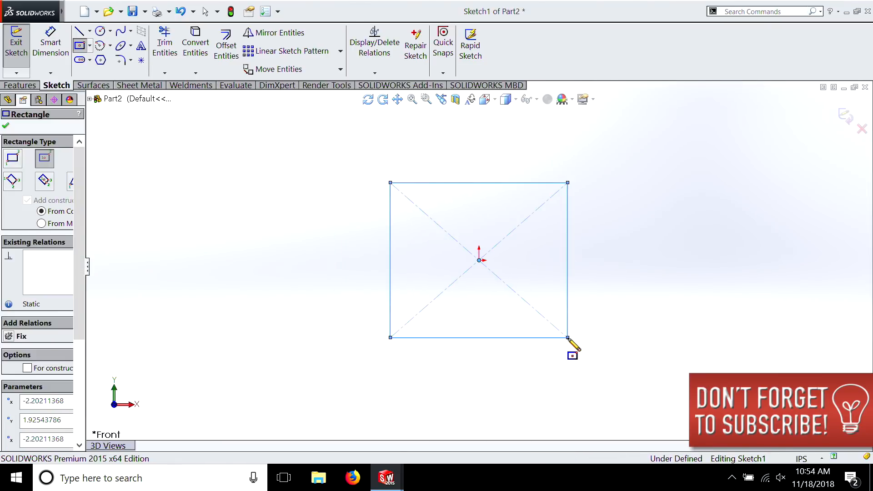
pyautogui.click(90, 46)
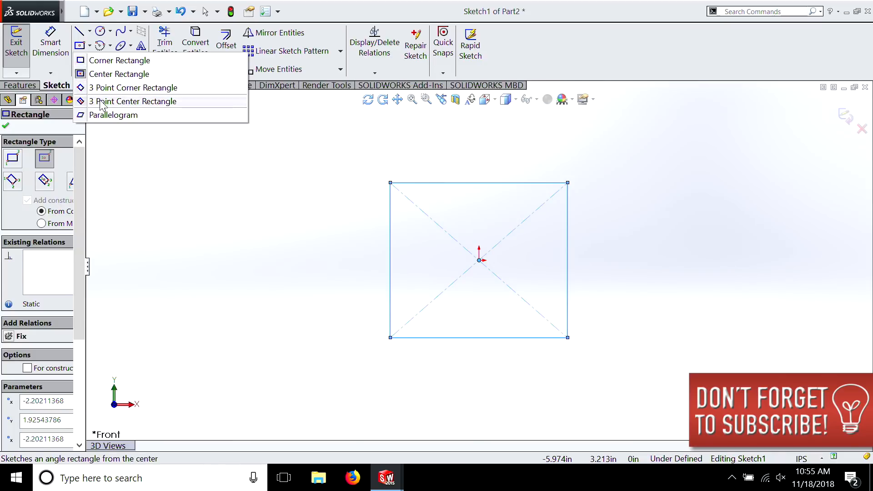
pyautogui.click(95, 60)
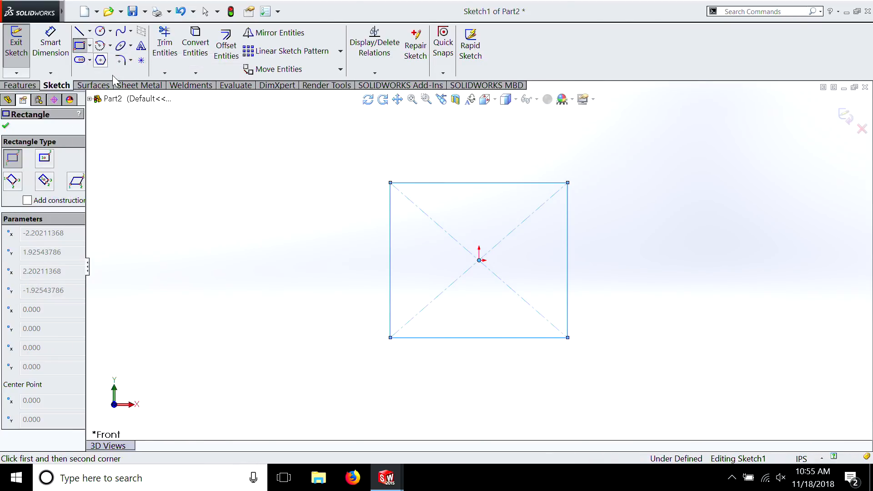
pyautogui.click(479, 260)
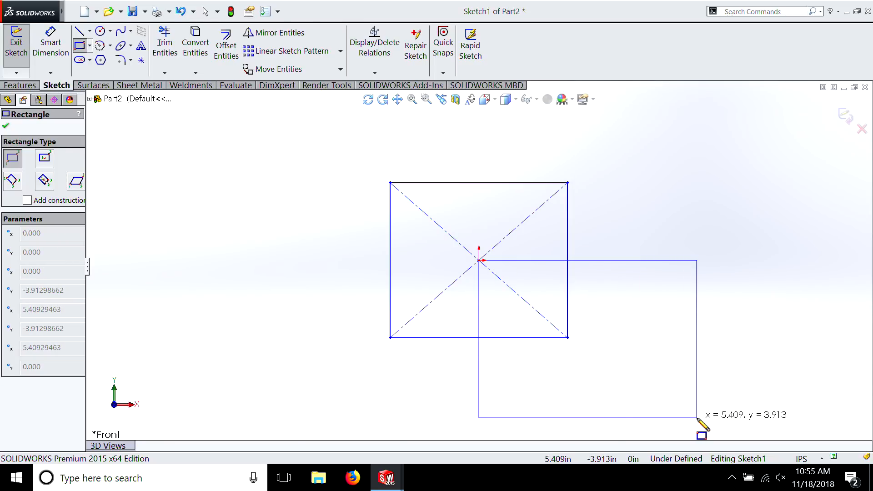
pyautogui.press('Escape')
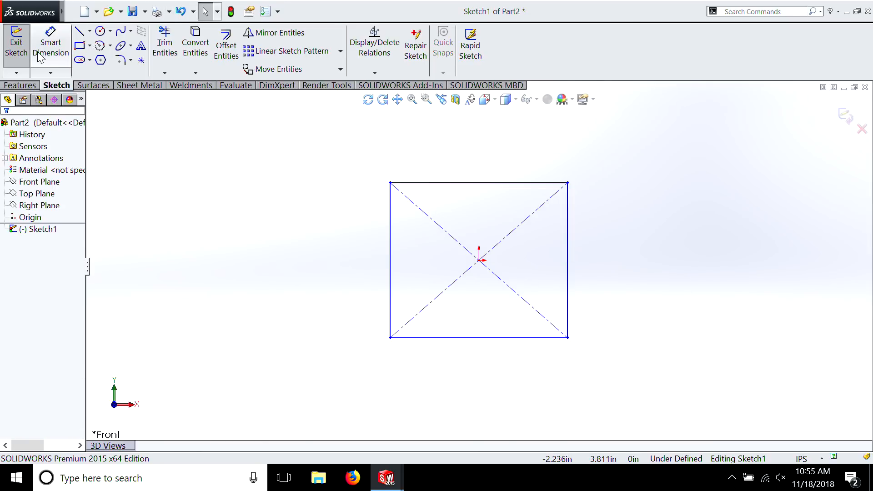
# Step: Dimension the rectangle's top side and vertical side, setting both the width and the height to 2 in
pyautogui.click(51, 43)
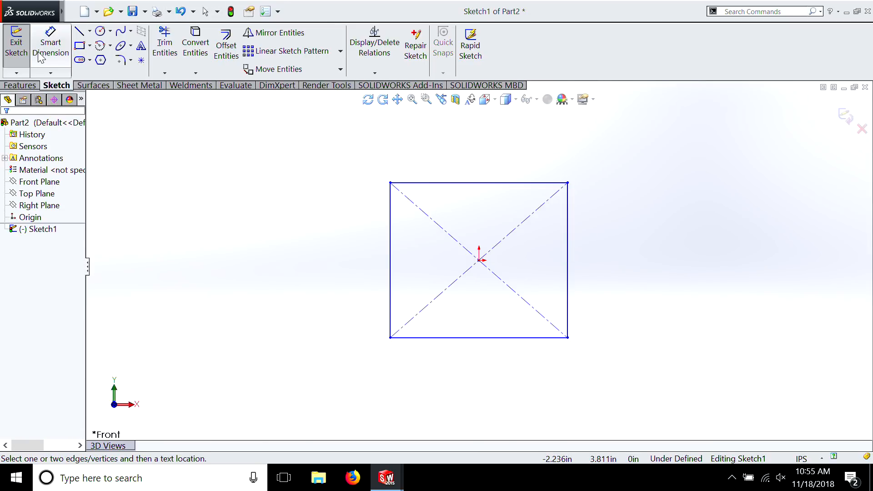
pyautogui.click(509, 184)
pyautogui.click(493, 149)
pyautogui.write('2')
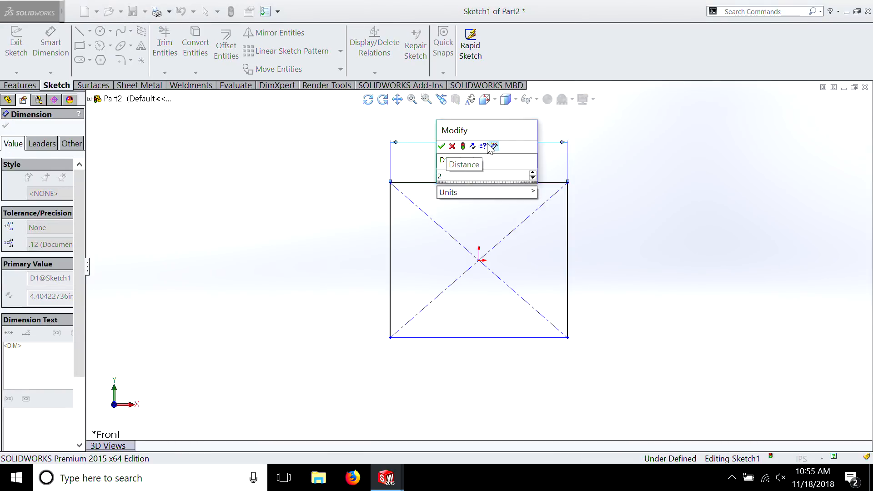
pyautogui.press('Return')
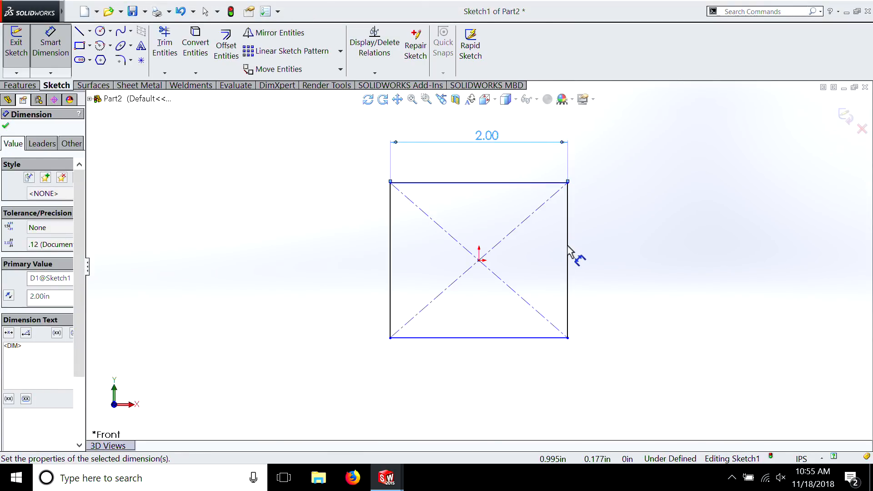
pyautogui.click(569, 248)
pyautogui.click(638, 271)
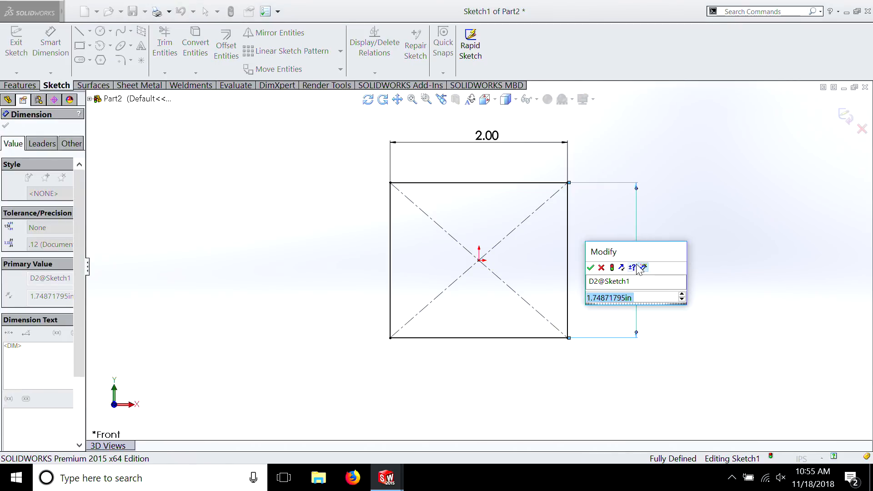
pyautogui.write('2')
pyautogui.press('Return')
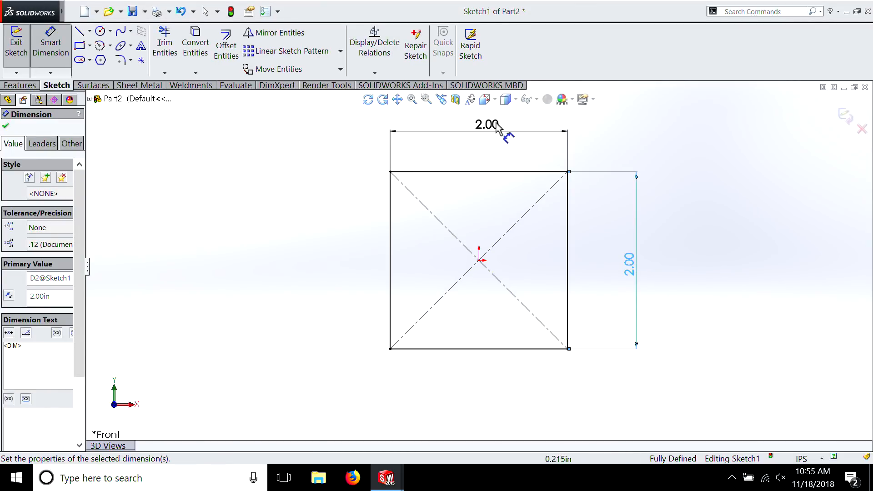
# Step: Set the rectangle's width dimension to 6 in and its height dimension to 4 in
pyautogui.click(495, 129)
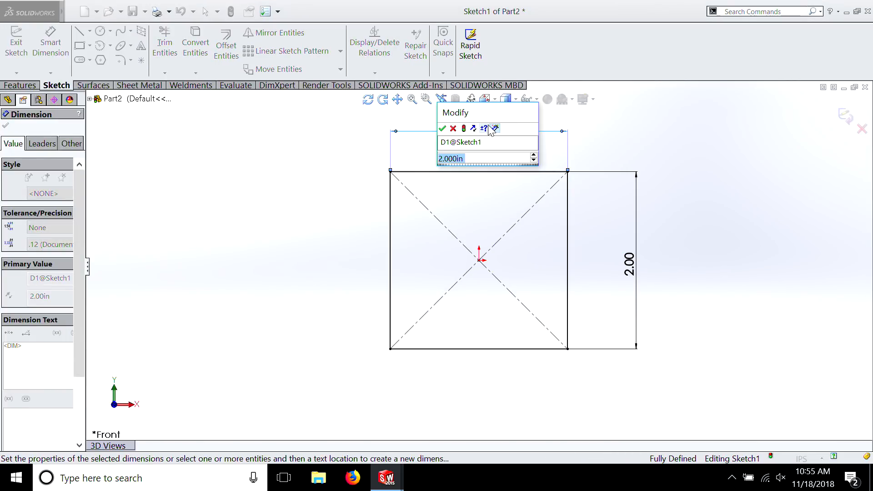
pyautogui.write('6')
pyautogui.press('Return')
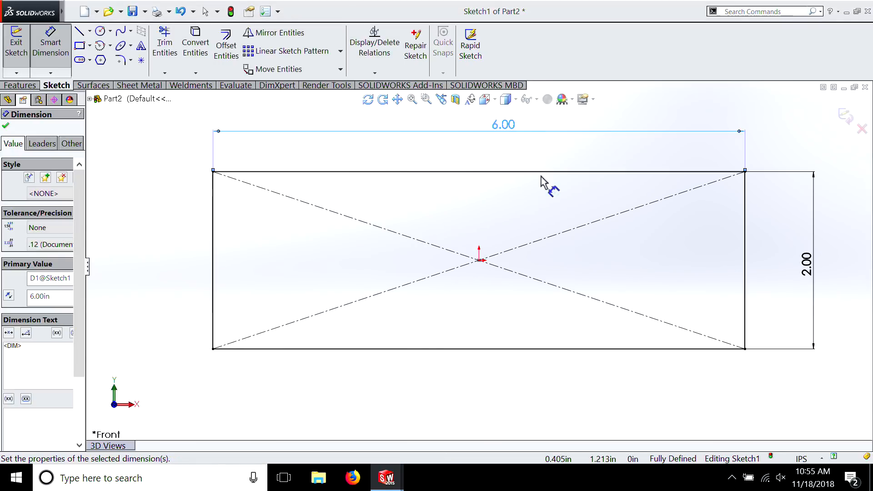
pyautogui.click(810, 272)
pyautogui.doubleClick(808, 272)
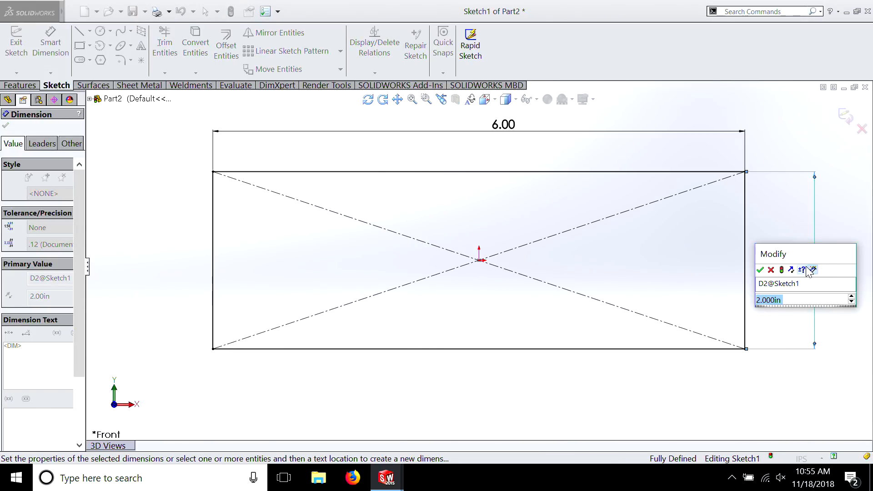
pyautogui.write('4')
pyautogui.press('Return')
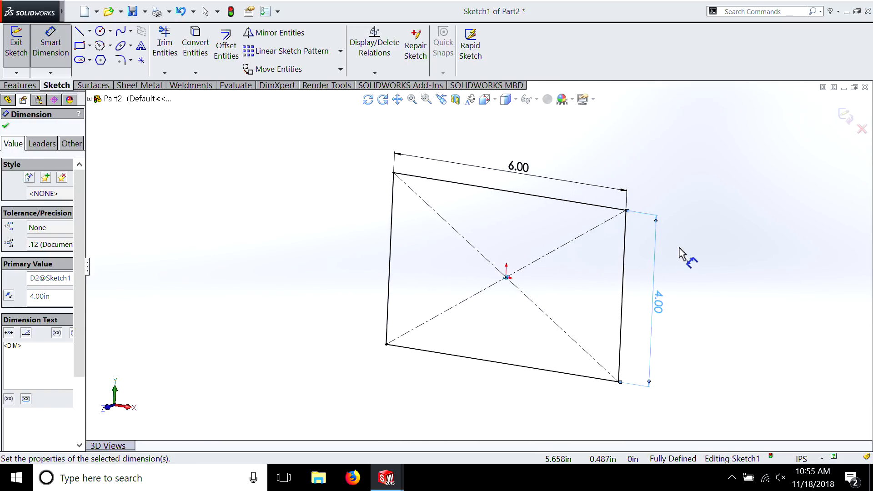
# Step: Extrude the rectangle as a boss with a blind depth of 0.5 in
pyautogui.click(20, 86)
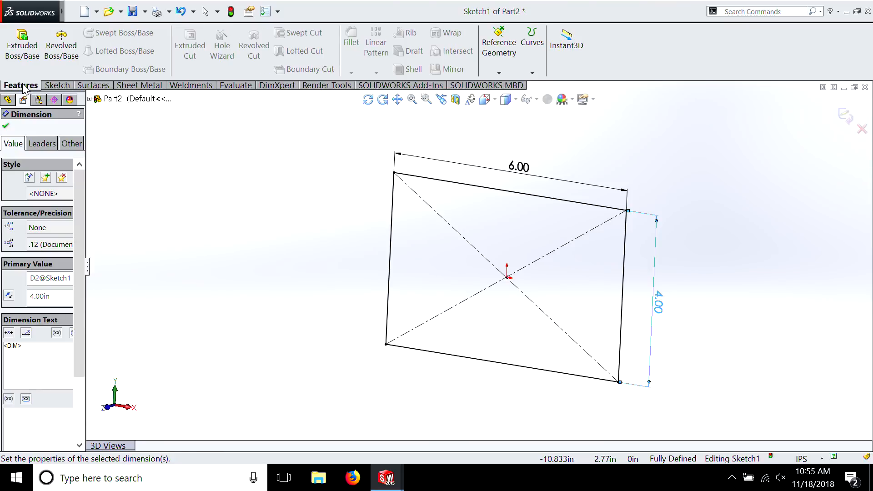
pyautogui.click(26, 52)
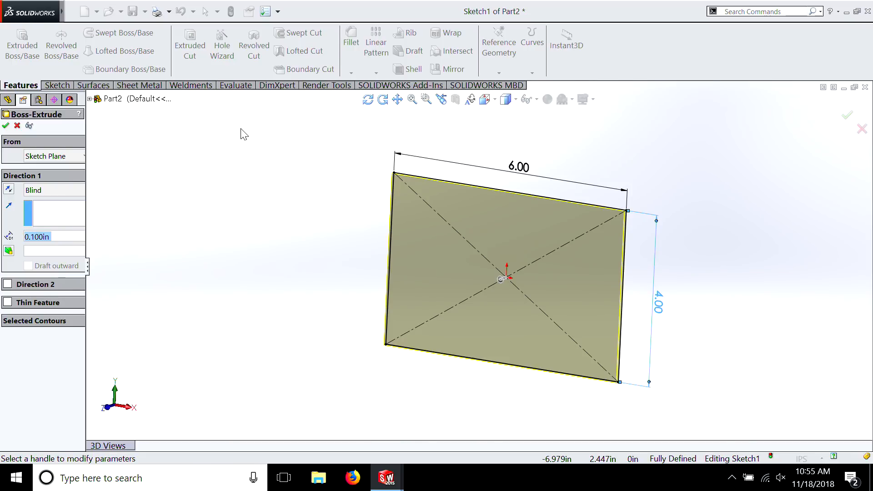
pyautogui.write('.5')
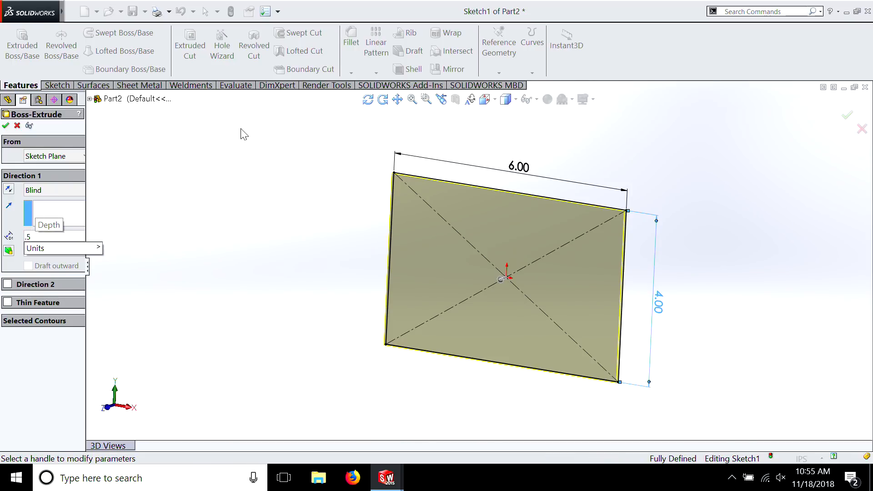
pyautogui.press('Return')
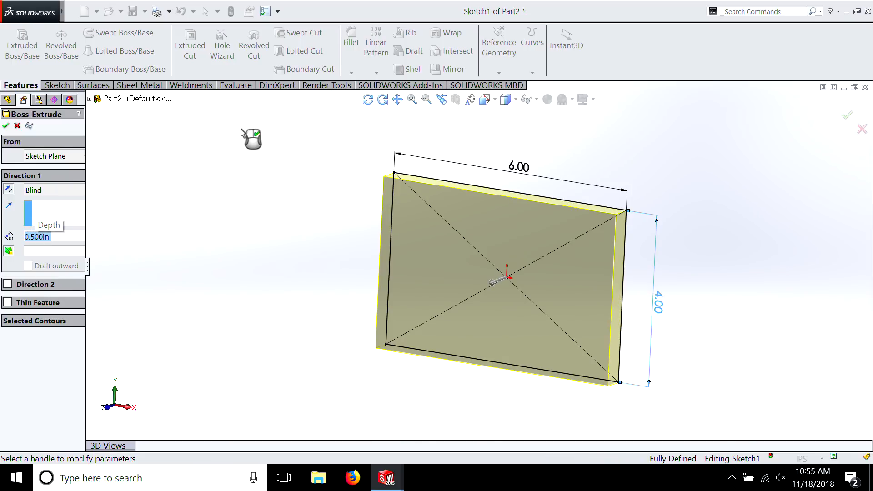
pyautogui.click(6, 127)
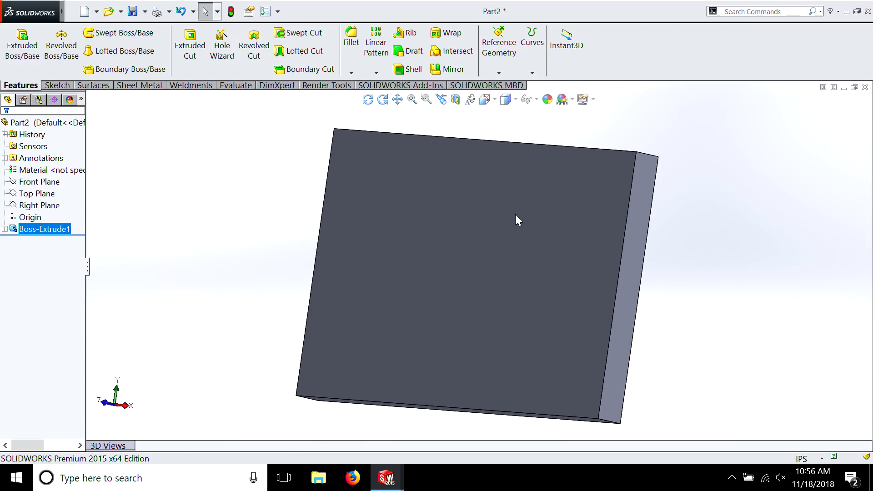
# Step: Start a sketch on the plate's large front face and draw a center rectangle from the origin, about 5.1 by 3.3 in
pyautogui.rightClick(515, 214)
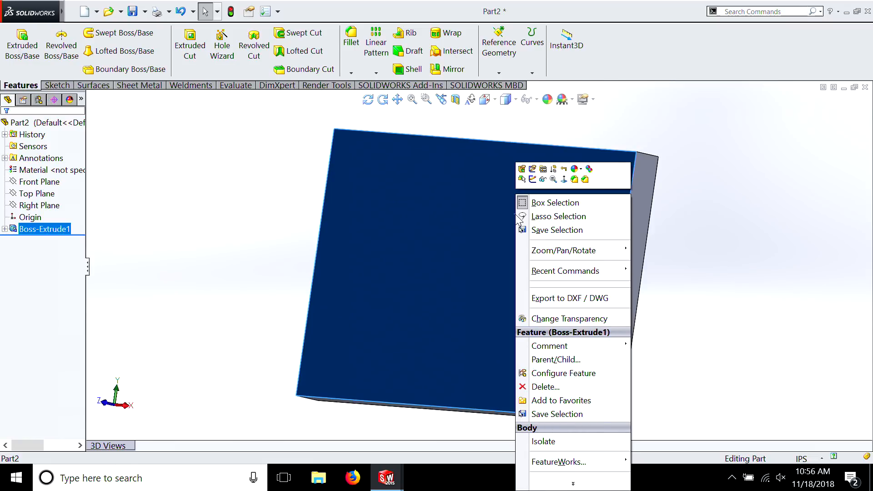
pyautogui.click(533, 179)
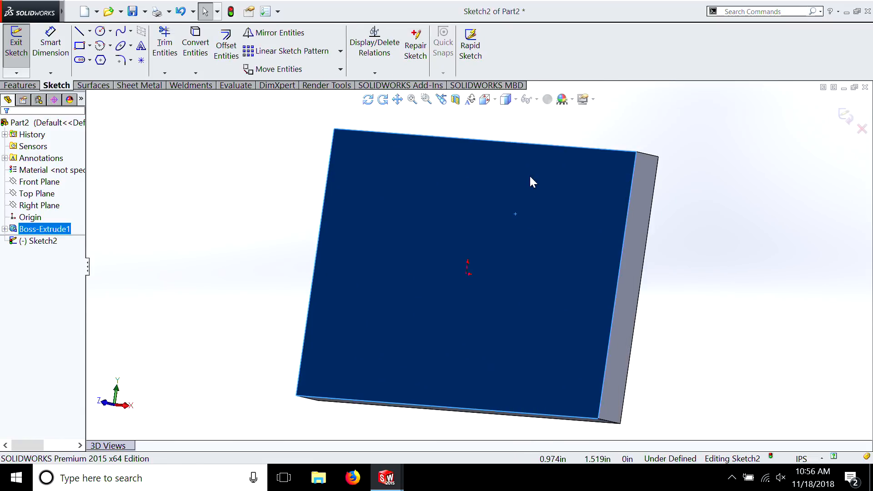
pyautogui.click(89, 46)
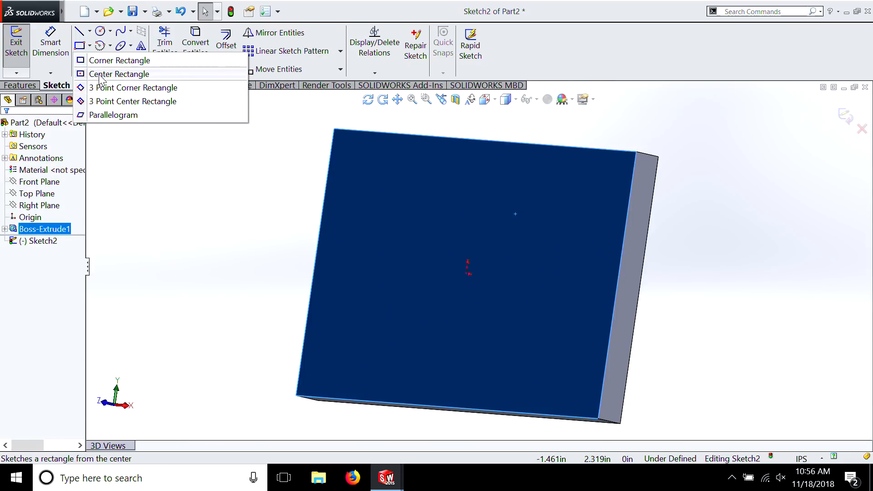
pyautogui.click(101, 74)
pyautogui.click(468, 273)
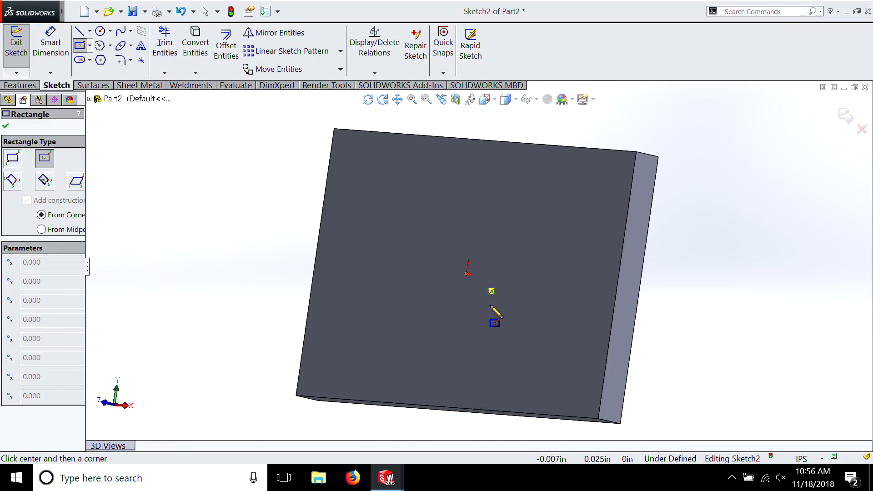
pyautogui.click(579, 395)
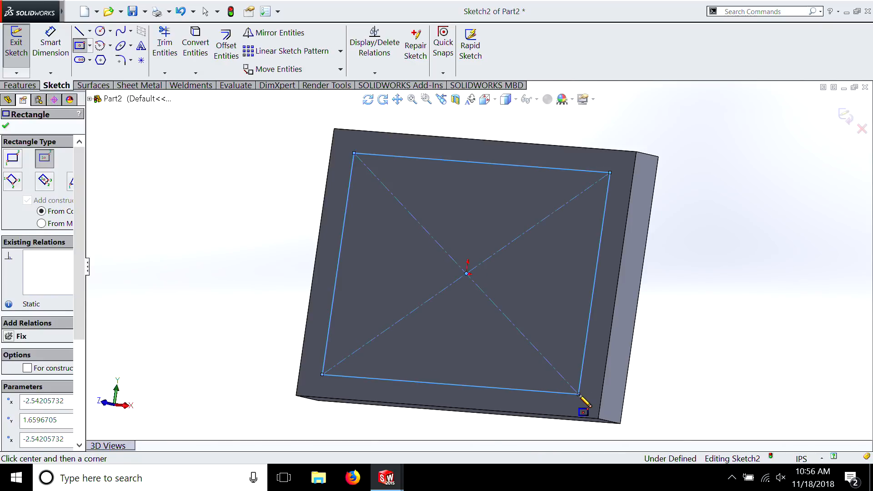
# Step: Dimension the gap between the inner rectangle's right side and the plate's right edge as 0.5 in
pyautogui.click(51, 41)
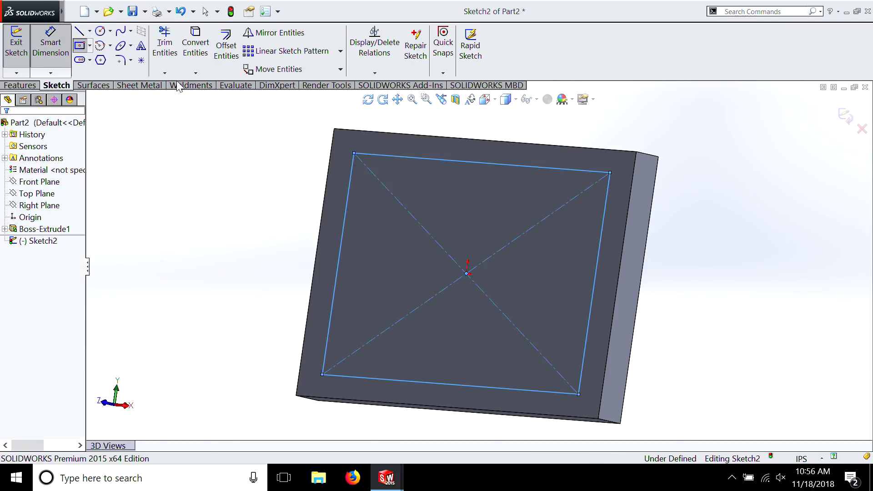
pyautogui.click(601, 236)
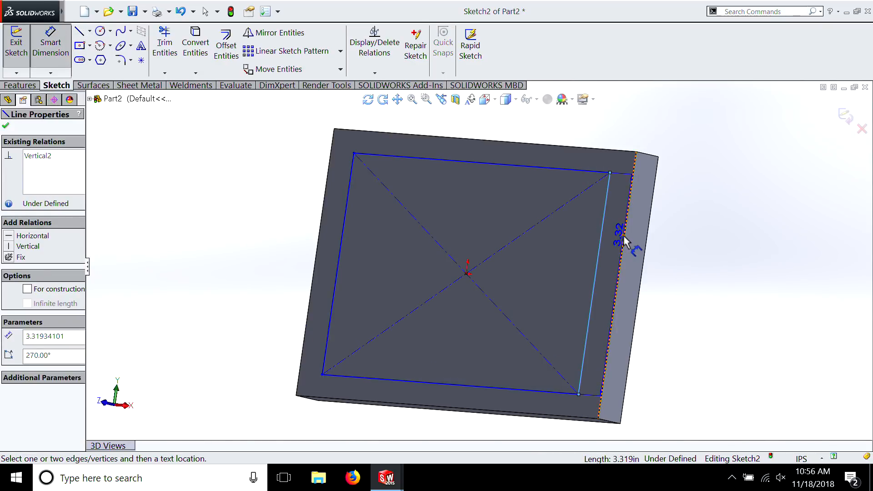
pyautogui.click(625, 241)
pyautogui.click(639, 78)
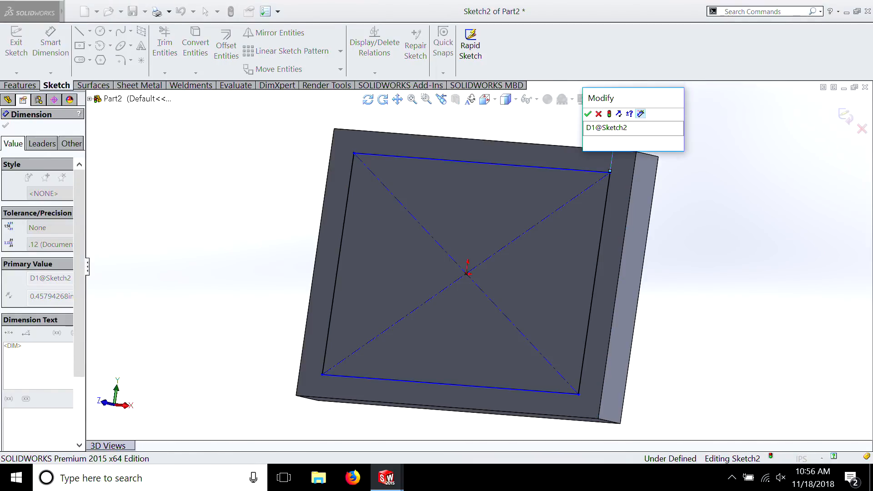
pyautogui.write('.5')
pyautogui.press('Return')
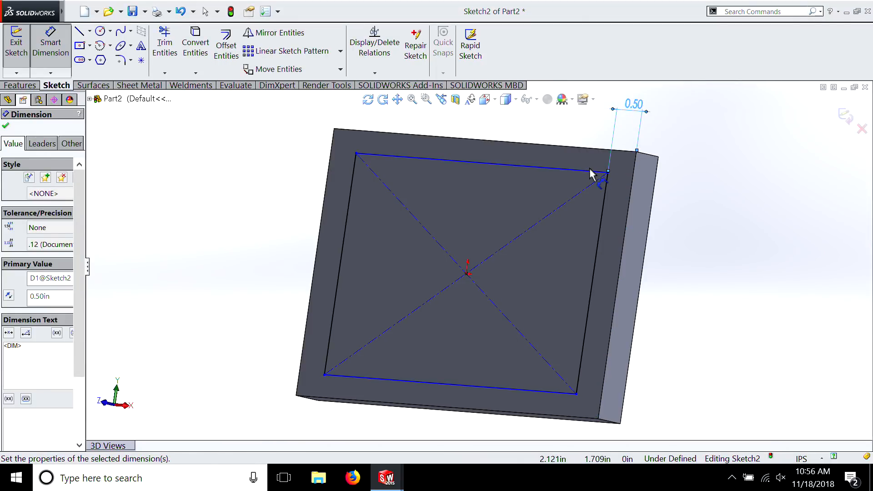
# Step: Add a length dimension to the inner rectangle's top side, accepting its current value
pyautogui.click(587, 169)
pyautogui.click(591, 141)
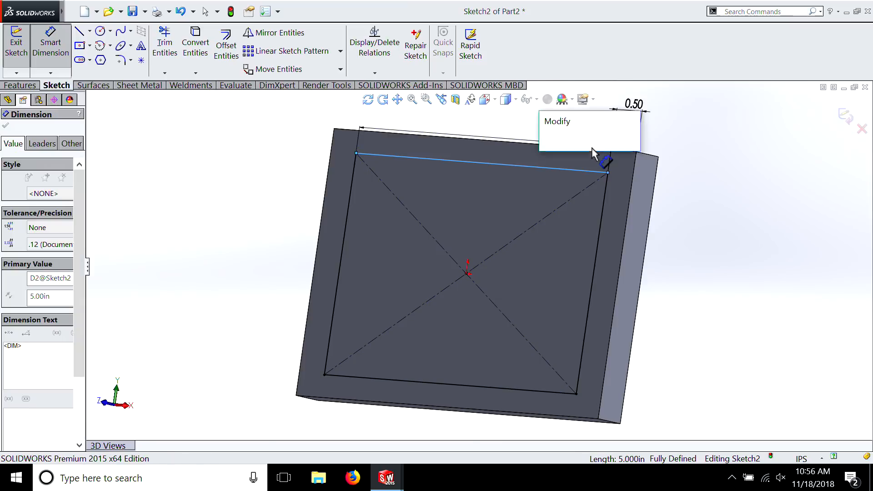
pyautogui.press('Return')
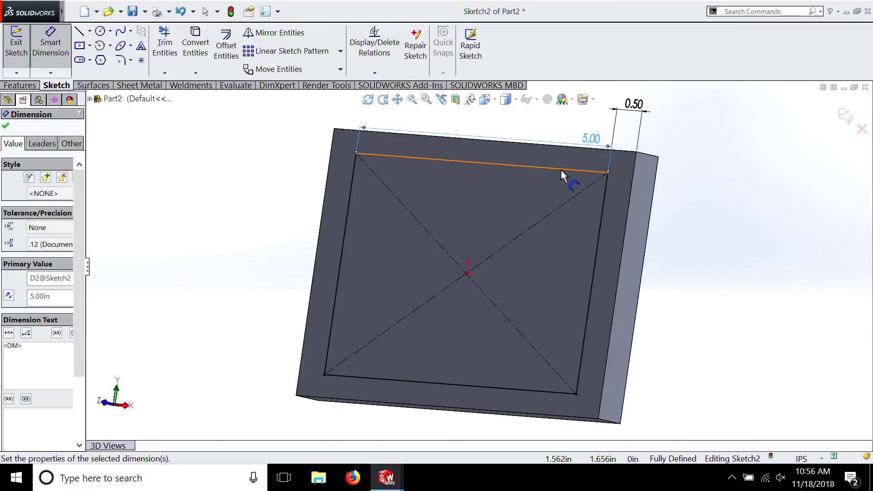
# Step: Try to add a driven dimension between the inner rectangle's top side and the plate's top edge, and undo it
pyautogui.click(560, 170)
pyautogui.click(637, 151)
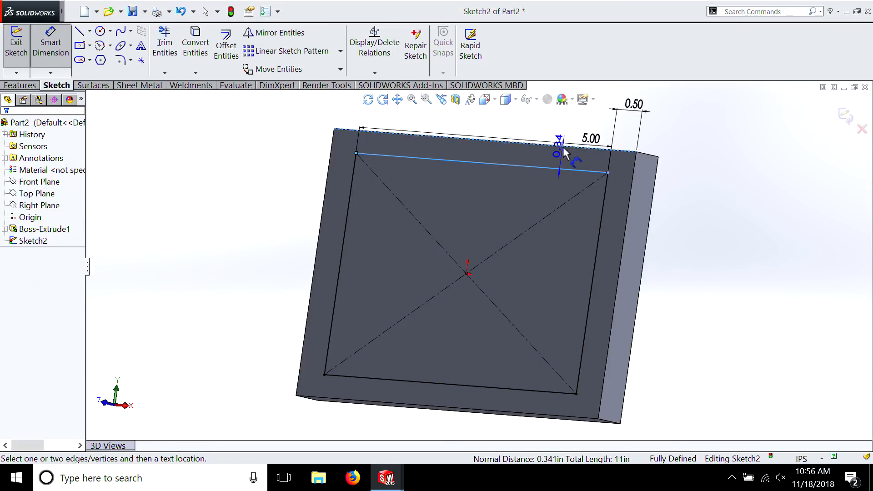
pyautogui.click(771, 173)
pyautogui.press('Return')
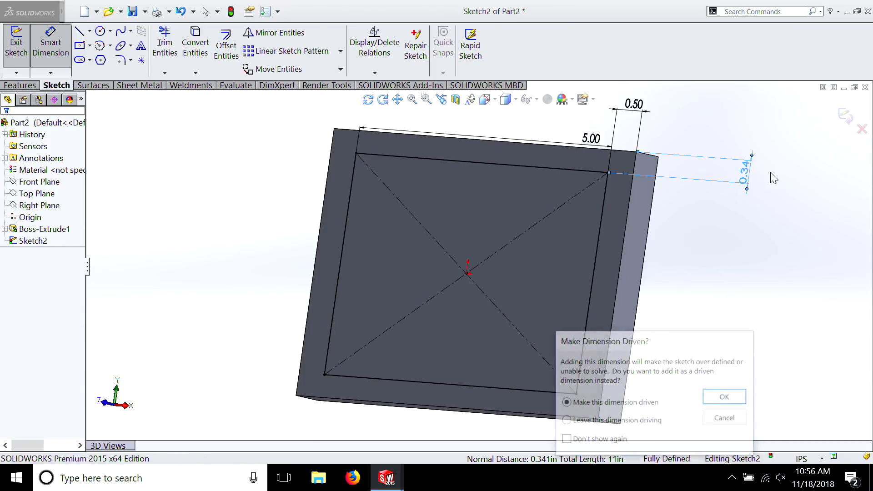
pyautogui.moveTo(771, 173); pyautogui.dragTo(769, 174, button='middle')
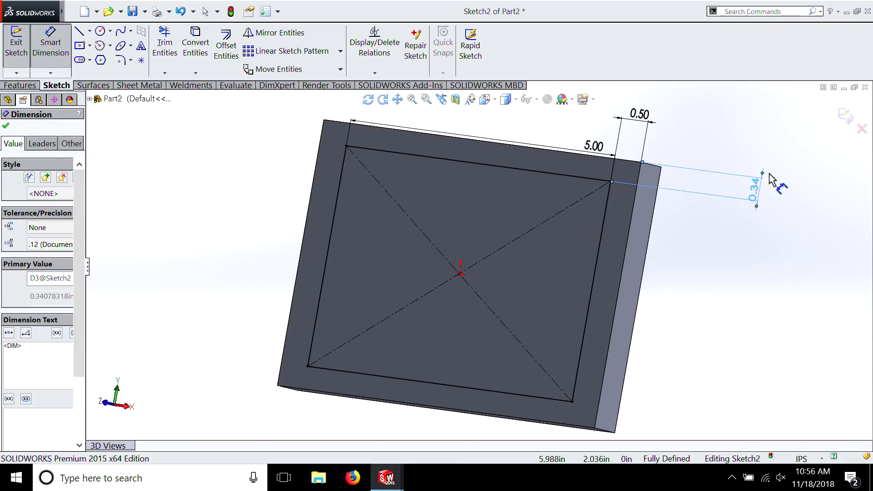
pyautogui.click(181, 12)
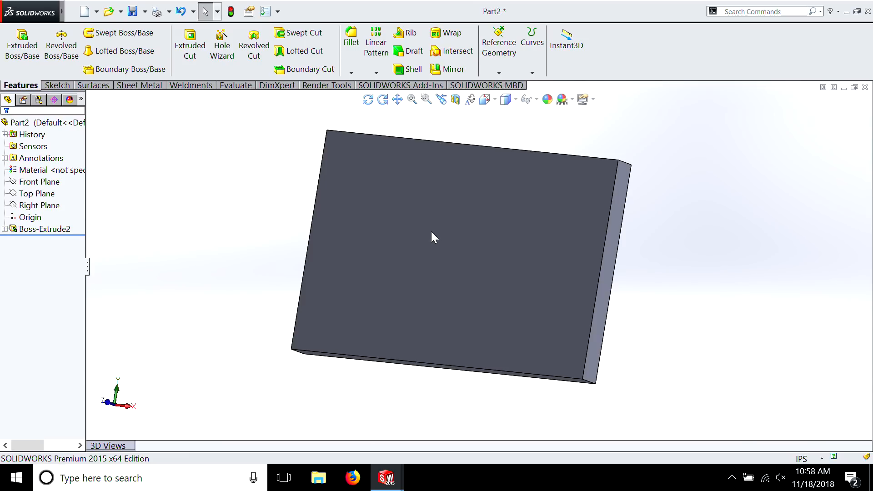
# Step: Start a sketch on the plate's large front face and offset the face's edges inward by 0.5 in
pyautogui.rightClick(432, 232)
pyautogui.click(449, 180)
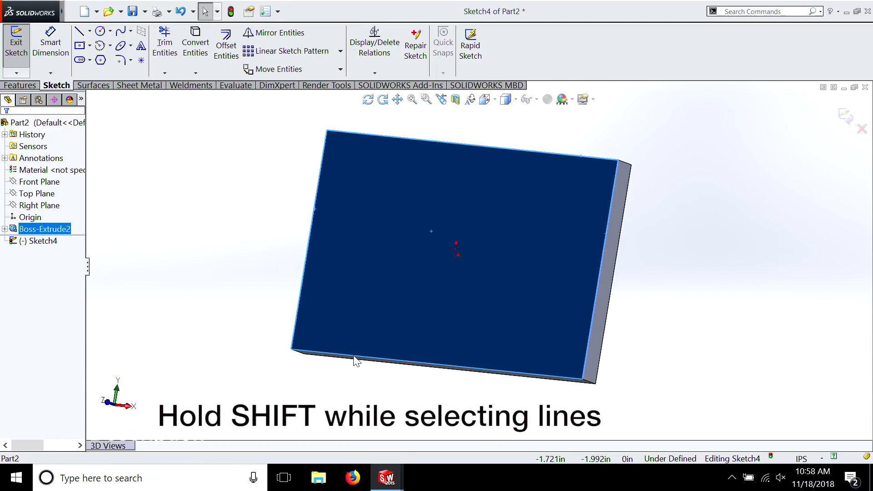
pyautogui.click(226, 42)
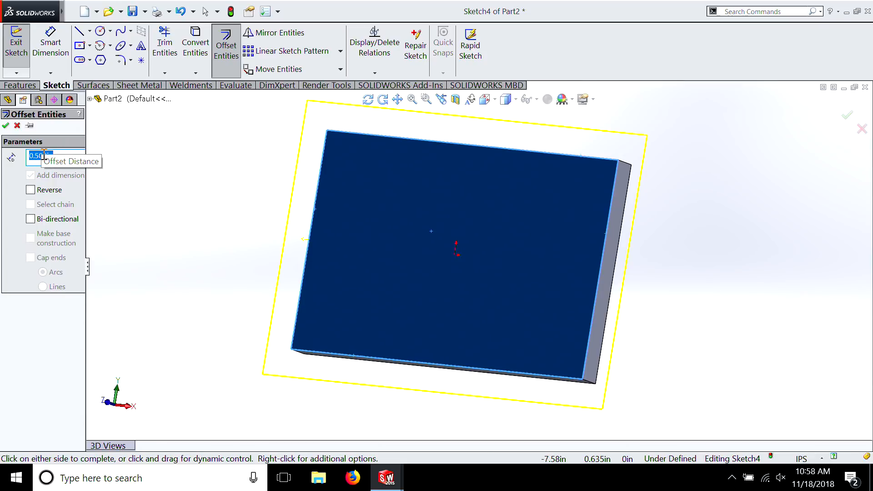
pyautogui.click(31, 190)
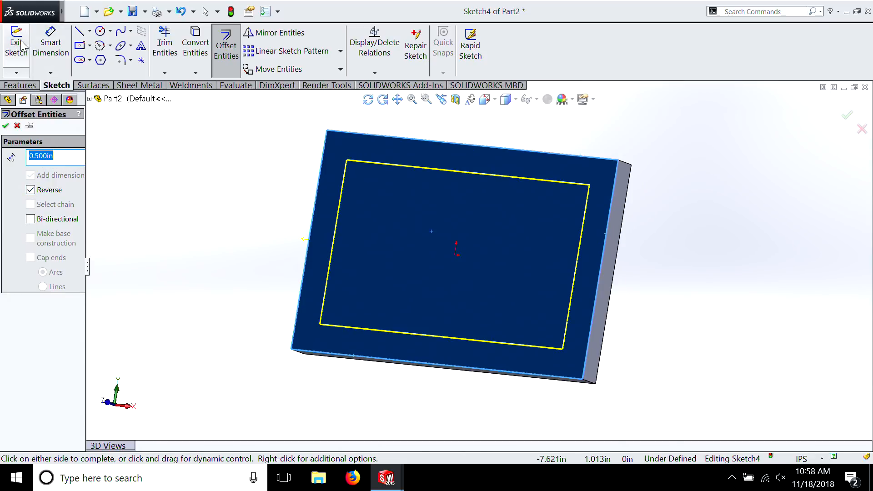
pyautogui.click(6, 126)
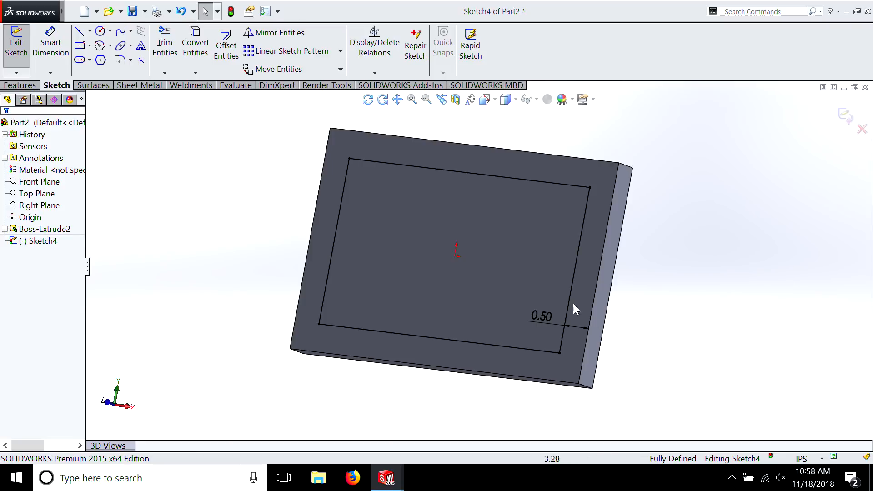
# Step: Set the inset rectangle's offset dimension to 0.375 in and back to 0.5 in
pyautogui.doubleClick(541, 315)
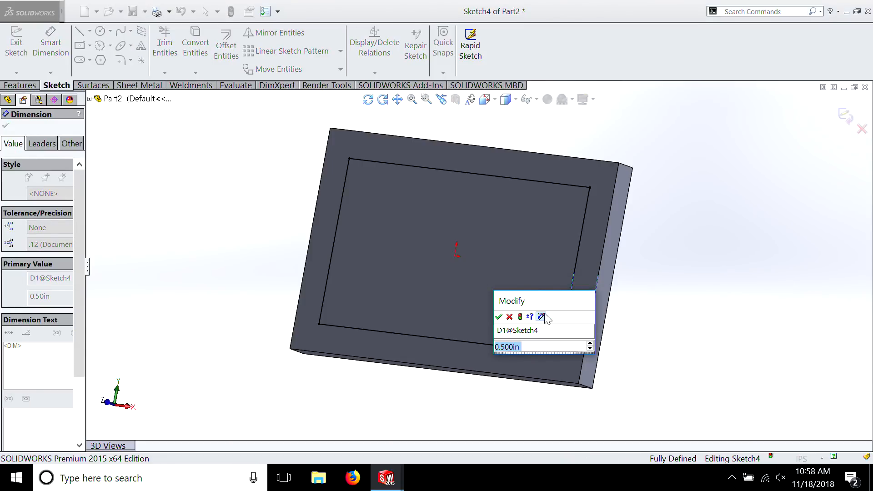
pyautogui.write('.375')
pyautogui.press('Return')
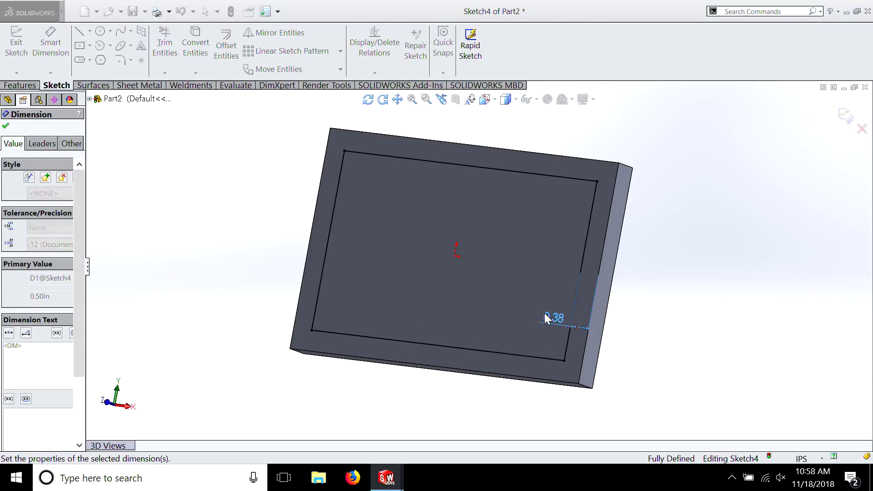
pyautogui.doubleClick(545, 317)
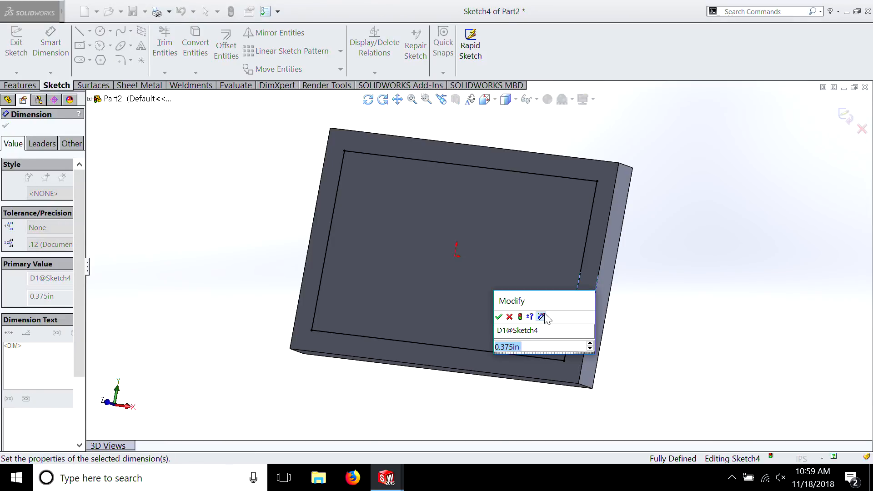
pyautogui.write('.5')
pyautogui.press('Return')
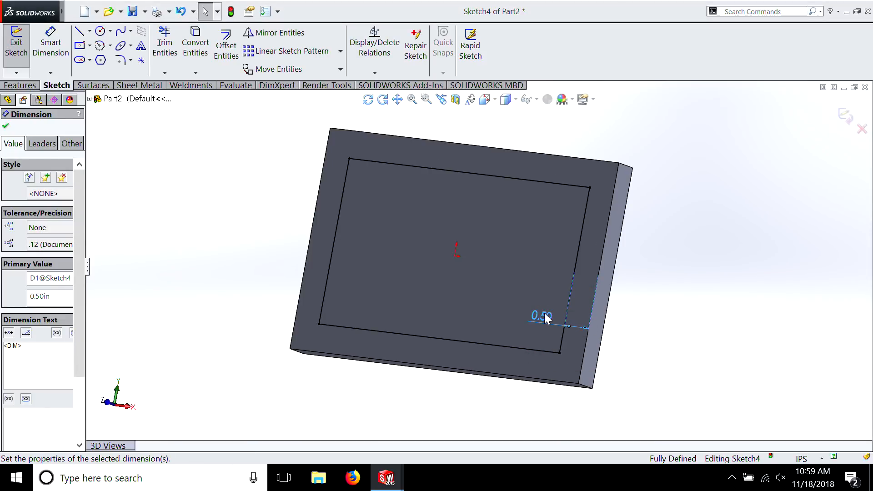
# Step: Cut the inset rectangle into the plate as an extruded cut with a blind depth of 0.25 in
pyautogui.moveTo(546, 317); pyautogui.dragTo(578, 297, button='middle')
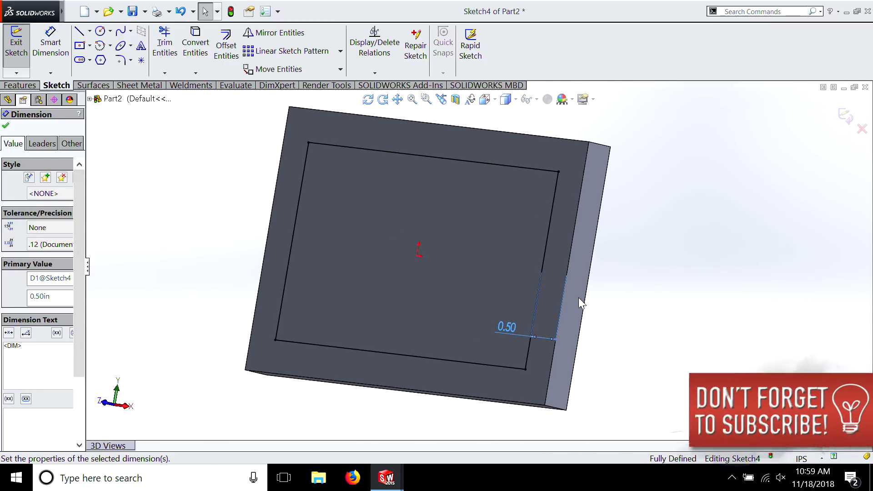
pyautogui.click(19, 86)
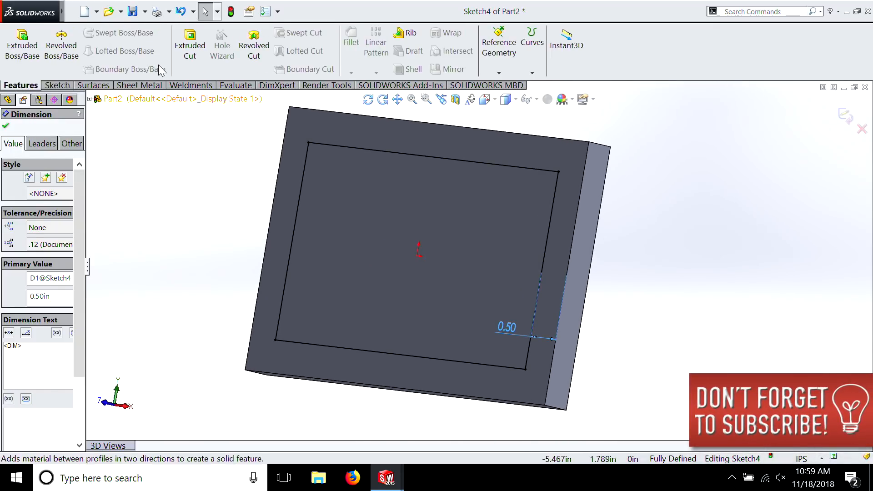
pyautogui.click(197, 46)
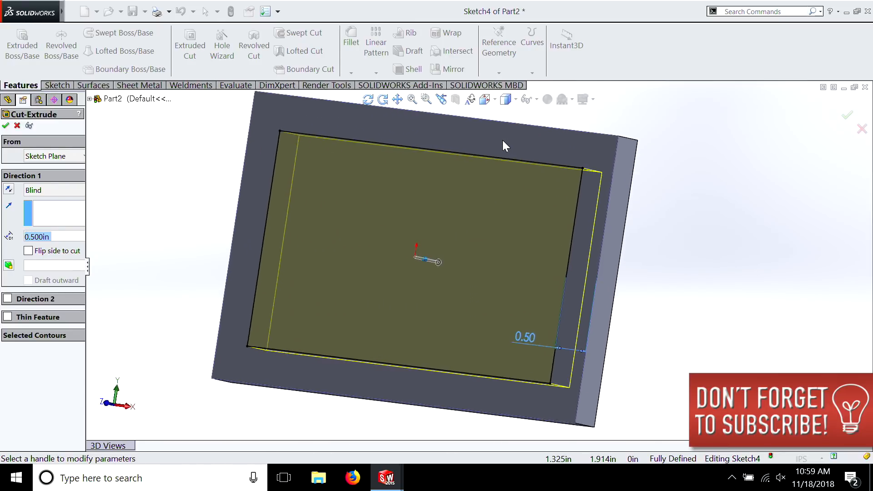
pyautogui.click(64, 190)
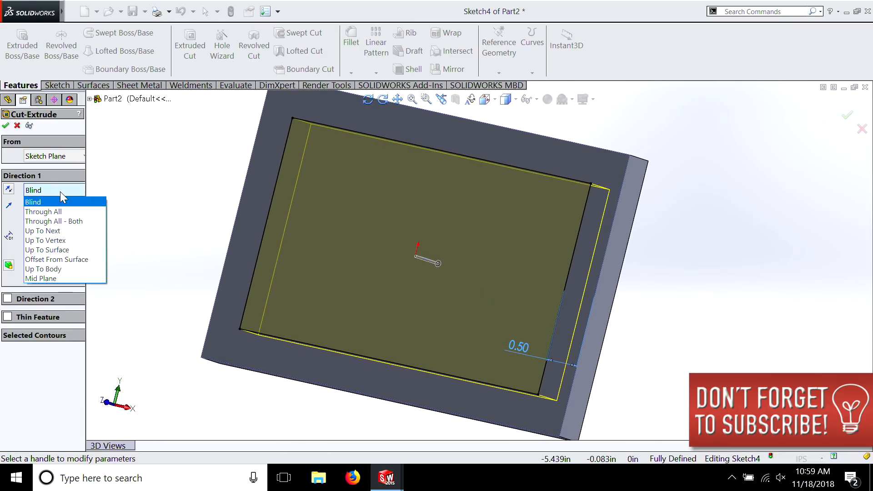
pyautogui.click(151, 196)
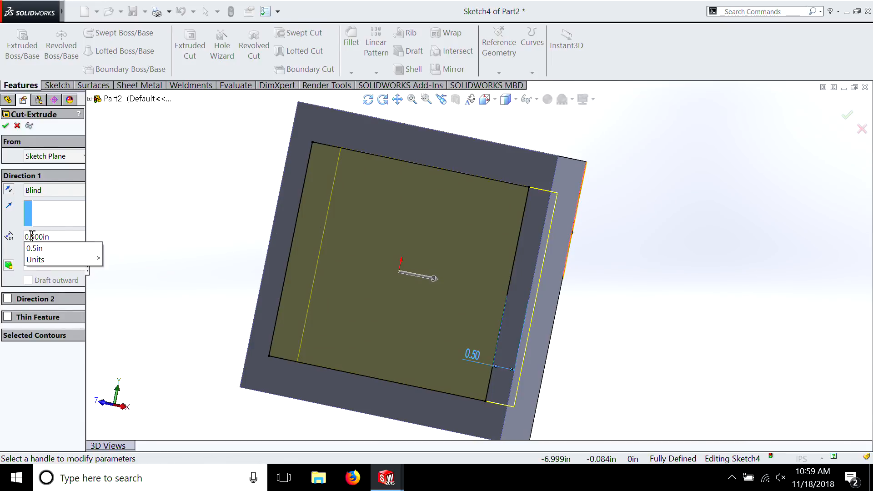
pyautogui.press('Return')
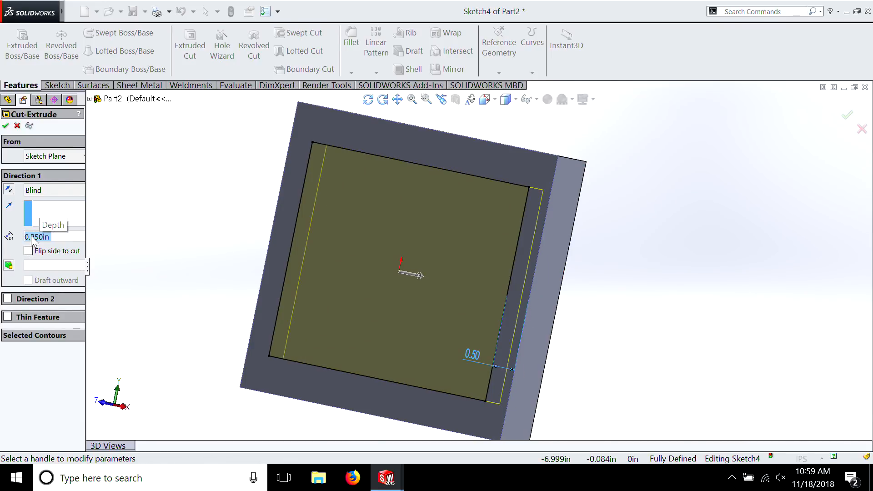
pyautogui.click(6, 126)
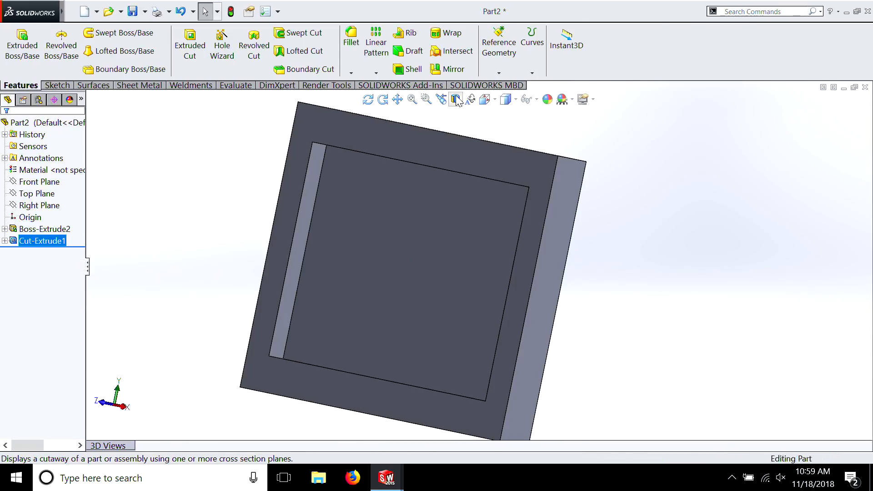
# Step: Examine the pocket with a section view on the Top Plane and one on the Front Plane offset by about 0.37 in
pyautogui.click(457, 101)
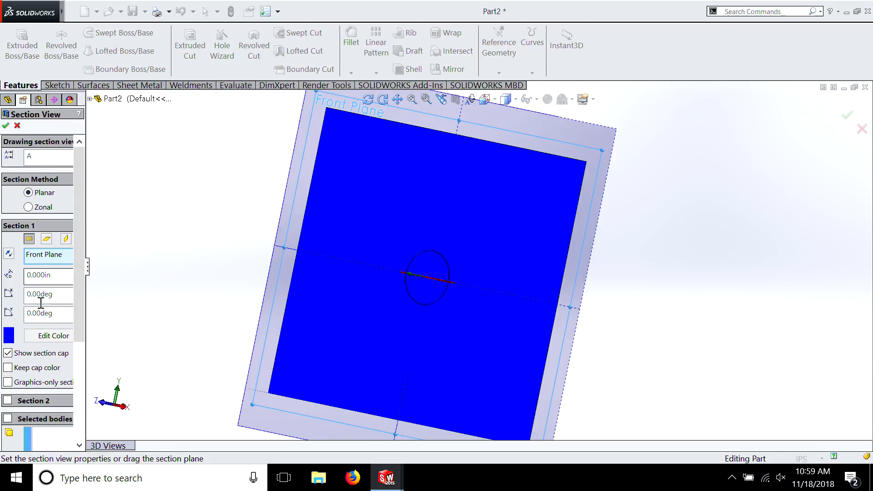
pyautogui.click(51, 241)
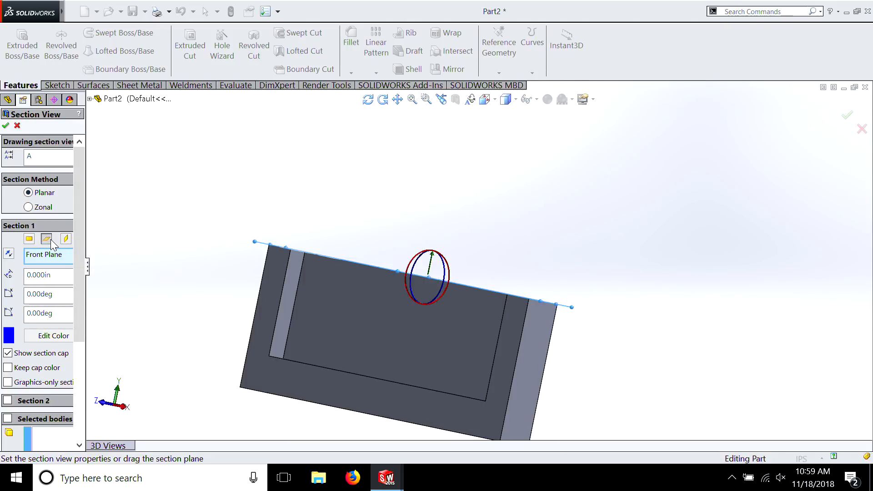
pyautogui.moveTo(365, 246); pyautogui.dragTo(585, 296, button='middle')
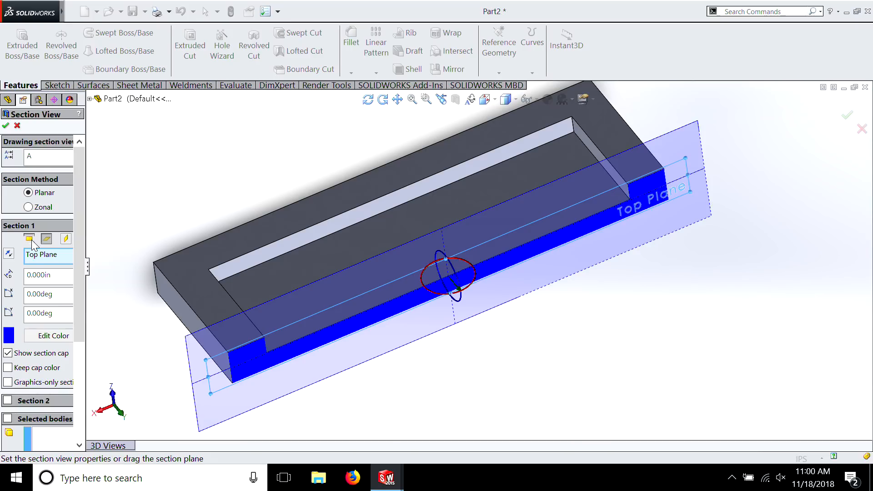
pyautogui.click(31, 241)
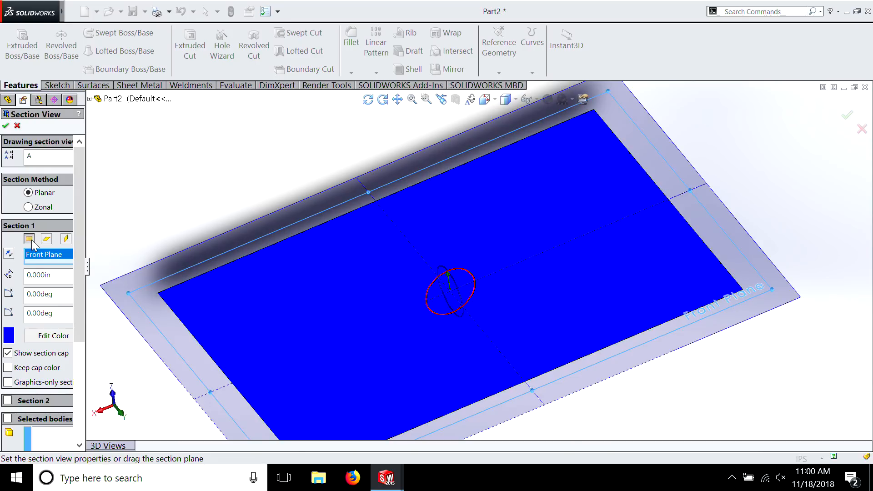
pyautogui.moveTo(450, 276); pyautogui.dragTo(449, 252)
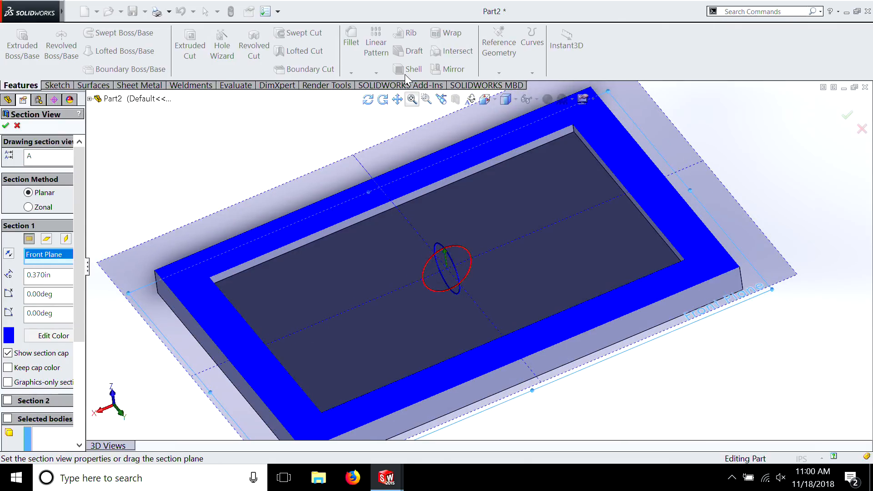
pyautogui.click(5, 126)
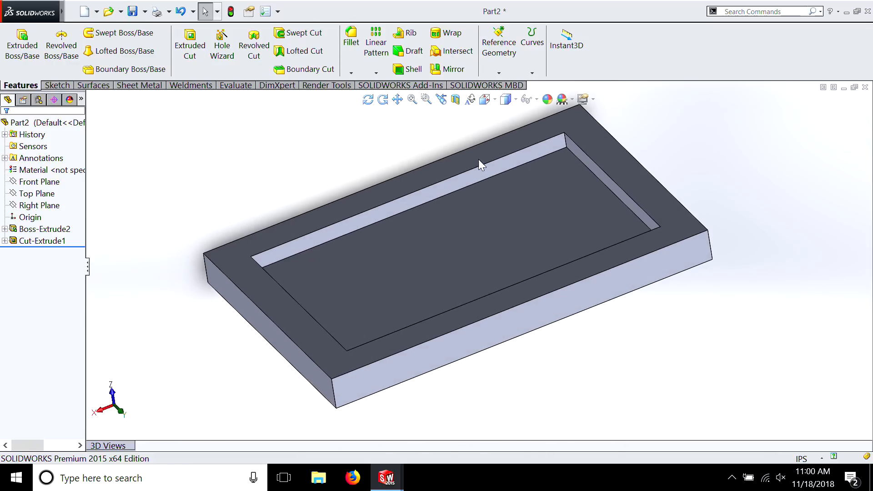
# Step: Undo the pocket cut and cut the inset rectangle again with a blind depth of 0.25 in
pyautogui.click(179, 9)
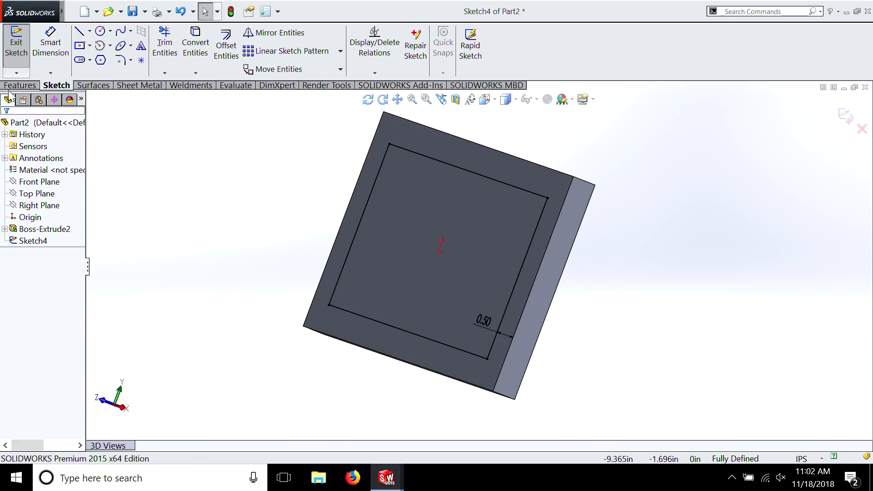
pyautogui.click(10, 86)
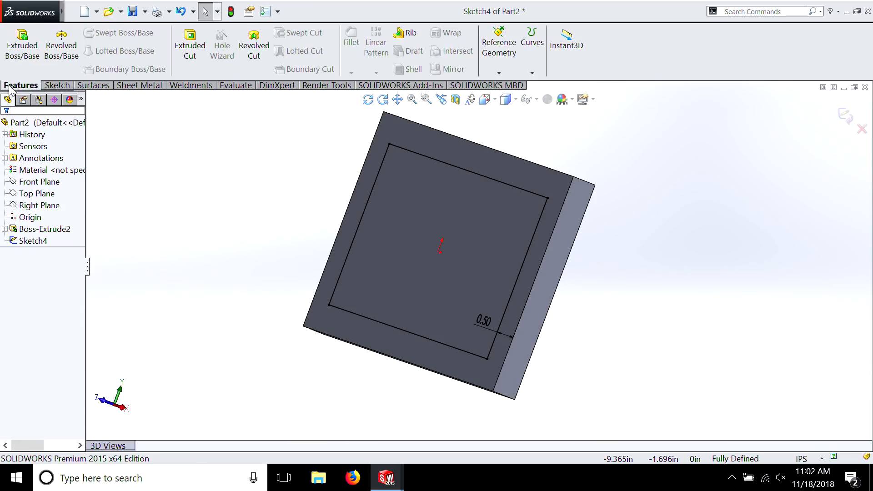
pyautogui.click(197, 48)
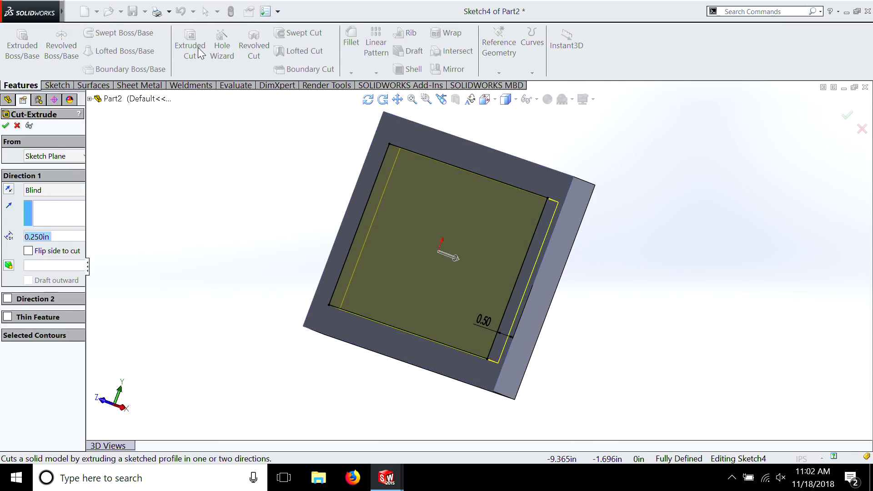
pyautogui.click(6, 126)
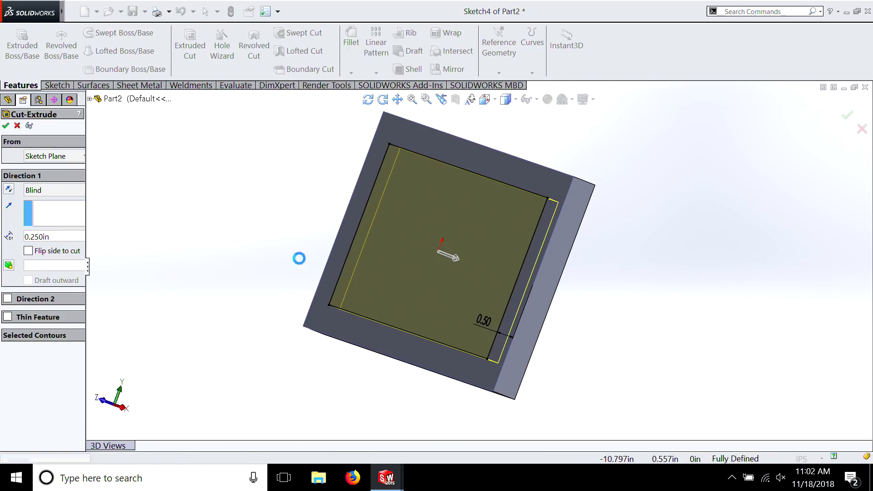
pyautogui.moveTo(453, 212); pyautogui.dragTo(448, 208, button='middle')
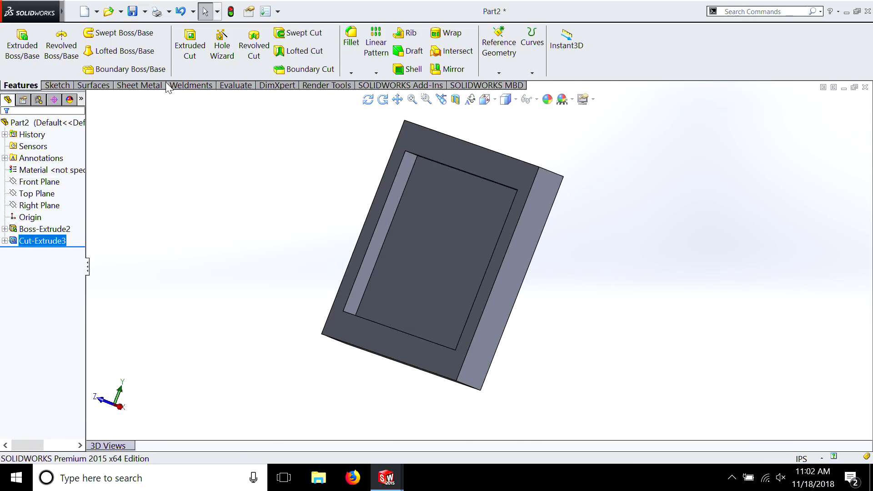
# Step: Undo the blind pocket cut and recut the inset rectangle with an Offset From Surface end condition, 0.125 in from the plate's opposite face
pyautogui.click(180, 12)
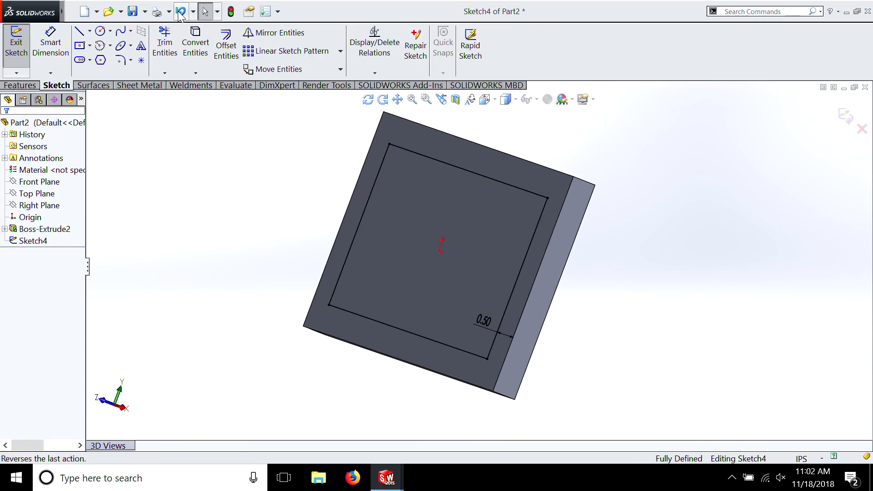
pyautogui.click(18, 85)
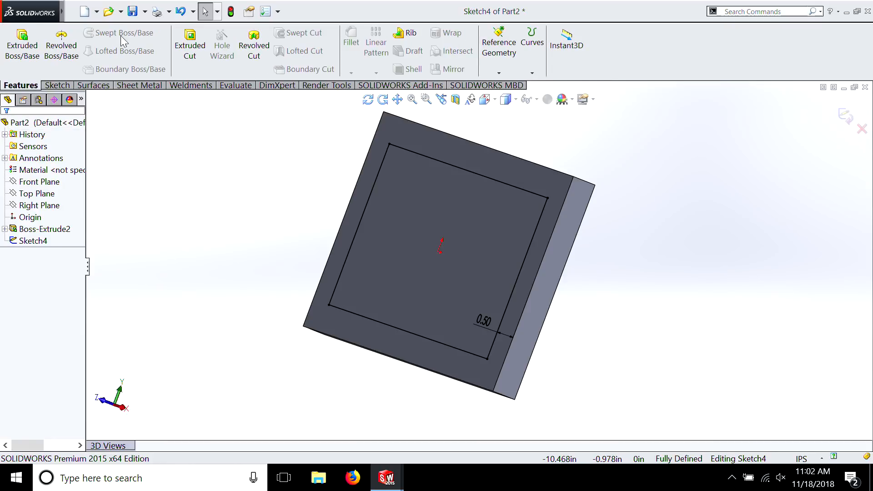
pyautogui.click(195, 49)
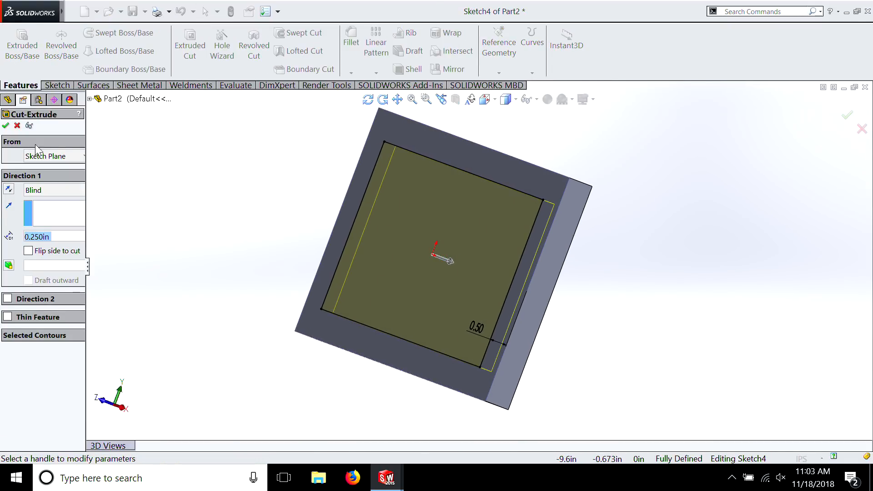
pyautogui.click(44, 189)
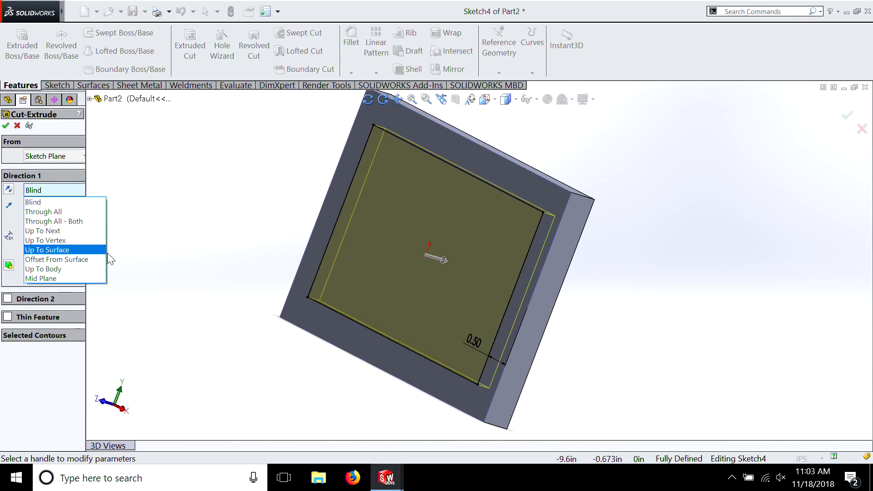
pyautogui.click(77, 261)
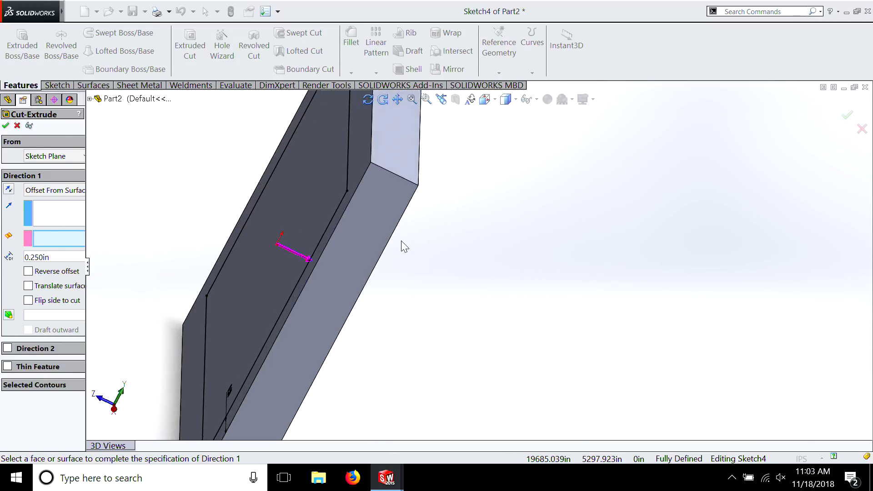
pyautogui.click(399, 236)
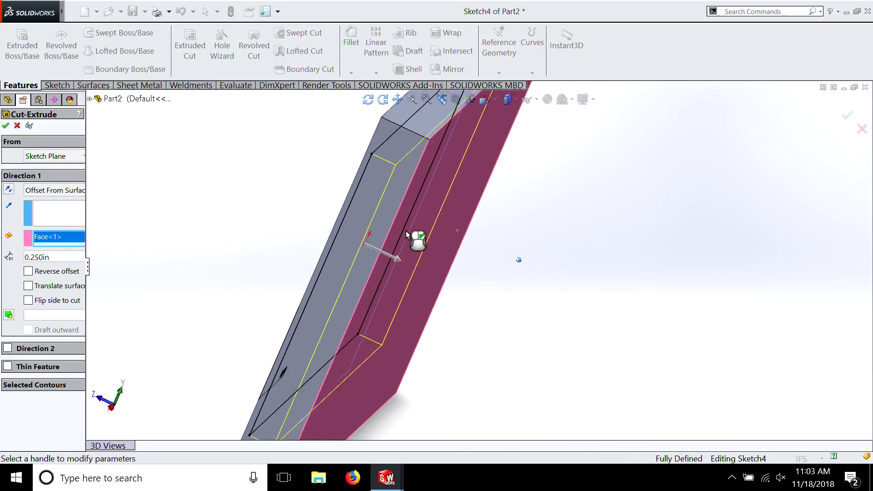
pyautogui.click(32, 258)
pyautogui.click(32, 258)
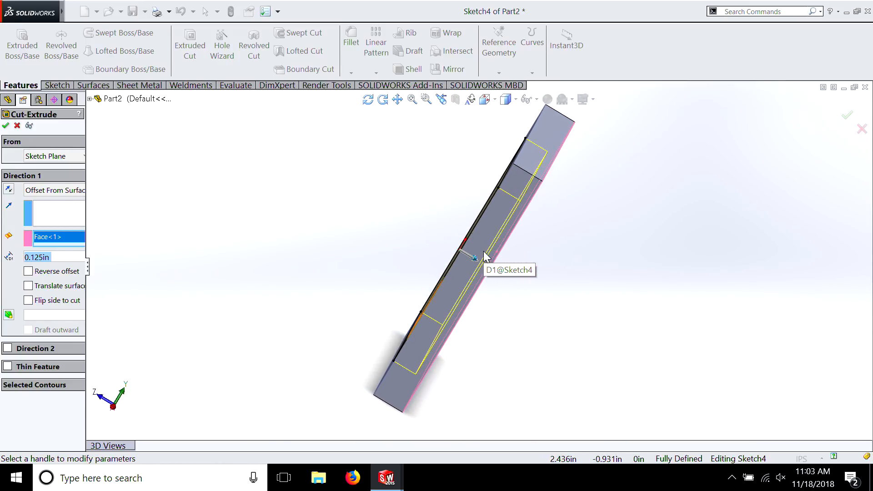
pyautogui.click(6, 125)
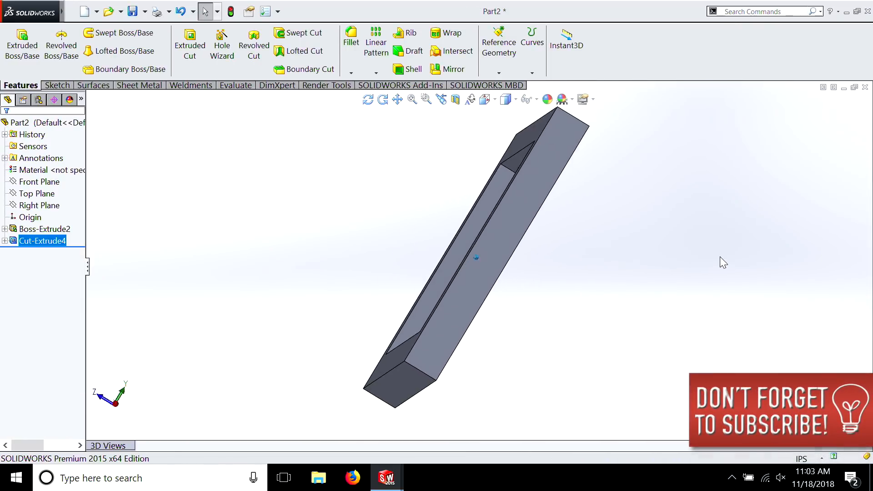
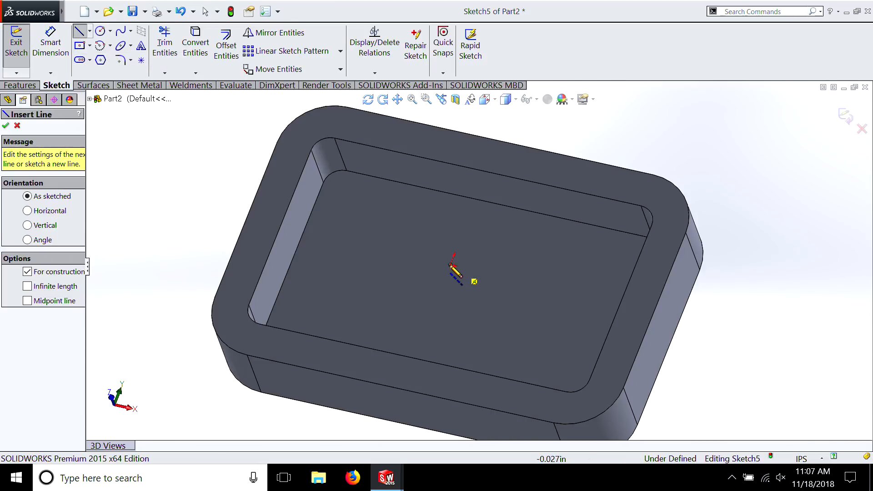
# Step: Sketch a horizontal midpoint line centred on the origin, about 5.56 in long, ending on the side rims of the plate
pyautogui.click(454, 265)
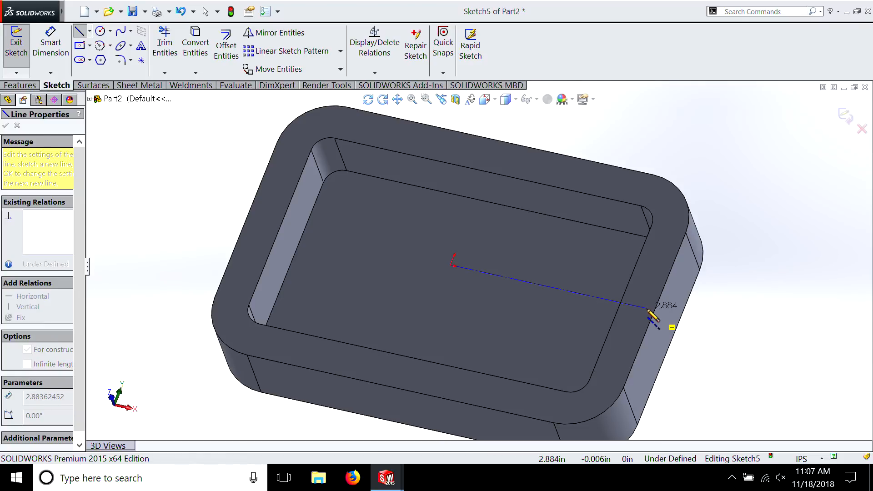
pyautogui.press('Escape')
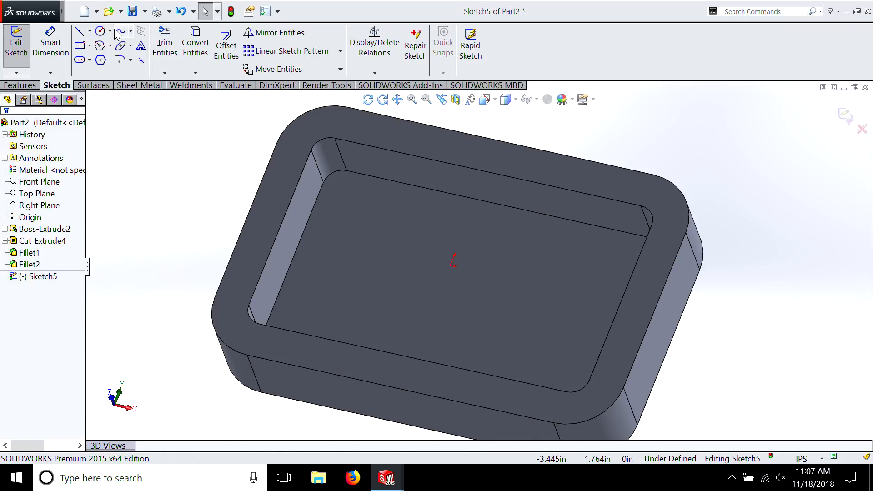
pyautogui.click(91, 31)
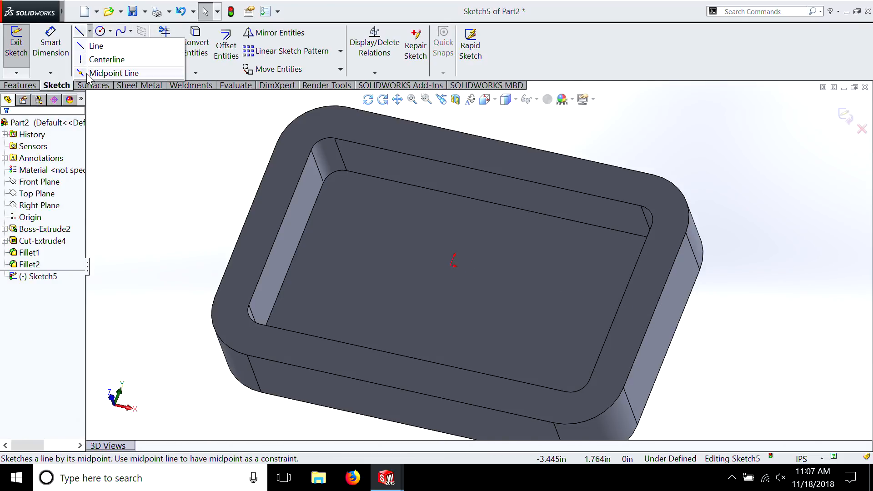
pyautogui.click(109, 72)
pyautogui.click(452, 265)
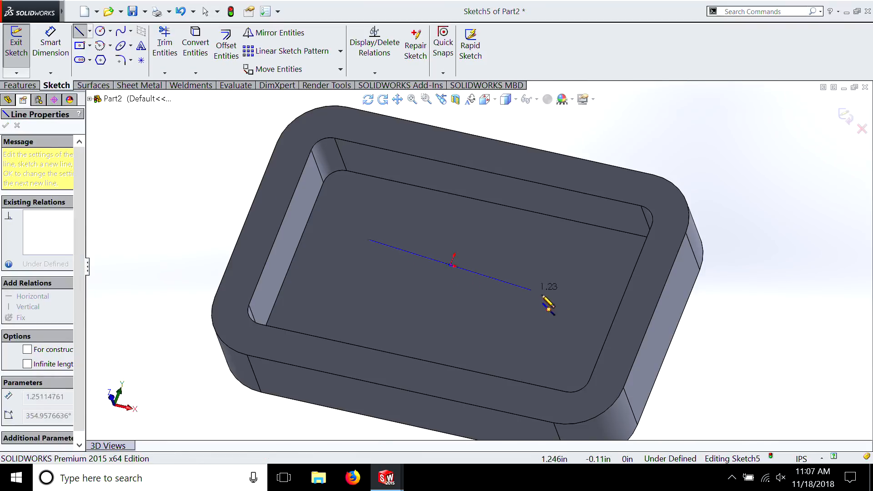
pyautogui.click(641, 308)
pyautogui.press('Escape')
pyautogui.press('Escape')
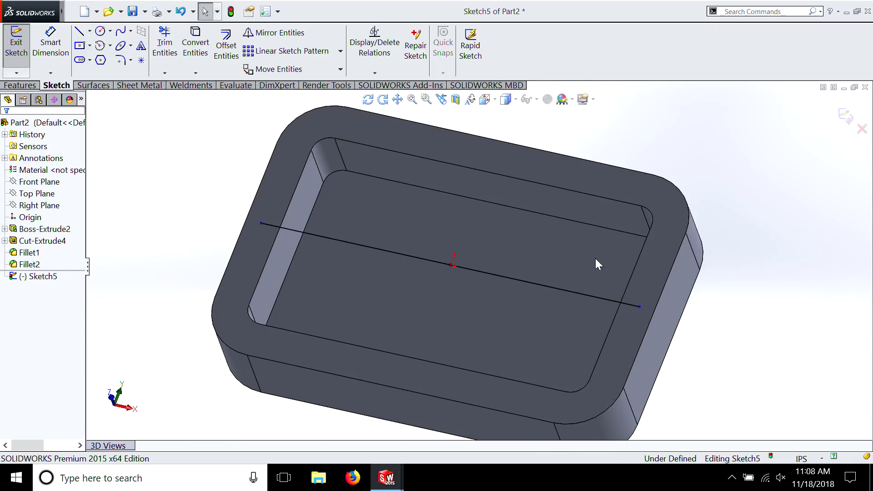
# Step: Sketch a vertical midpoint line through the origin, about 3.55 in long, ending on the two long rims
pyautogui.click(90, 31)
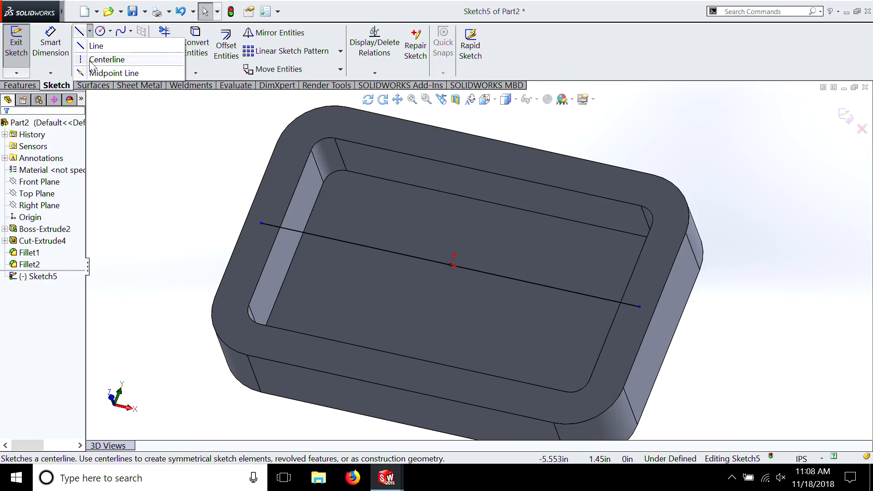
pyautogui.click(98, 72)
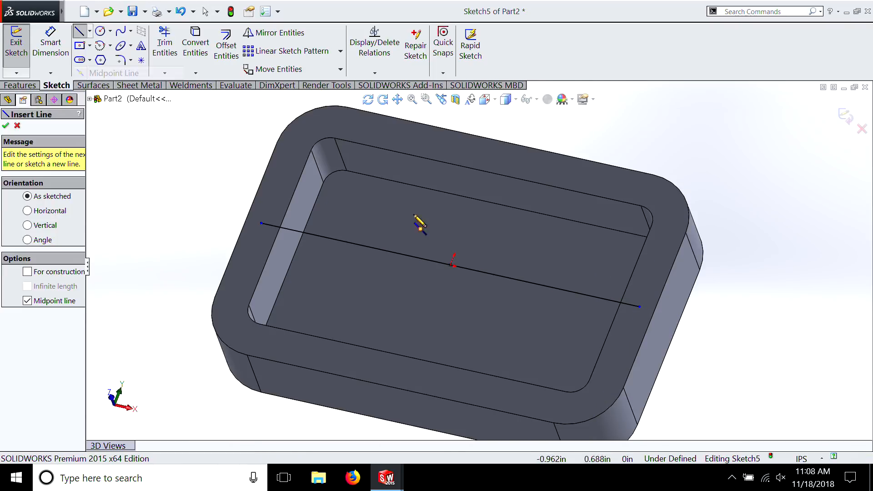
pyautogui.click(452, 265)
pyautogui.click(420, 372)
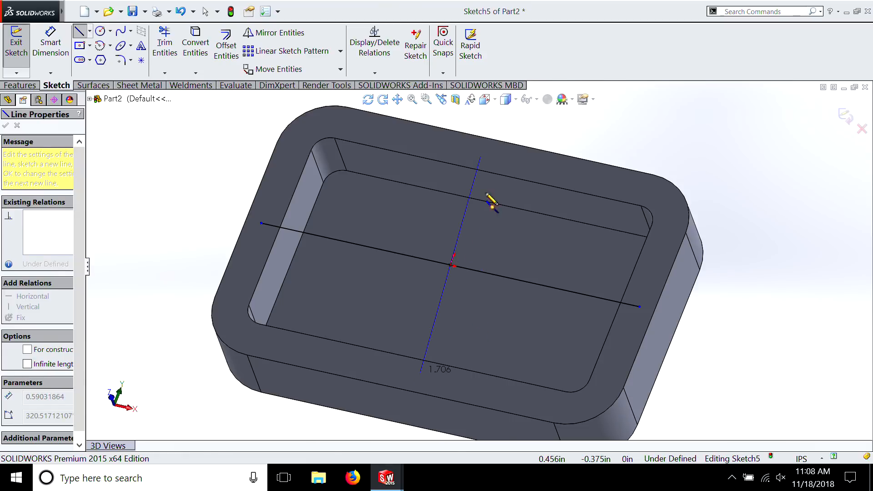
pyautogui.click(495, 155)
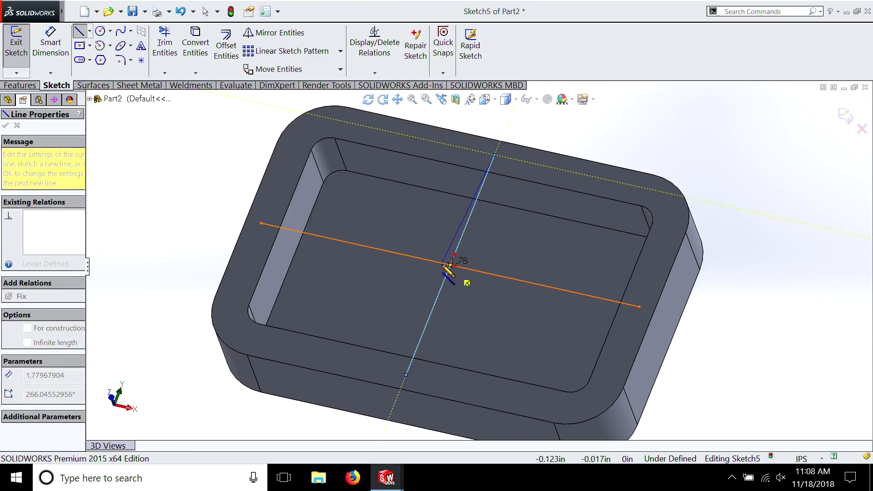
pyautogui.press('Escape')
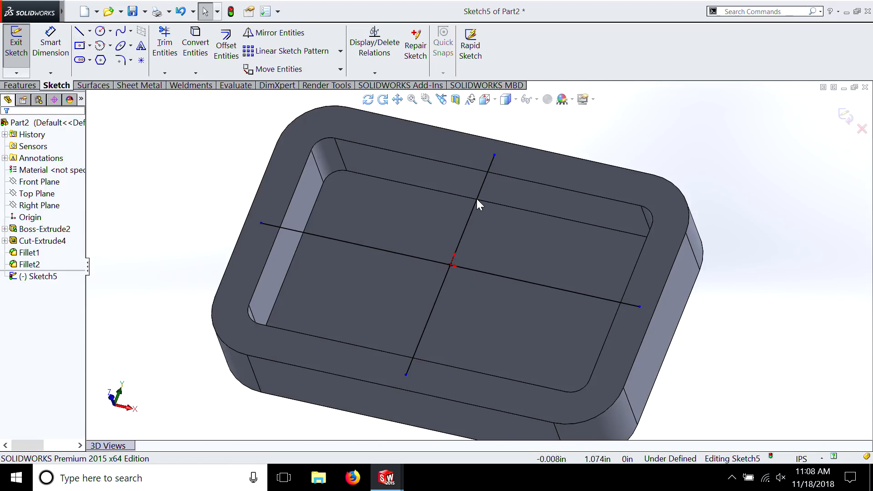
# Step: Convert the vertical and horizontal sketch lines to construction lines
pyautogui.click(475, 203)
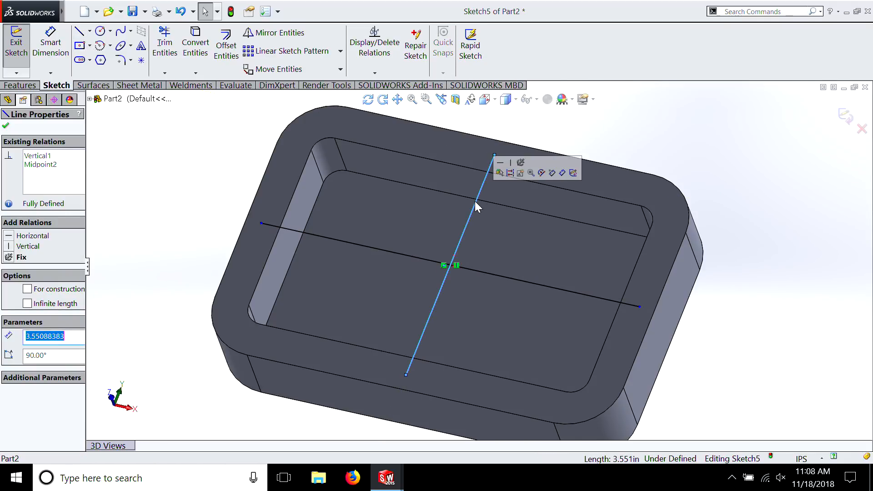
pyautogui.click(27, 289)
pyautogui.click(6, 126)
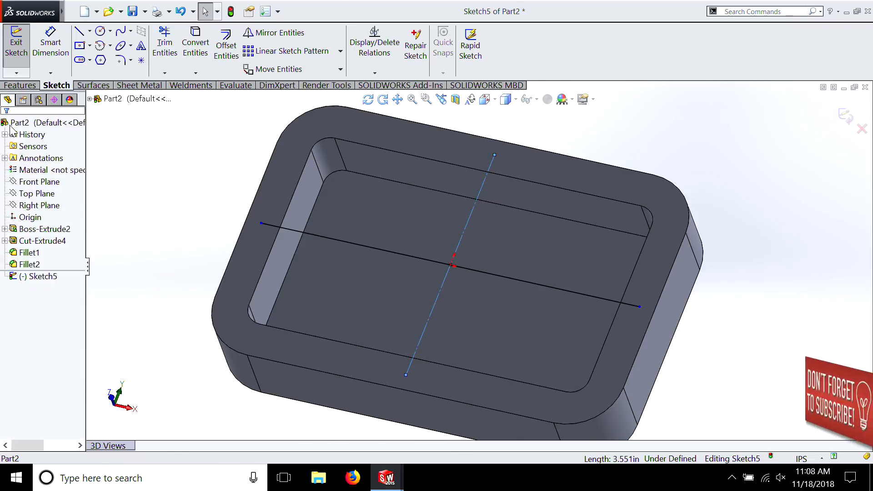
pyautogui.click(434, 261)
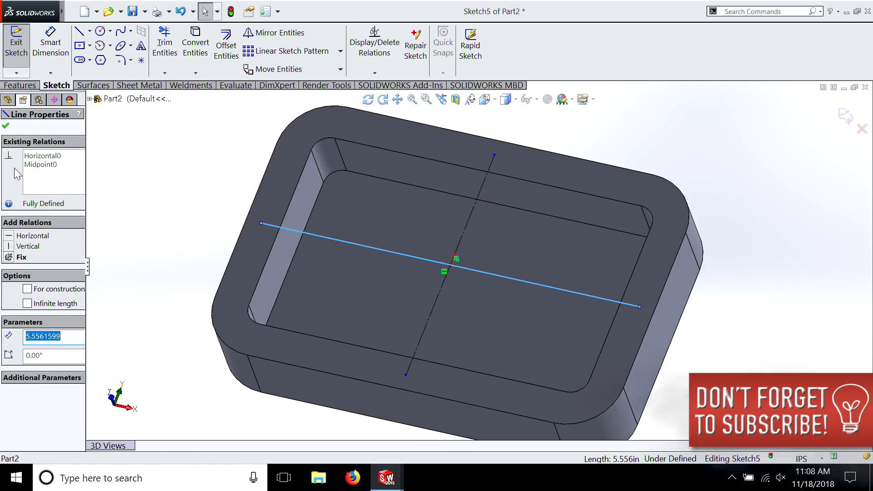
pyautogui.click(27, 289)
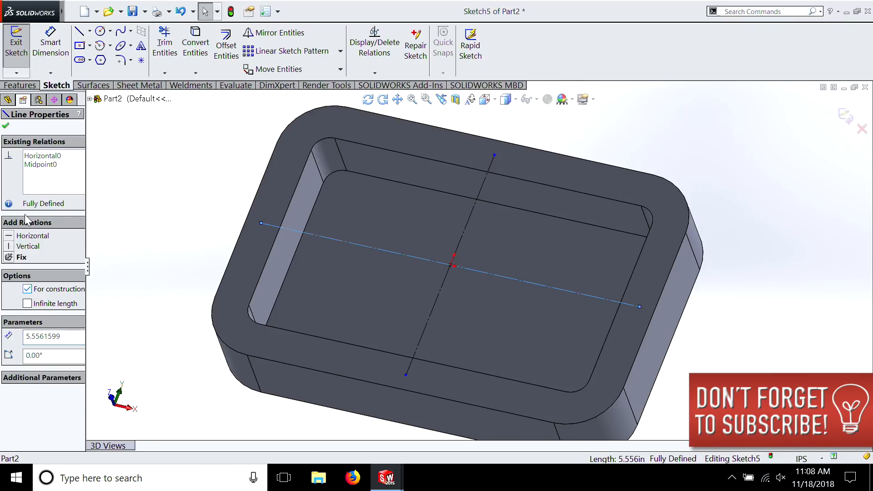
pyautogui.click(6, 126)
pyautogui.click(744, 294)
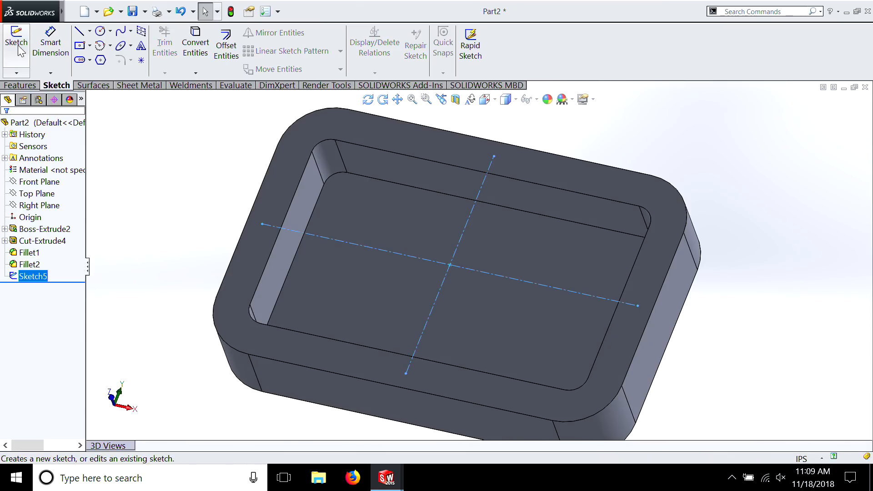
# Step: Set up a Hole Wizard hole as a straight tap with size #8-32
pyautogui.click(14, 87)
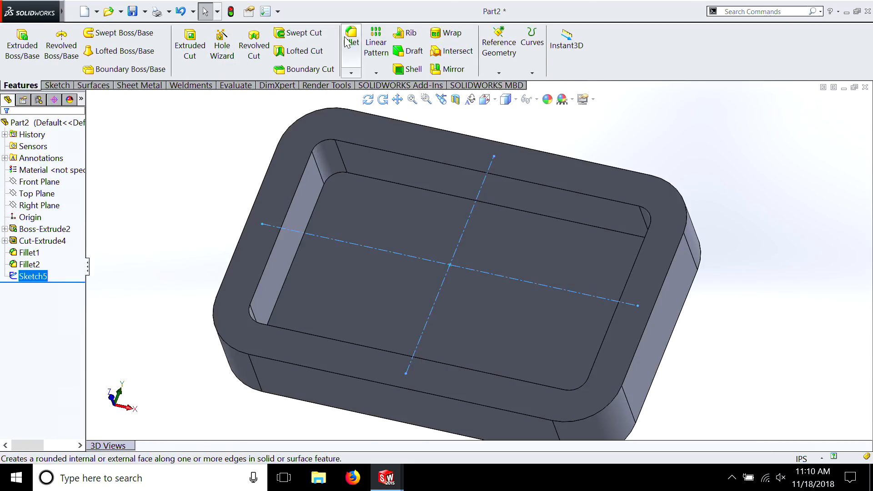
pyautogui.click(222, 48)
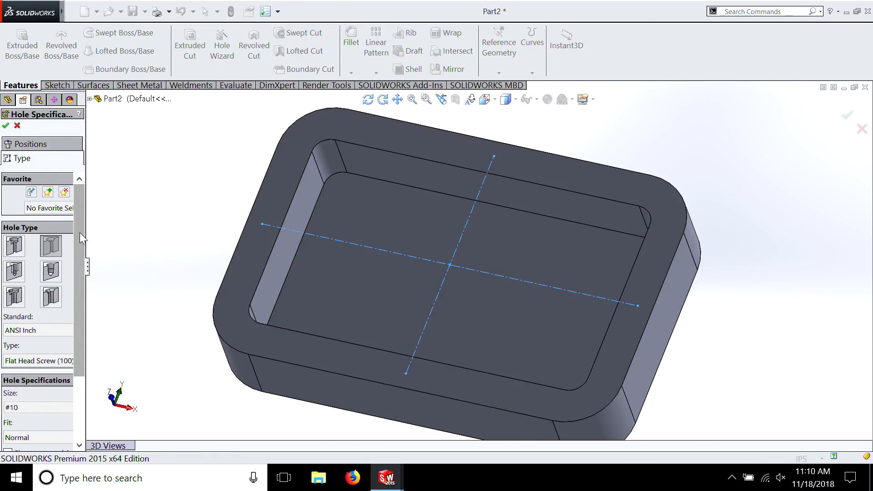
pyautogui.scroll(-3, 80, 233)
pyautogui.moveTo(85, 273); pyautogui.dragTo(177, 272)
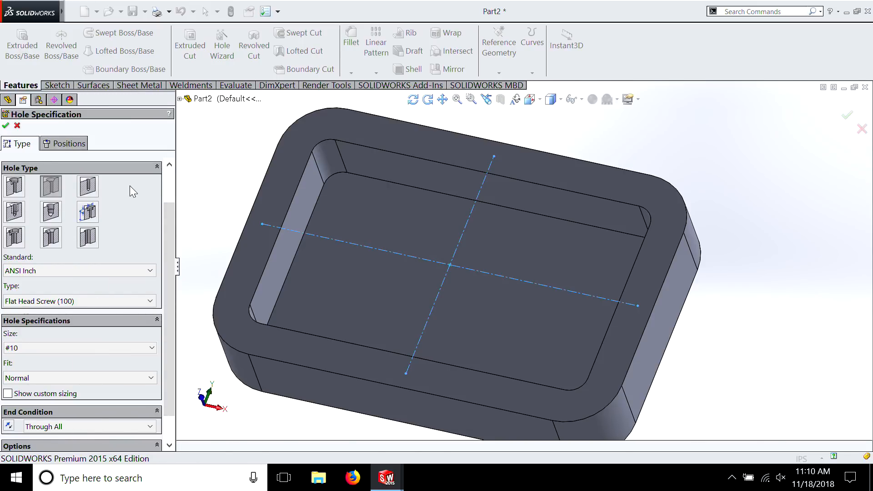
pyautogui.click(14, 211)
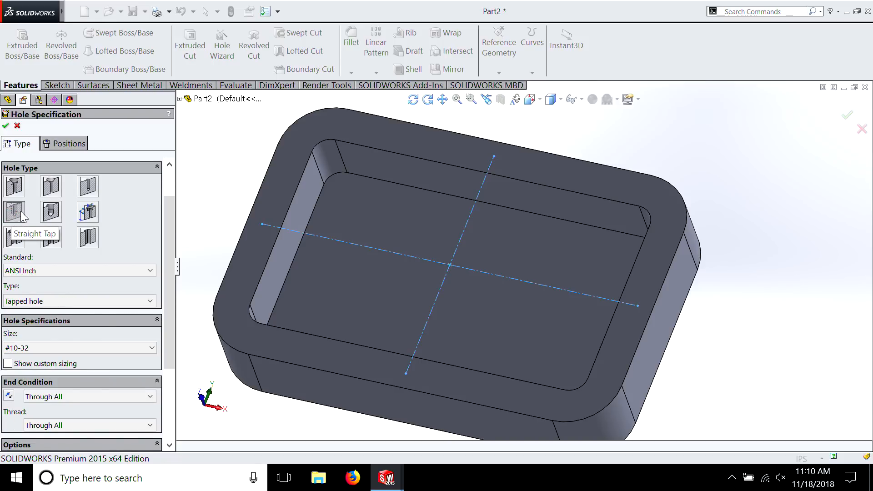
pyautogui.click(40, 348)
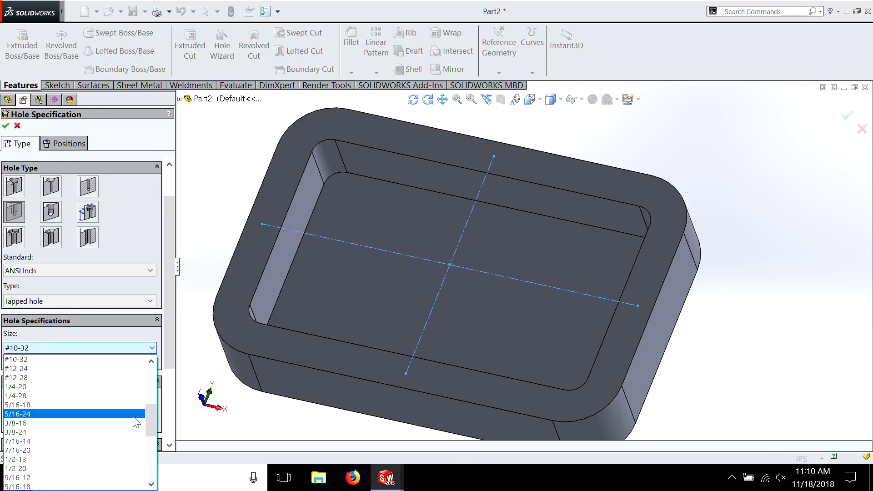
pyautogui.moveTo(151, 424); pyautogui.dragTo(118, 407)
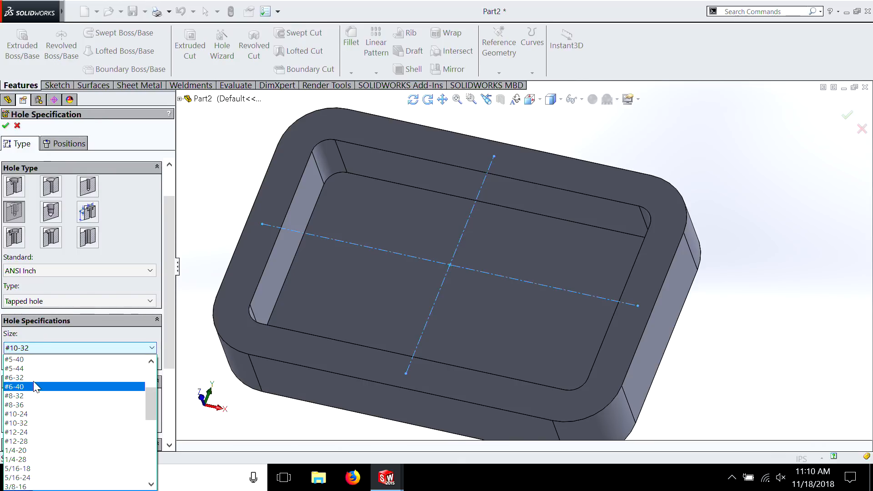
pyautogui.click(30, 396)
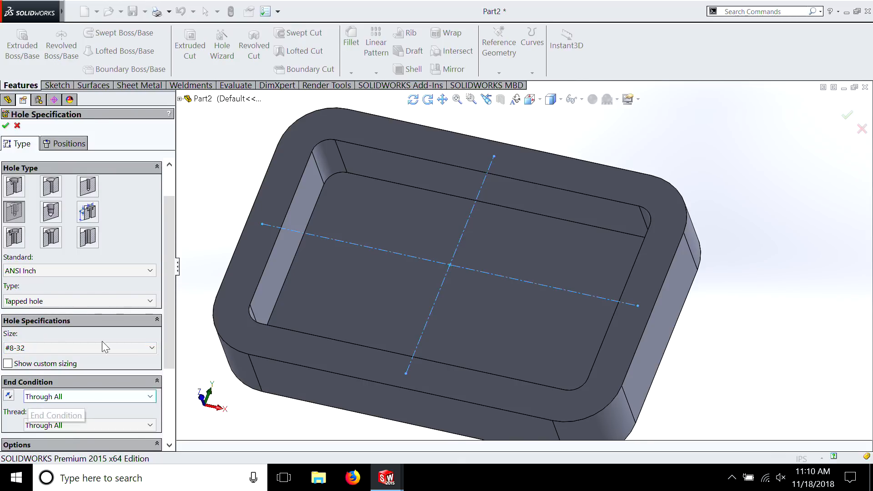
# Step: Set the tapped hole's end condition to Blind with a depth of 0.75 in
pyautogui.moveTo(169, 242); pyautogui.dragTo(158, 304)
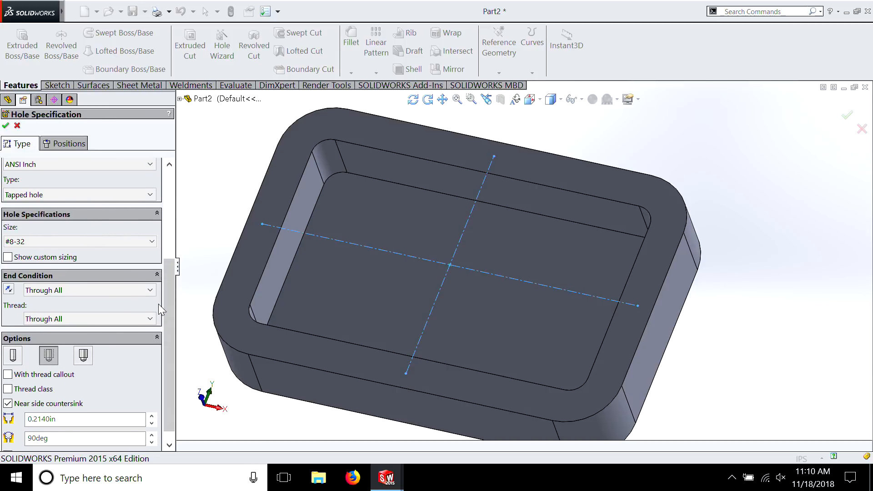
pyautogui.click(55, 297)
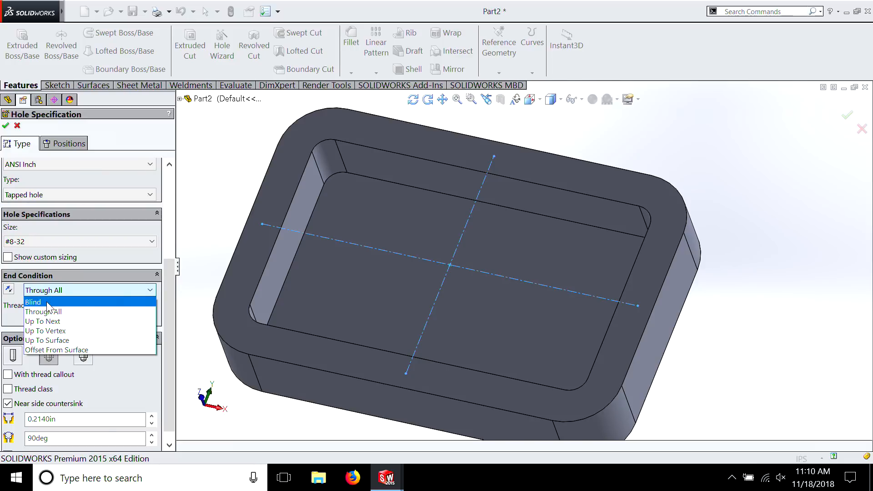
pyautogui.click(41, 302)
pyautogui.moveTo(54, 308); pyautogui.dragTo(3, 312)
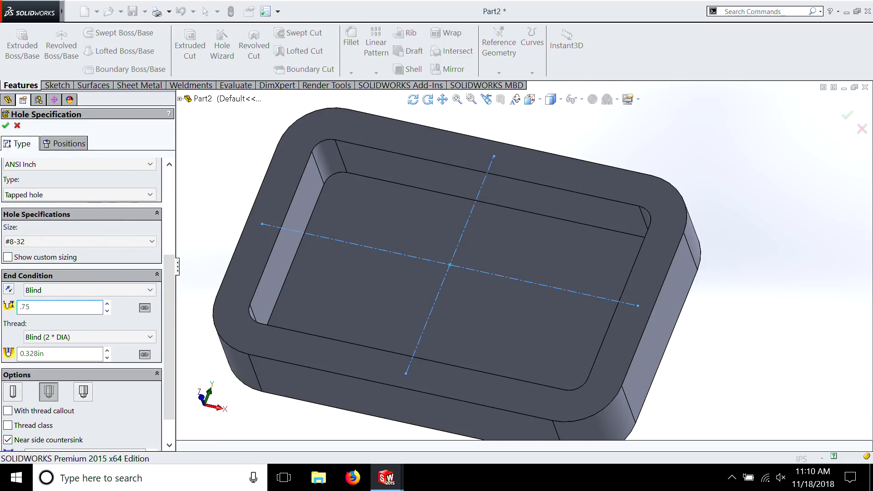
pyautogui.press('Return')
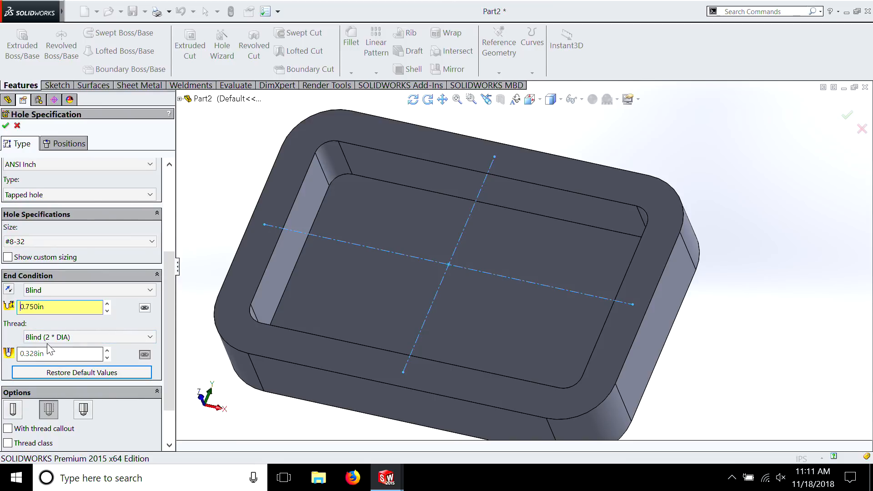
# Step: Set the tapped hole's thread depth to 0.5 in and use the cosmetic thread option with thread callout
pyautogui.moveTo(57, 354); pyautogui.dragTo(19, 357)
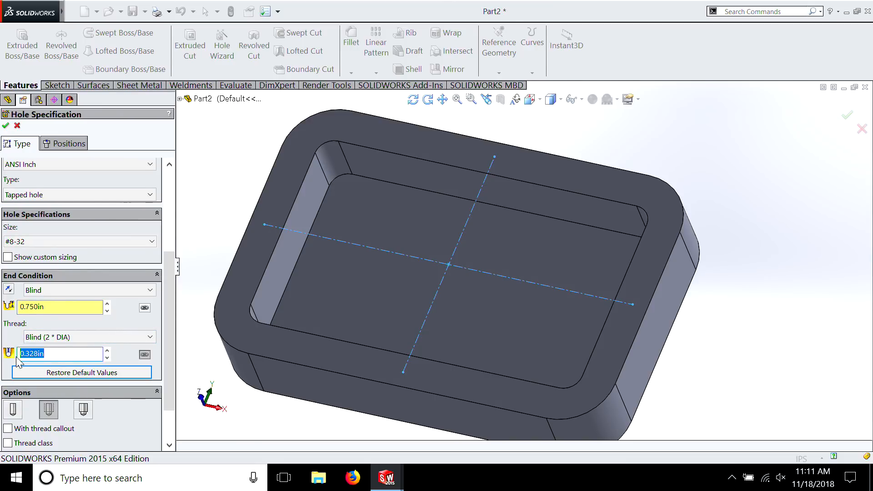
pyautogui.write('.5')
pyautogui.press('Return')
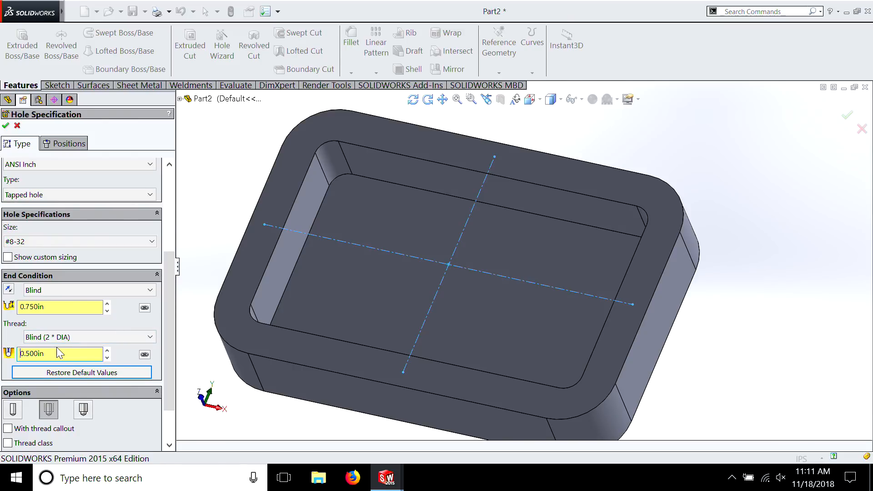
pyautogui.click(55, 414)
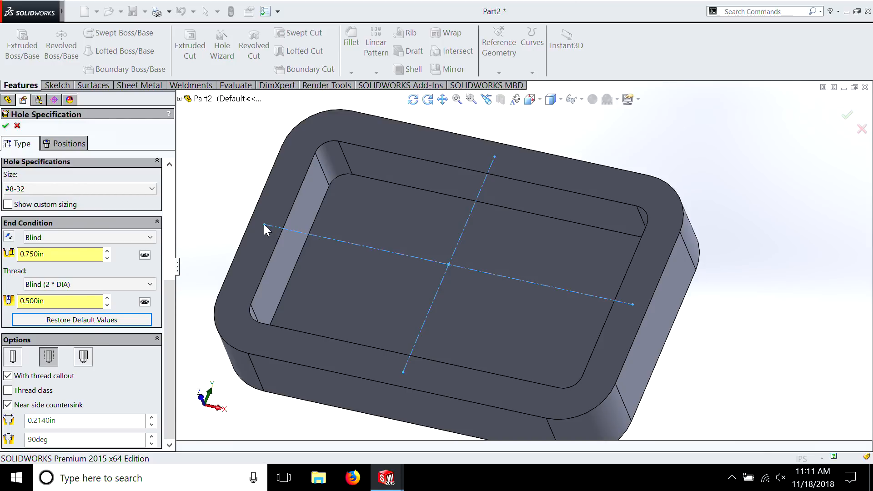
# Step: Place four tapped holes on the plate's rim face at the endpoints of the two construction lines and finish the feature
pyautogui.click(68, 144)
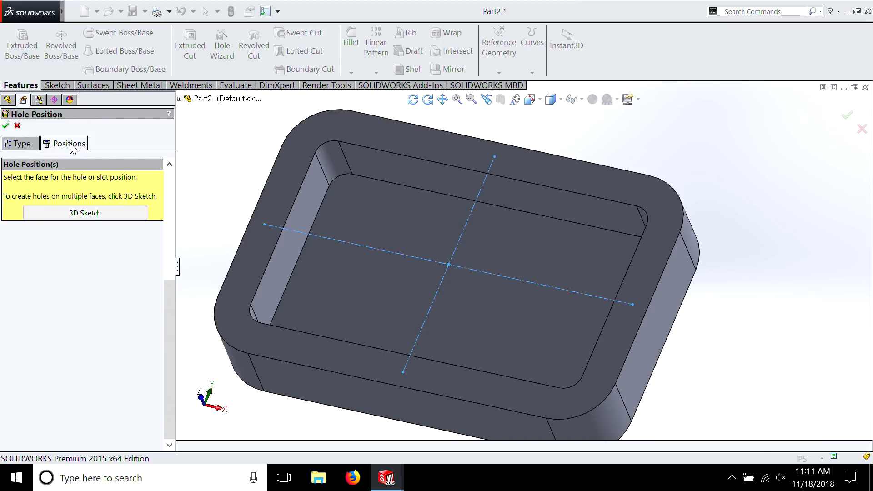
pyautogui.click(412, 144)
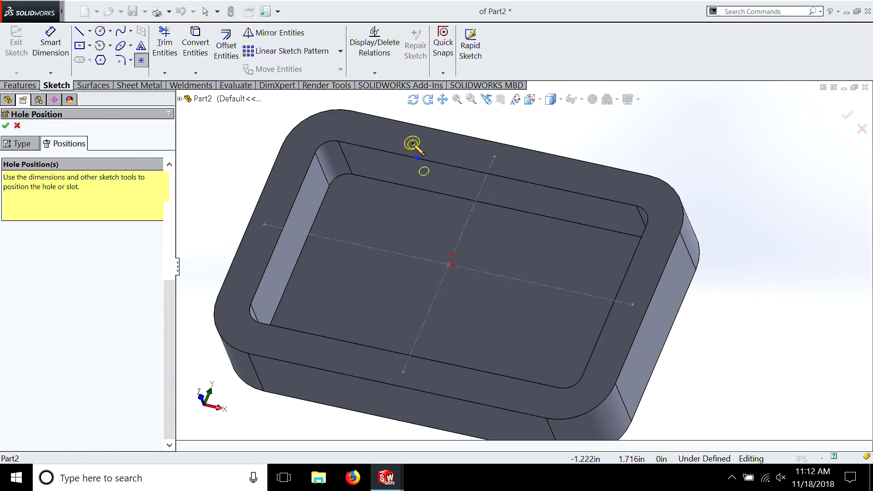
pyautogui.click(495, 158)
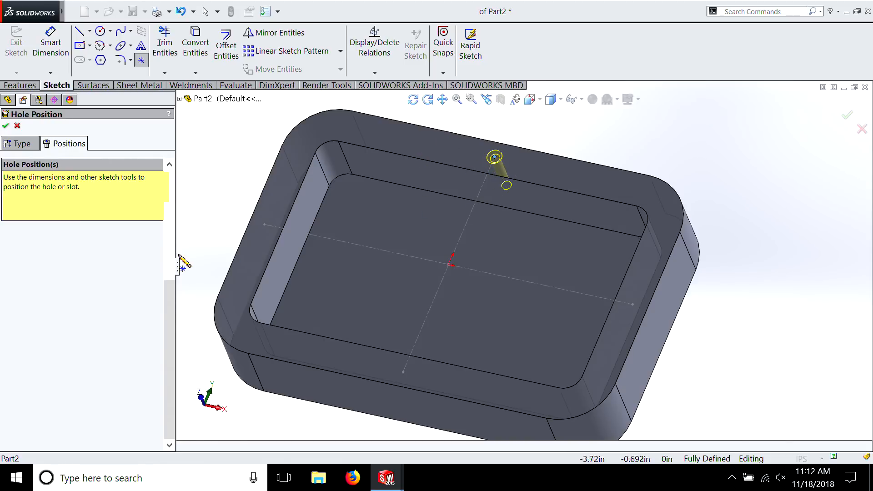
pyautogui.click(265, 226)
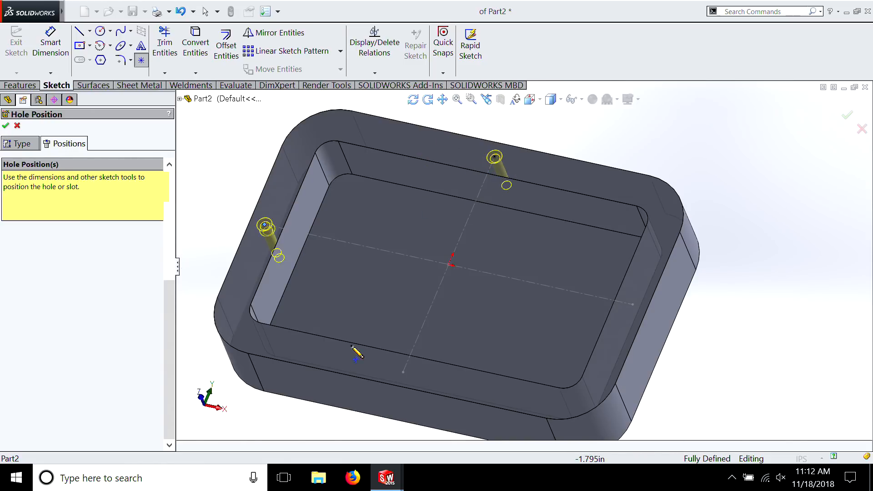
pyautogui.click(403, 374)
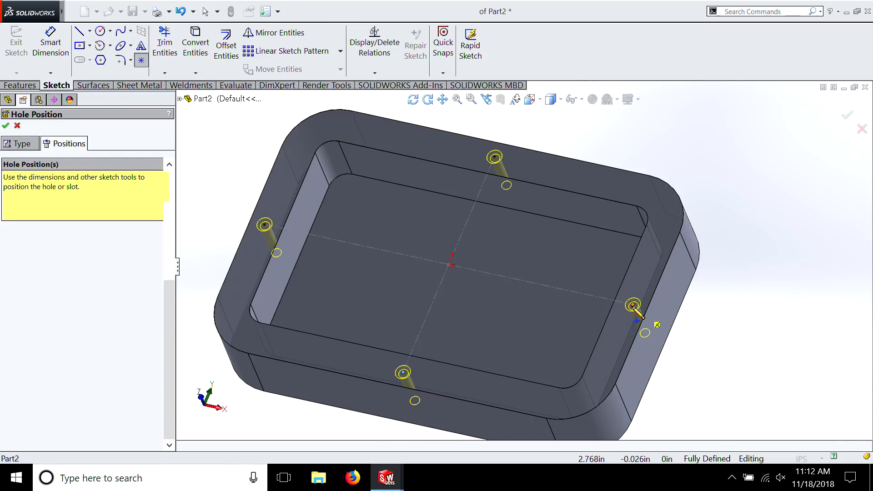
pyautogui.click(633, 306)
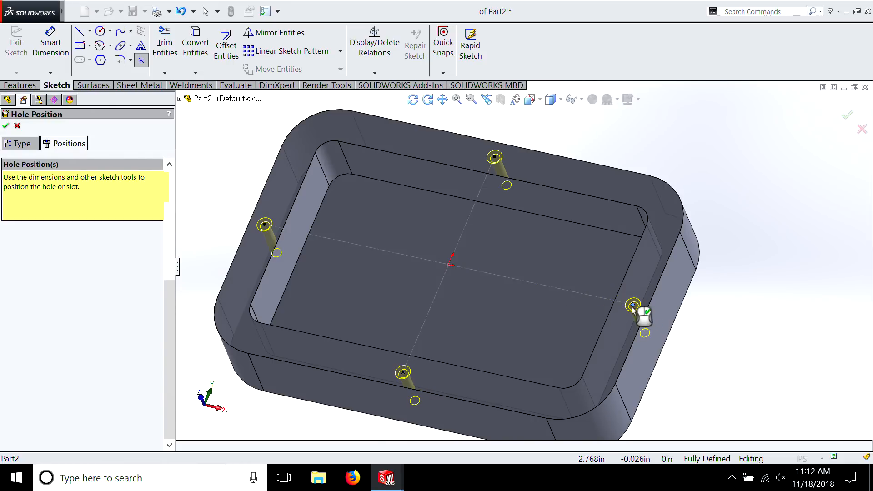
pyautogui.click(7, 127)
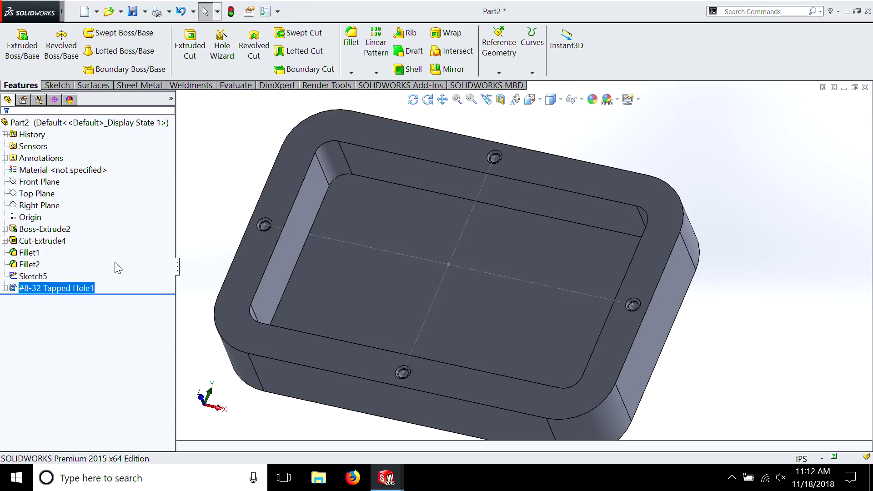
# Step: Open the sketch containing the crossing construction lines for editing
pyautogui.keyDown('ctrl'); pyautogui.click(18, 276); pyautogui.keyUp('ctrl')
pyautogui.rightClick(30, 279)
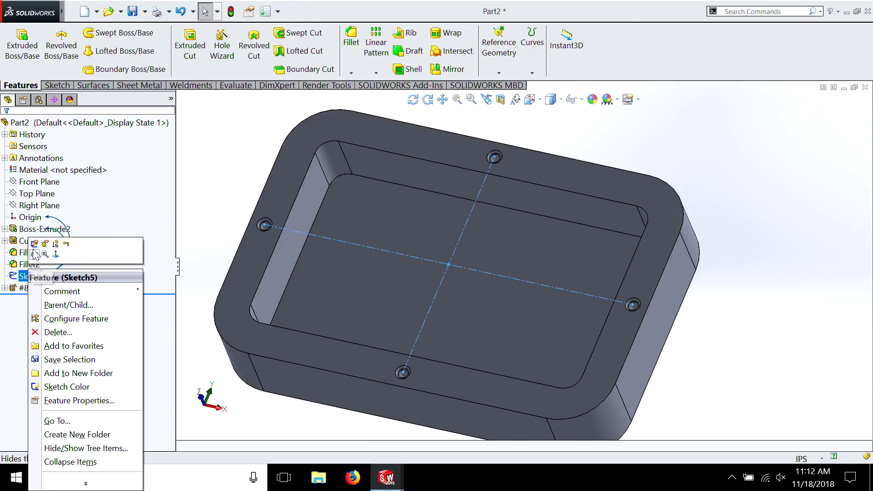
pyautogui.click(36, 249)
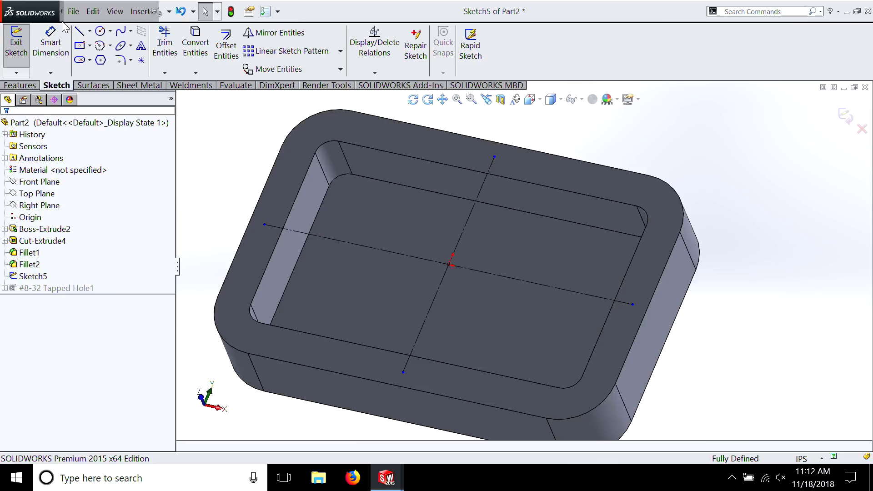
# Step: Dimension the vertical construction line to 3.5 in
pyautogui.click(47, 50)
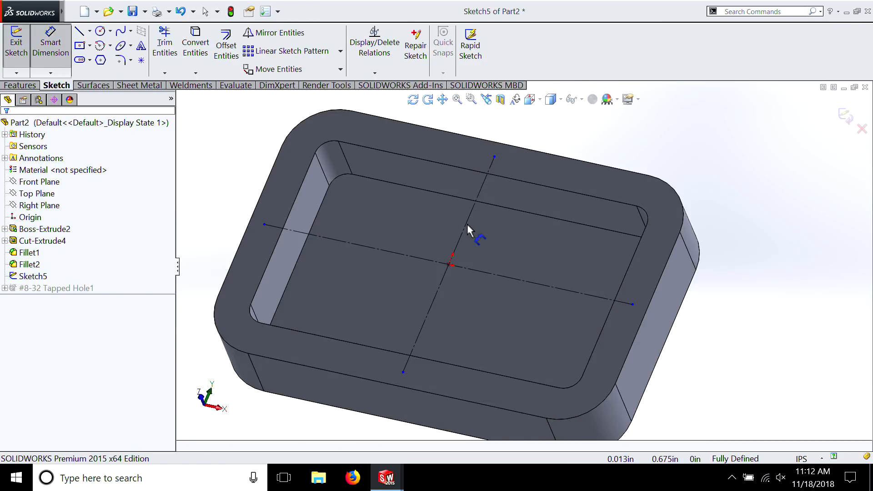
pyautogui.click(468, 224)
pyautogui.click(735, 338)
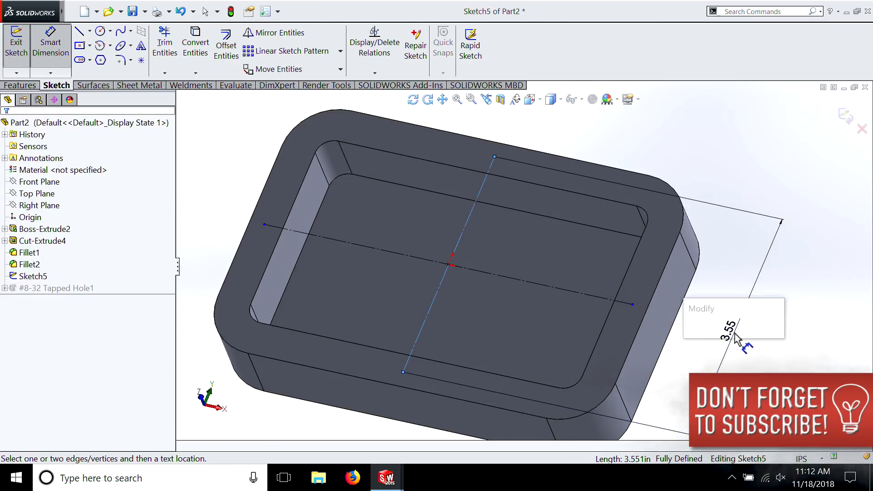
pyautogui.write('3.')
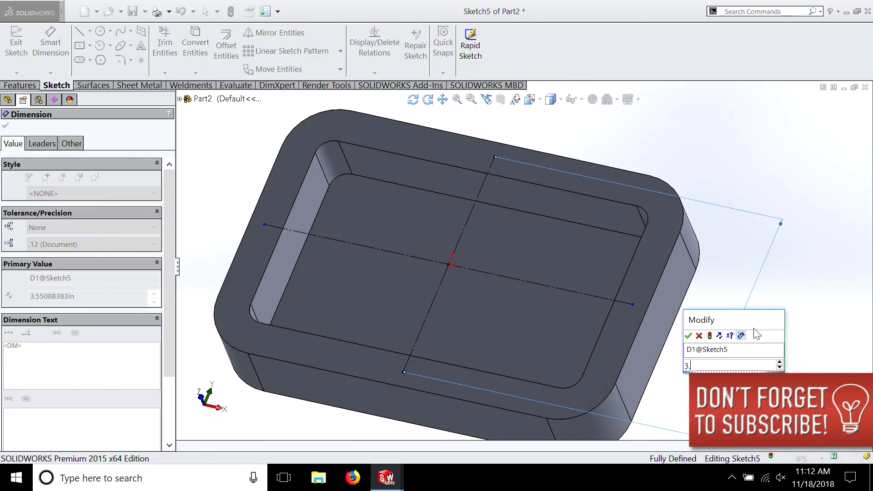
pyautogui.write('5')
pyautogui.press('Return')
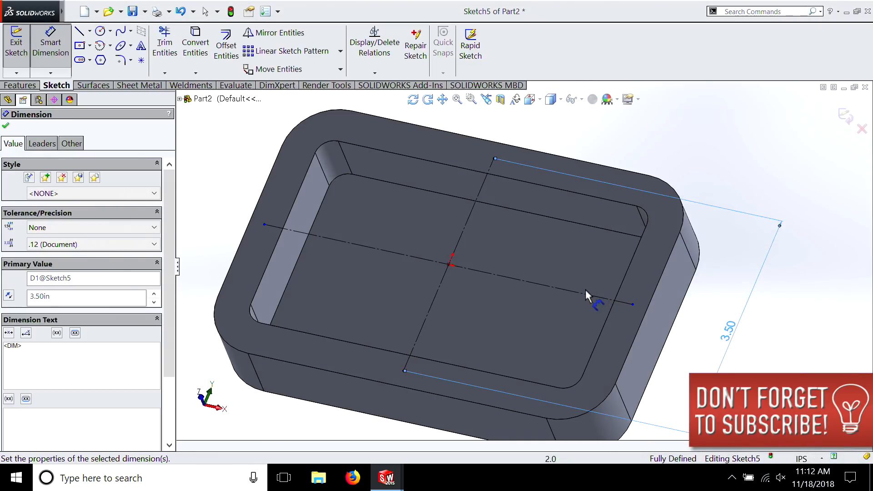
# Step: Dimension the horizontal construction line to 5.5 in
pyautogui.click(580, 293)
pyautogui.click(593, 137)
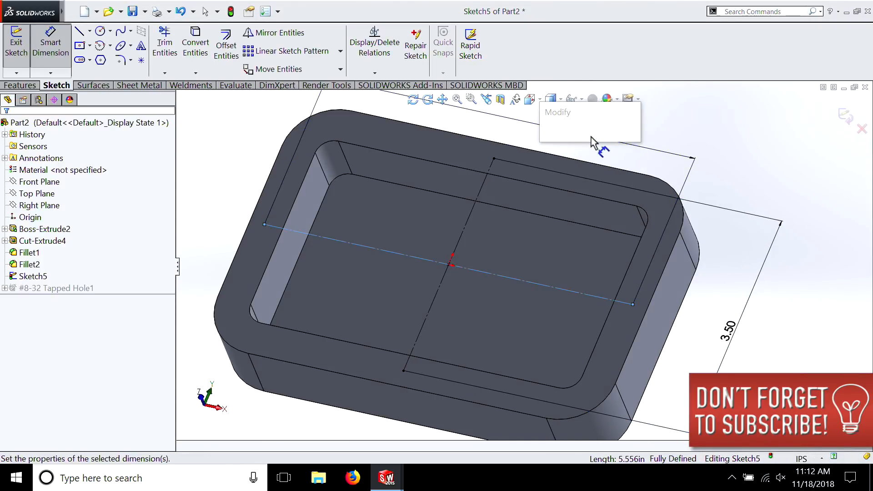
pyautogui.write('5.5')
pyautogui.press('Return')
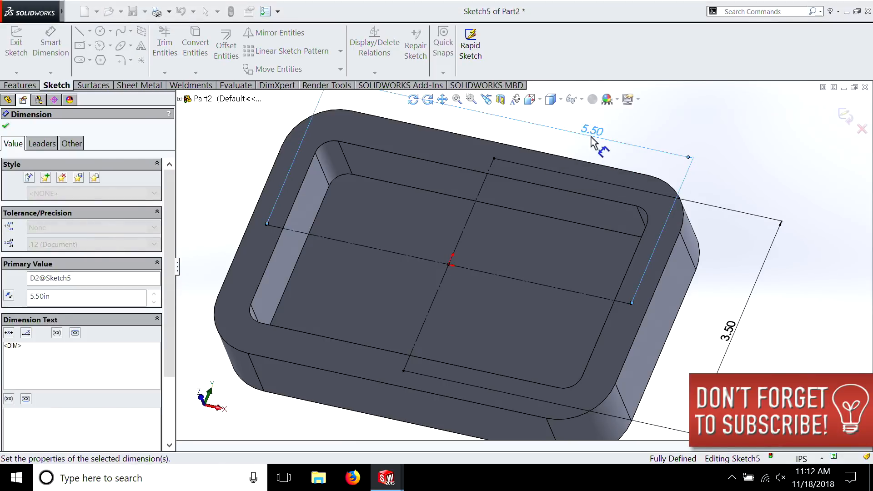
pyautogui.press('f')
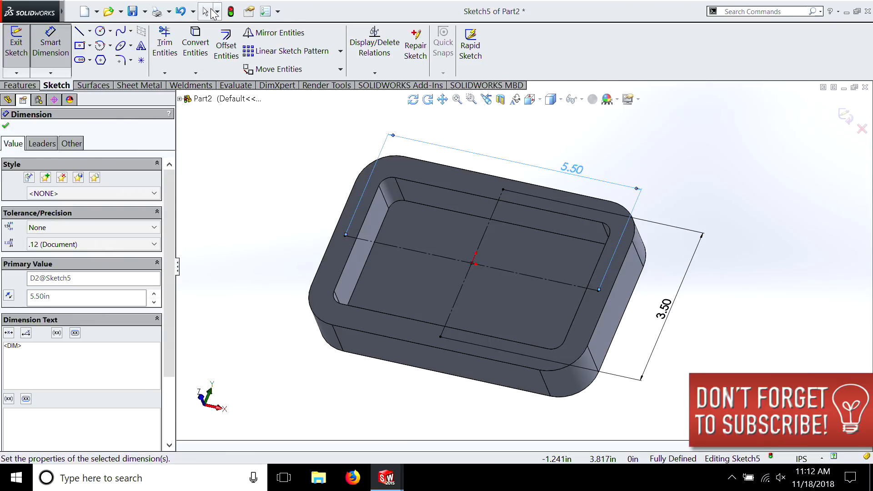
# Step: Undo the horizontal construction line's dimension and the vertical line's last length change
pyautogui.click(182, 12)
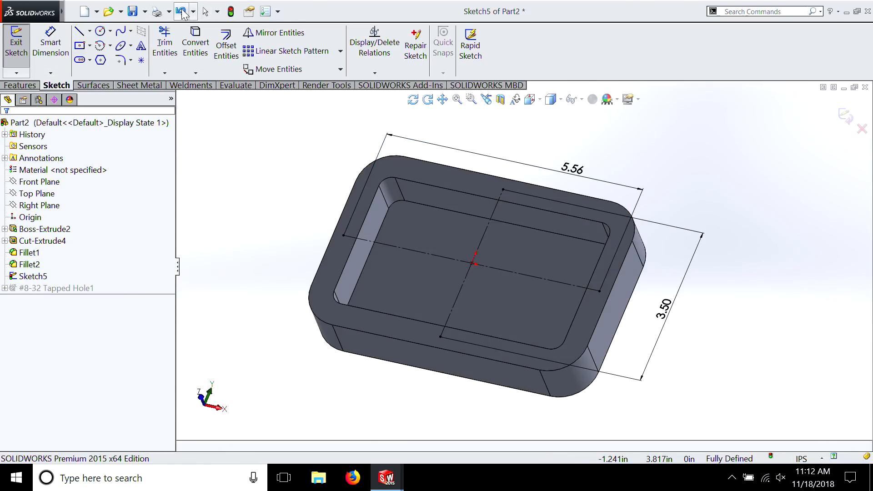
pyautogui.click(182, 12)
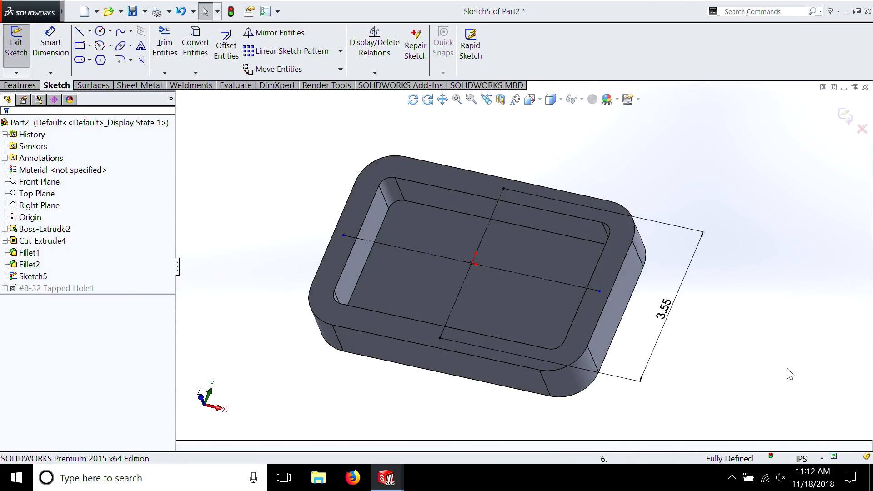
pyautogui.hotkey('alt', 'f')
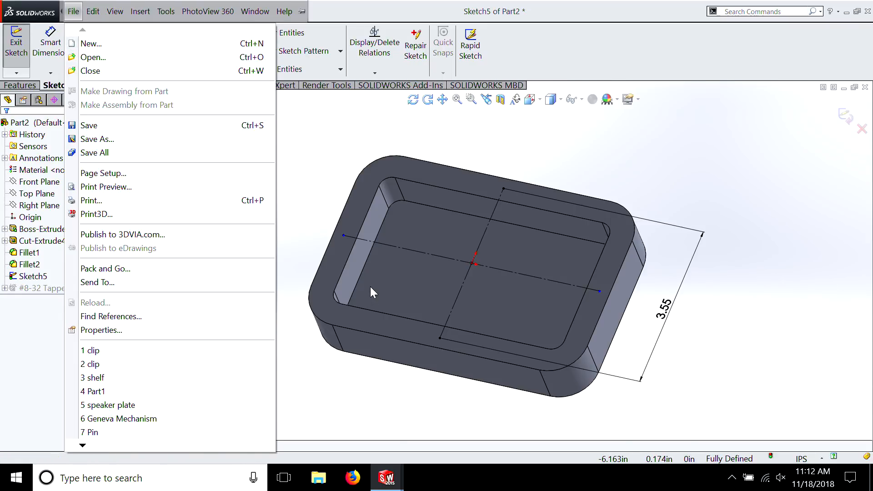
pyautogui.press('Escape')
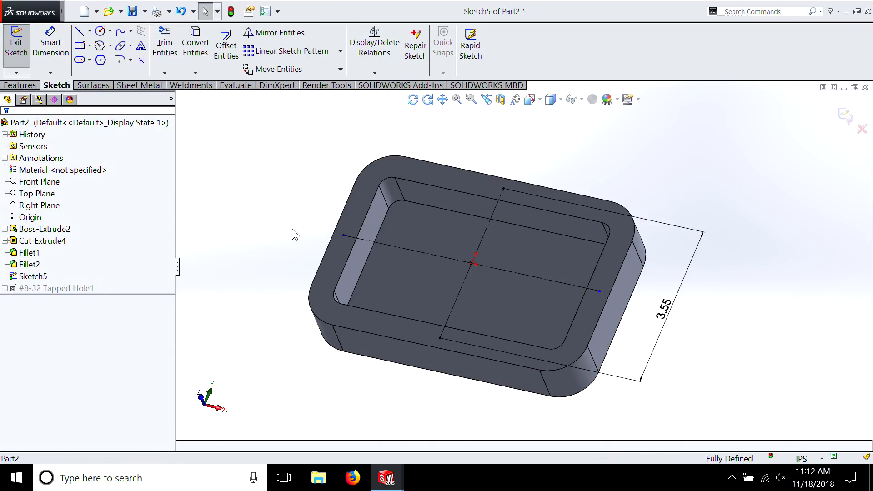
# Step: Stretch the horizontal construction line past the plate's short sides, dimension it to 5.5 in and exit the sketch
pyautogui.moveTo(344, 236); pyautogui.dragTo(256, 255)
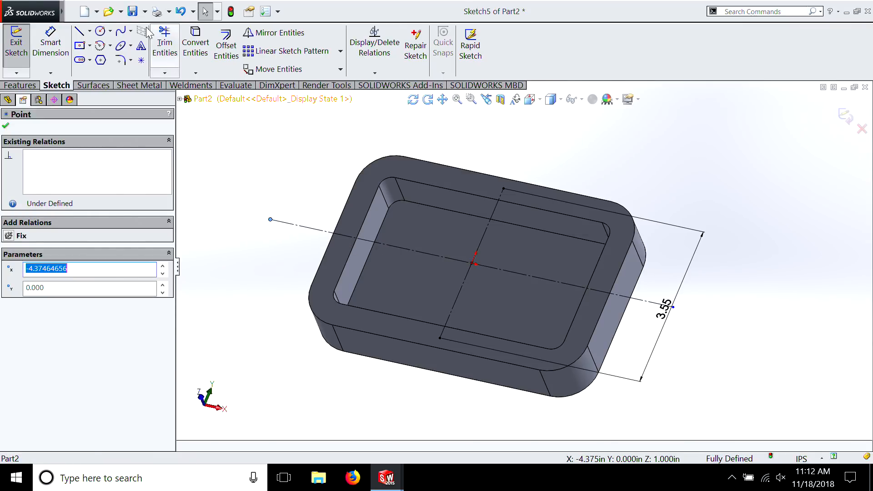
pyautogui.click(50, 43)
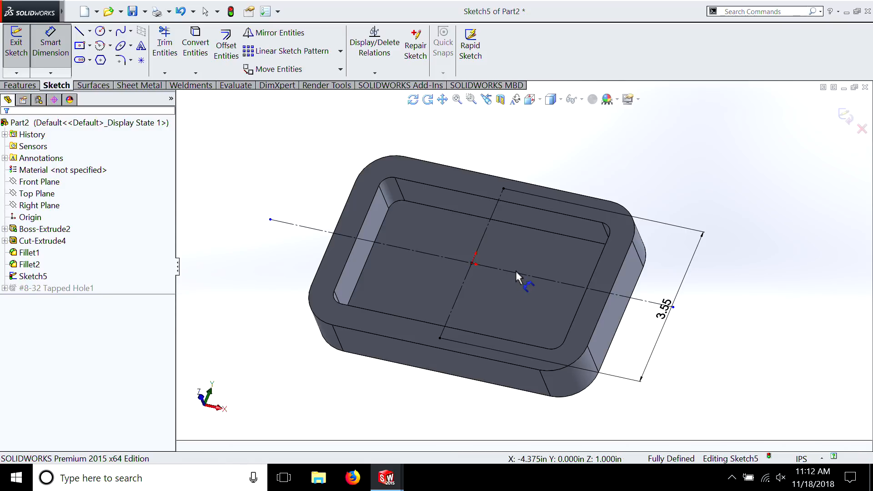
pyautogui.click(516, 271)
pyautogui.click(539, 157)
pyautogui.write('5.5')
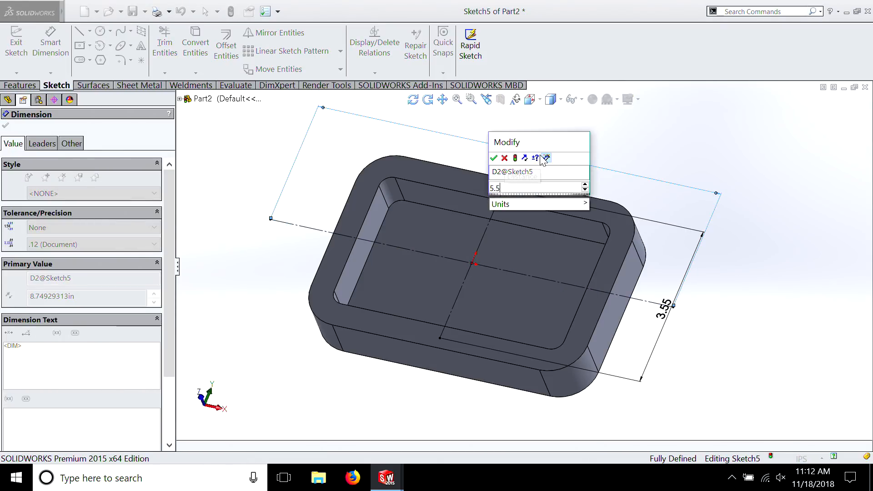
pyautogui.press('Return')
pyautogui.click(7, 47)
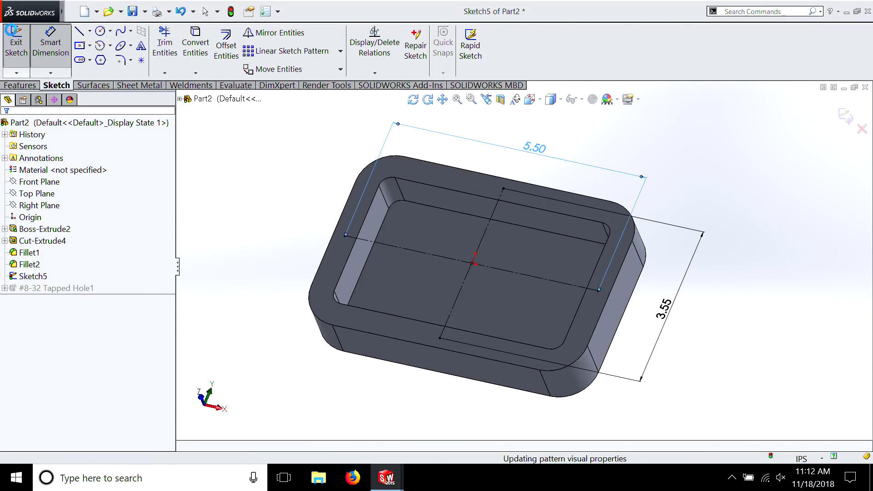
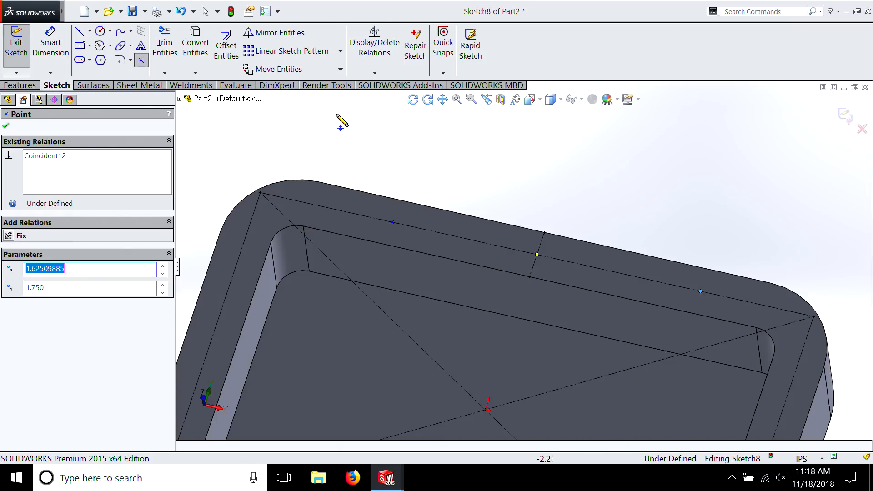
# Step: Make the two sketch points on the long rim symmetric about the short construction line between them
pyautogui.click(382, 74)
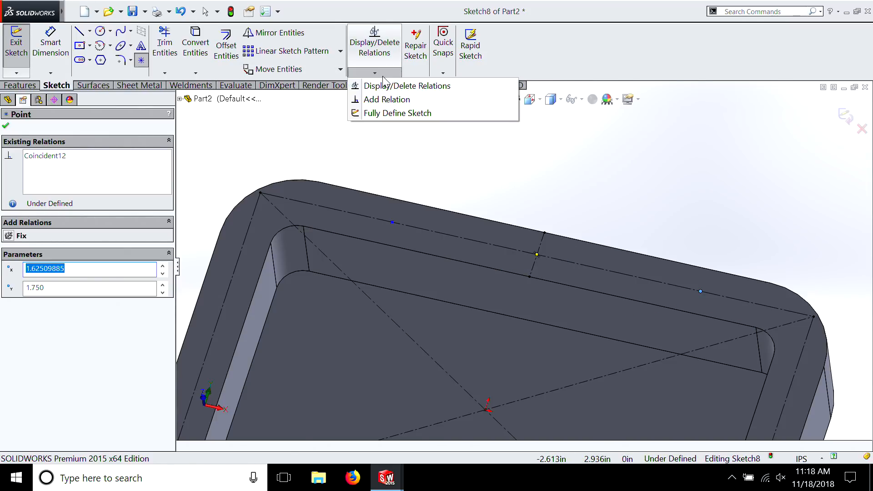
pyautogui.click(384, 100)
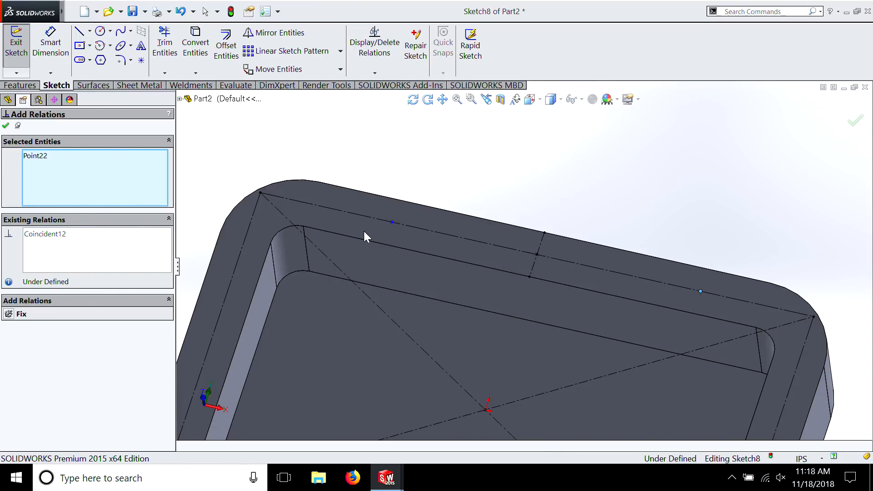
pyautogui.click(392, 222)
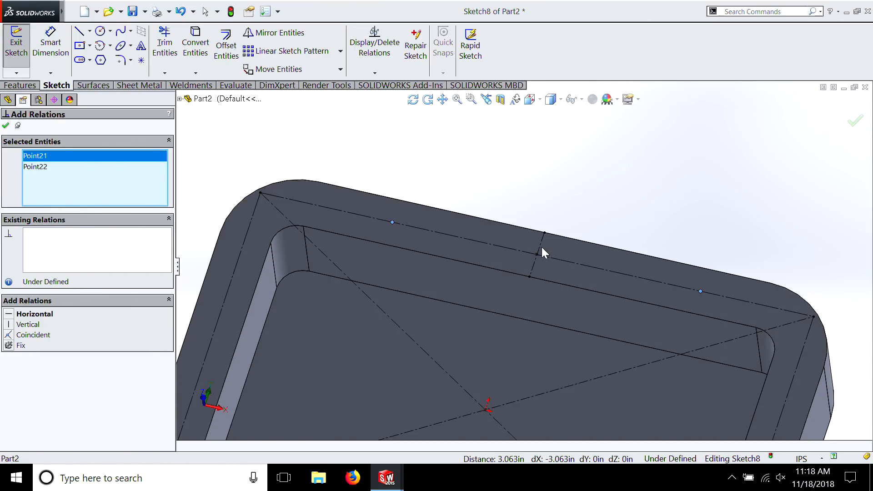
pyautogui.click(539, 248)
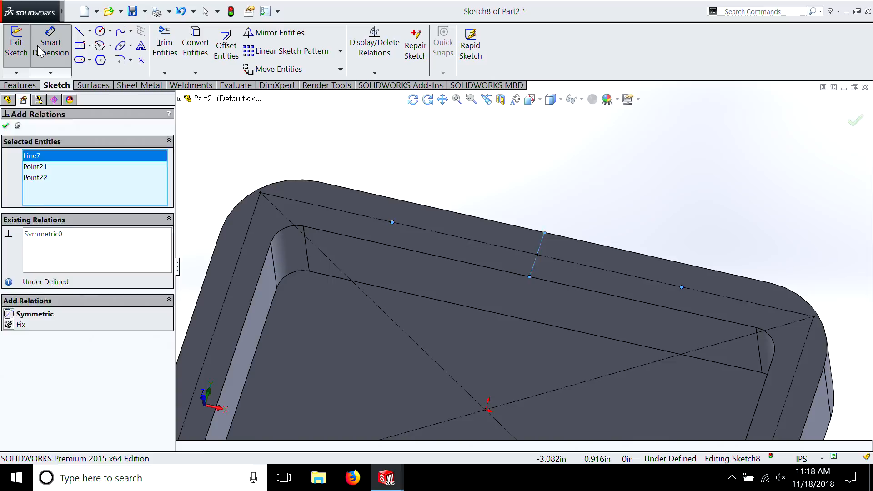
pyautogui.press('Escape')
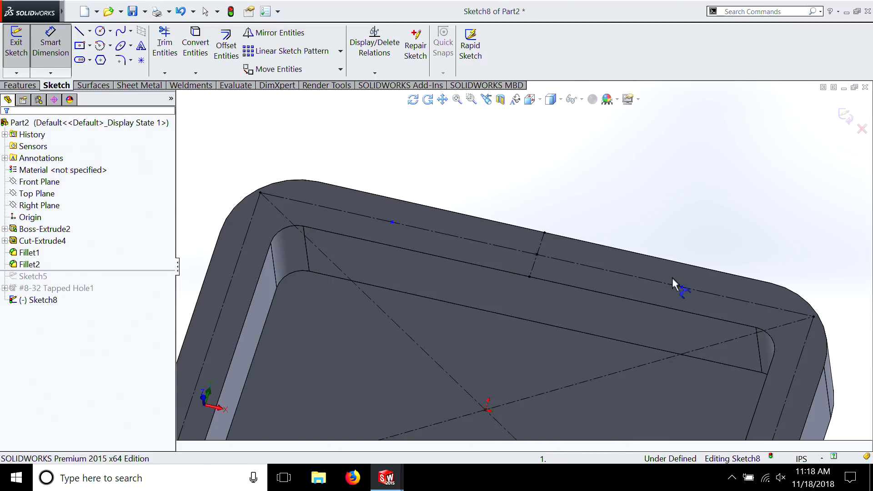
# Step: Try a 3 in dimension between the two symmetric points on the long rim, and undo it
pyautogui.click(681, 287)
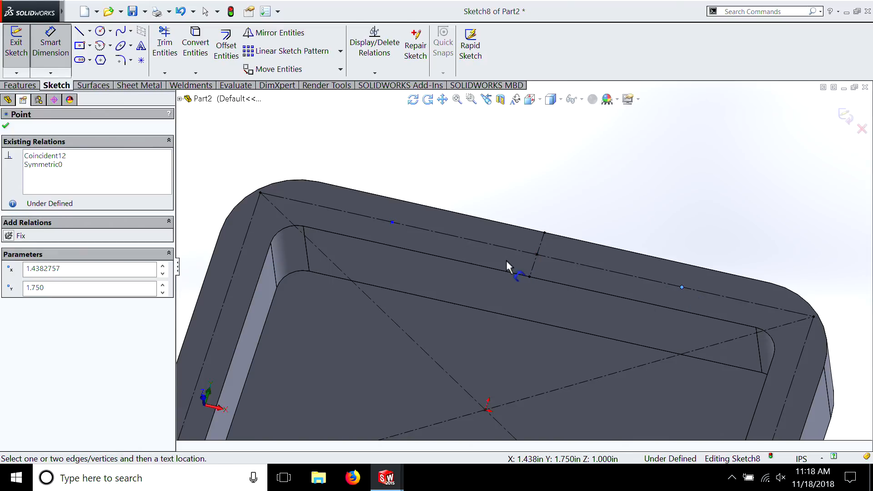
pyautogui.click(393, 221)
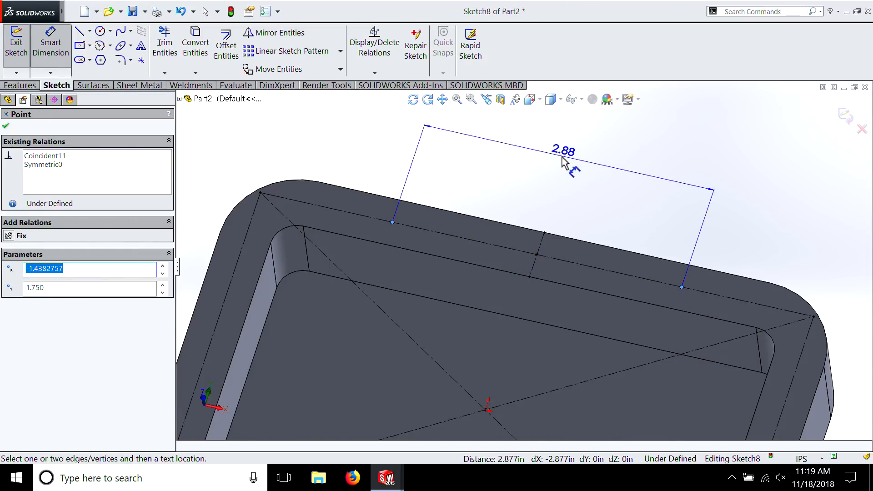
pyautogui.click(566, 160)
pyautogui.write('3')
pyautogui.press('Return')
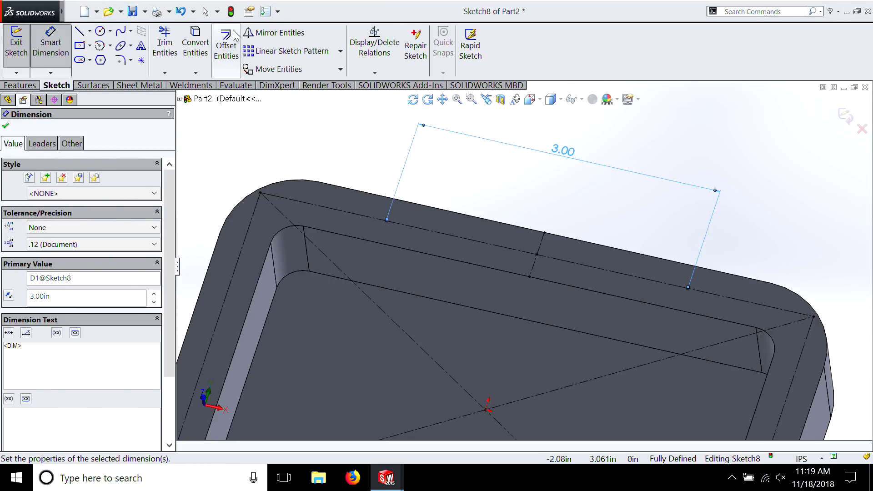
pyautogui.click(183, 12)
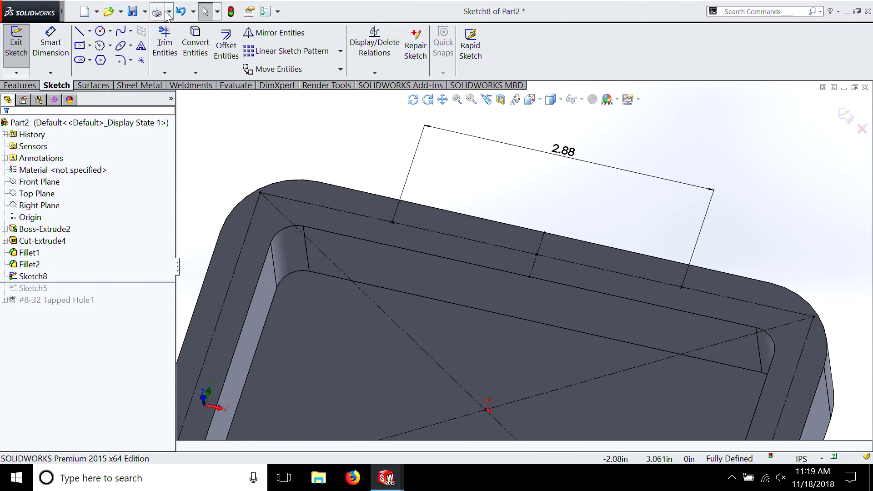
pyautogui.click(181, 13)
# Step: Dimension the distance from the long rim's midpoint to one of its symmetric points to 1.5 in
pyautogui.click(51, 43)
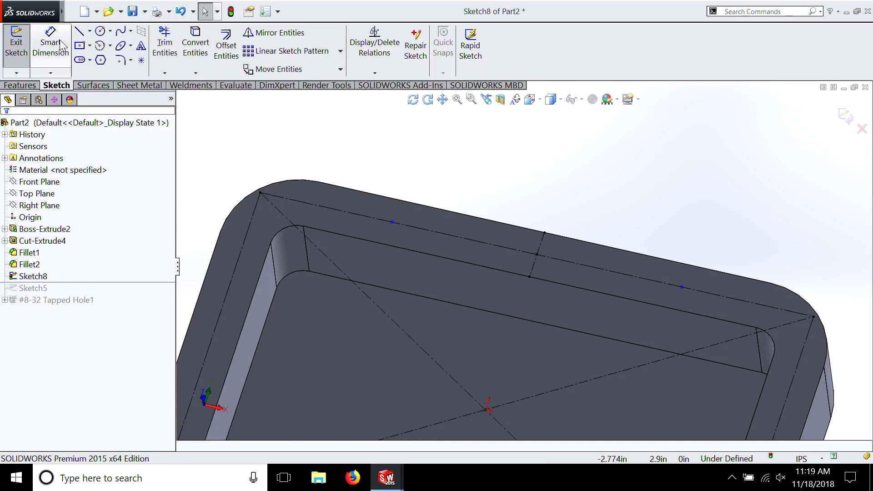
pyautogui.click(536, 253)
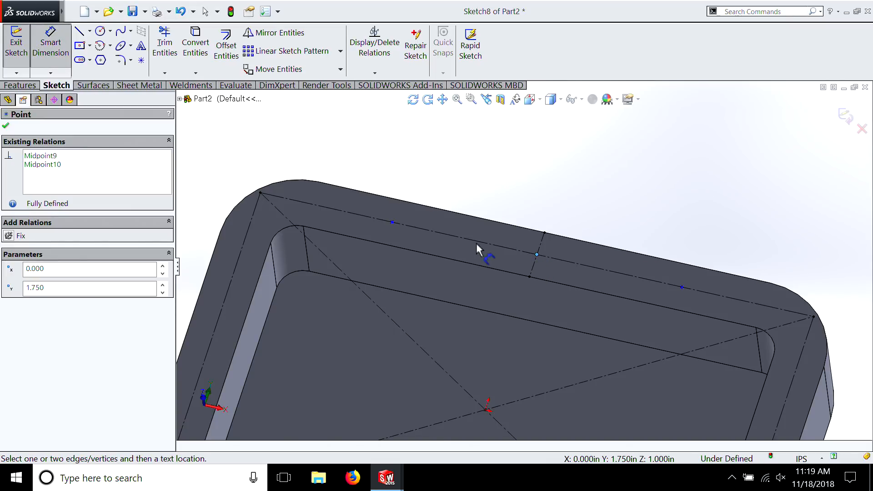
pyautogui.click(392, 221)
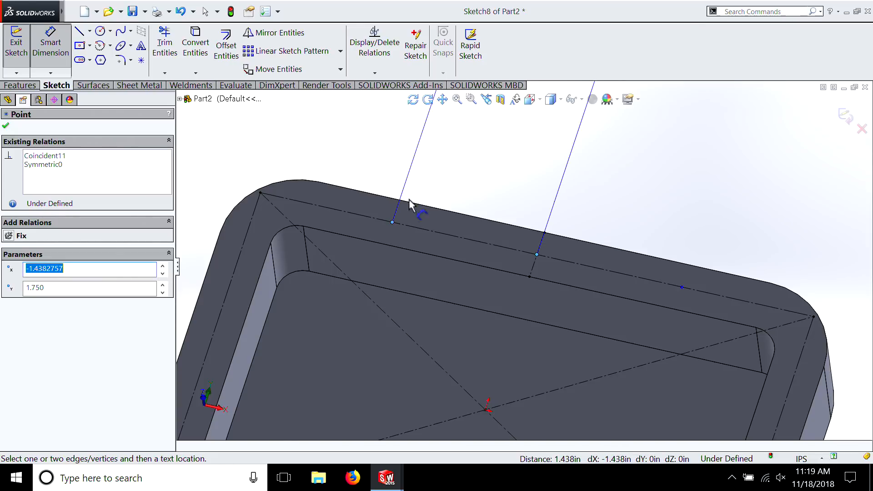
pyautogui.click(487, 177)
pyautogui.write('1.5')
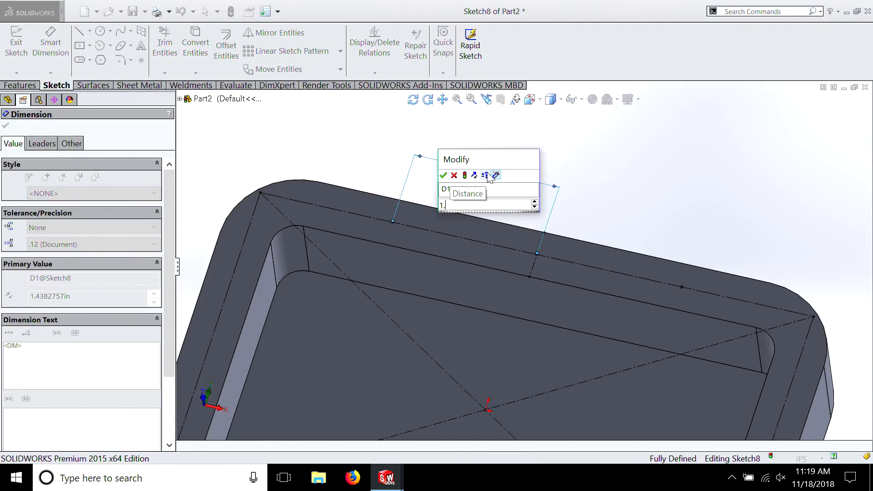
pyautogui.press('Return')
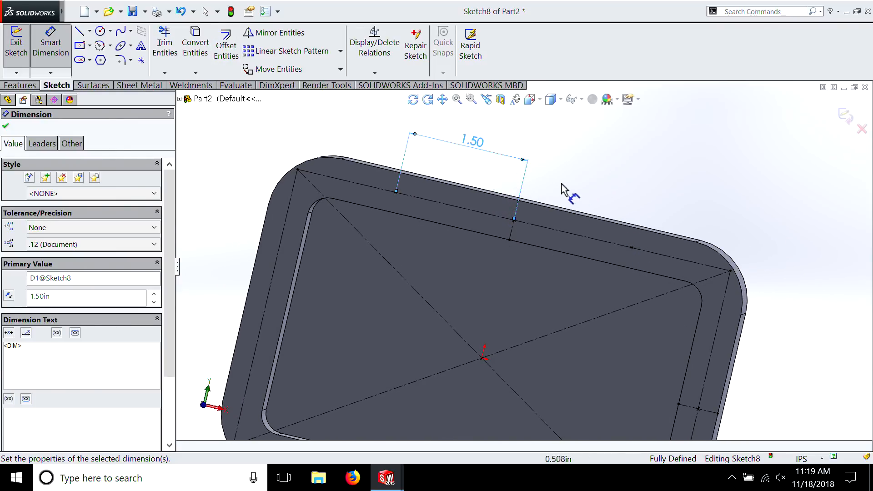
# Step: Set the rim point's distance from the midpoint to 1 in and back to 1.5 in to test the symmetry
pyautogui.doubleClick(477, 141)
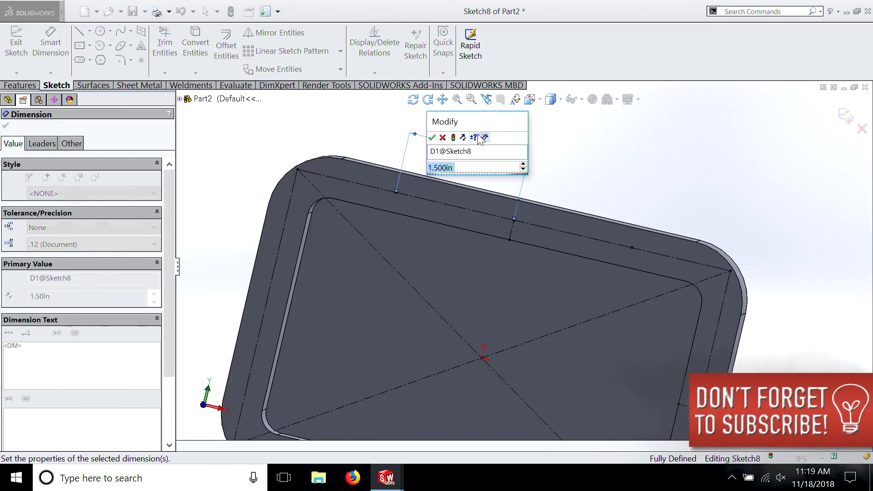
pyautogui.write('1')
pyautogui.press('Return')
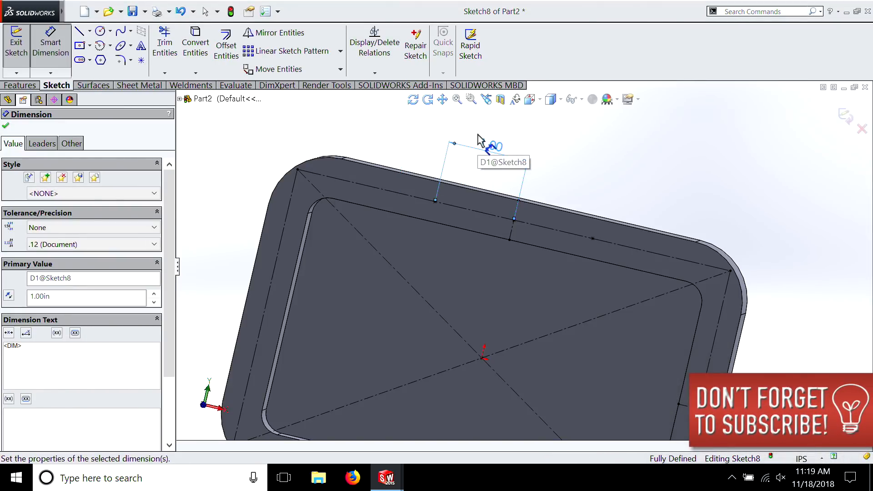
pyautogui.doubleClick(496, 152)
pyautogui.write('1.5')
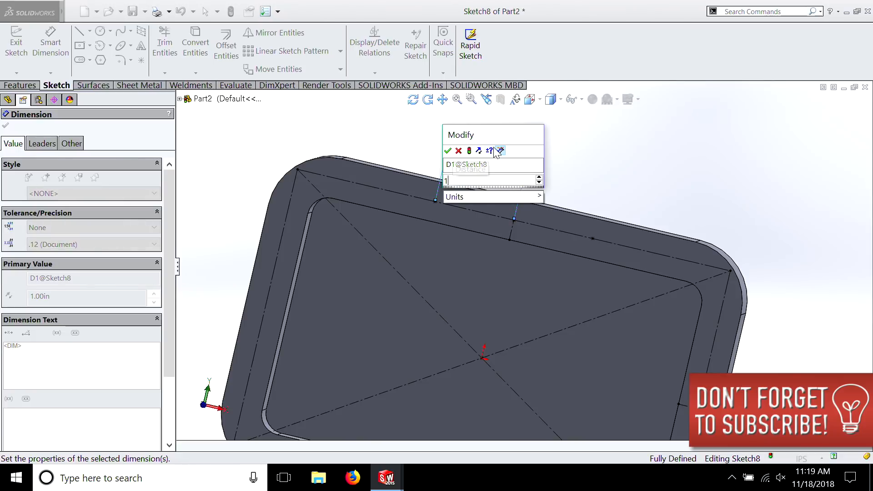
pyautogui.press('Return')
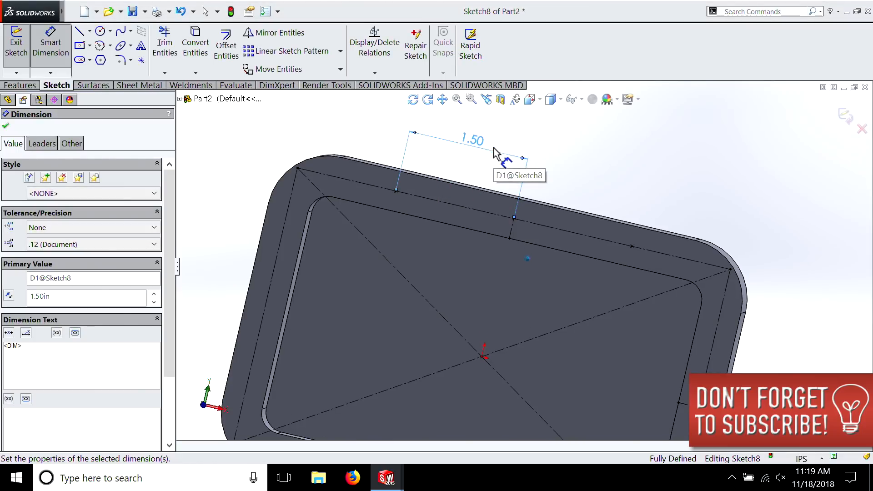
# Step: Draw a short vertical centerline from the origin toward the dimensioned long rim
pyautogui.moveTo(501, 156); pyautogui.dragTo(442, 133, button='middle')
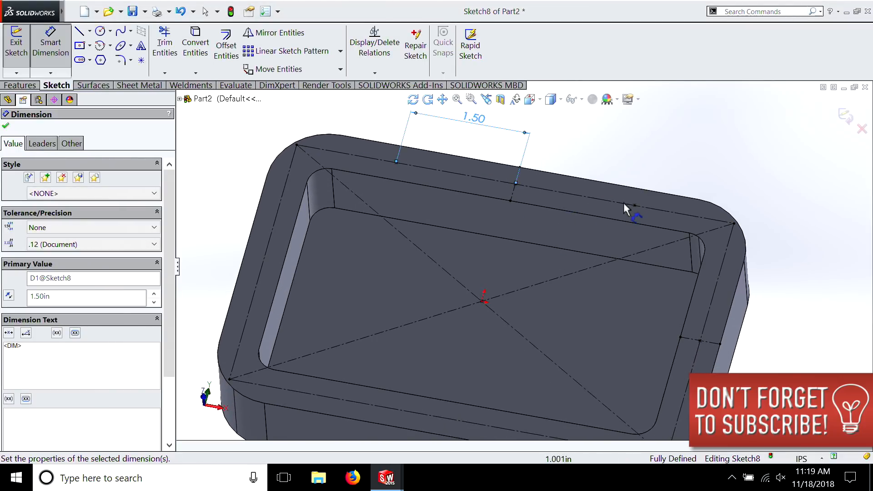
pyautogui.moveTo(254, 481); pyautogui.dragTo(342, 288, button='middle')
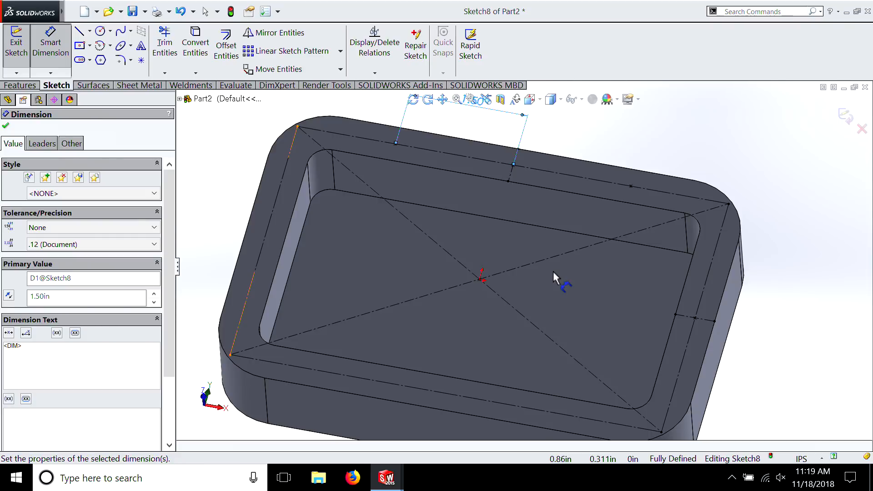
pyautogui.click(90, 31)
pyautogui.click(94, 59)
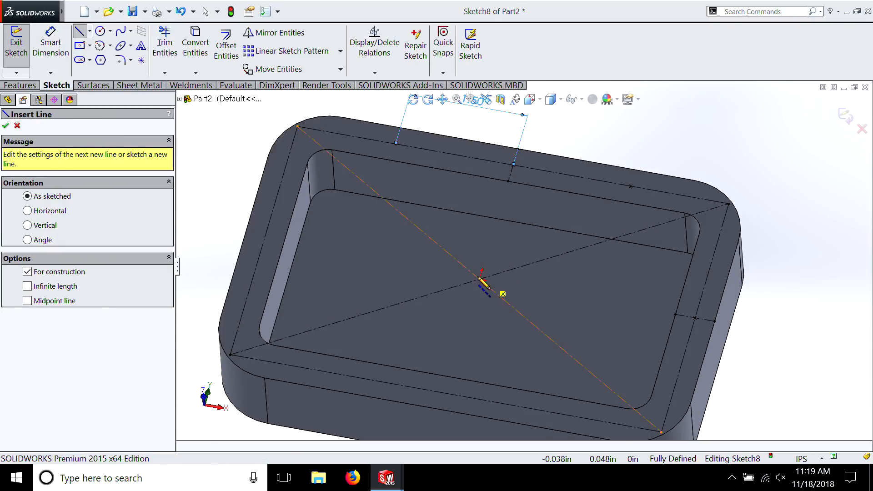
pyautogui.click(480, 279)
pyautogui.click(494, 234)
# Step: Mirror the midpoint on the short rim about the vertical centerline, keeping the original
pyautogui.click(275, 33)
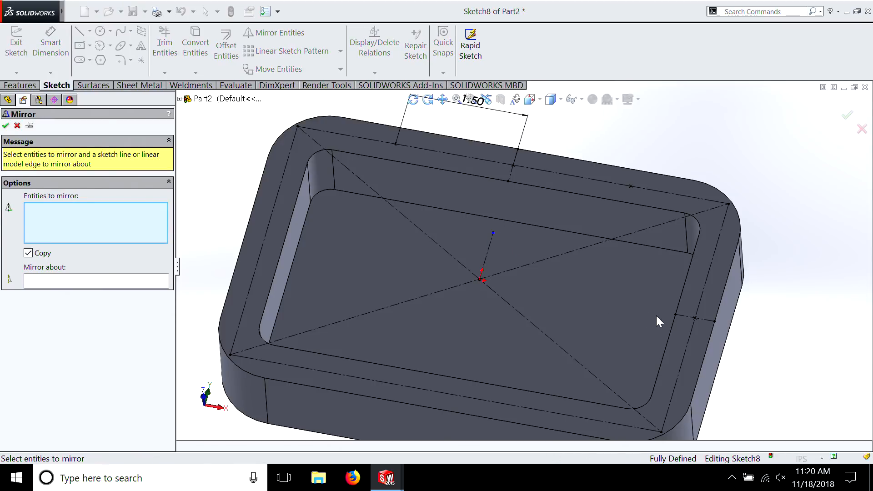
pyautogui.click(695, 318)
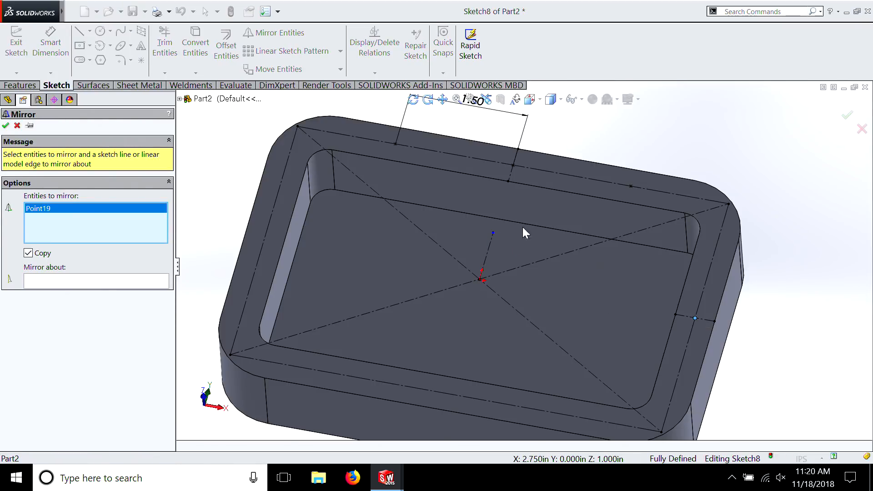
pyautogui.click(40, 278)
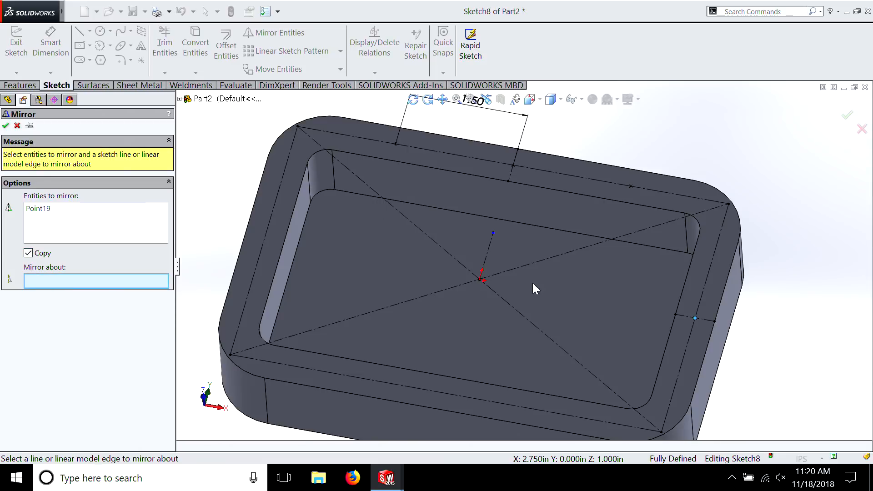
pyautogui.click(487, 252)
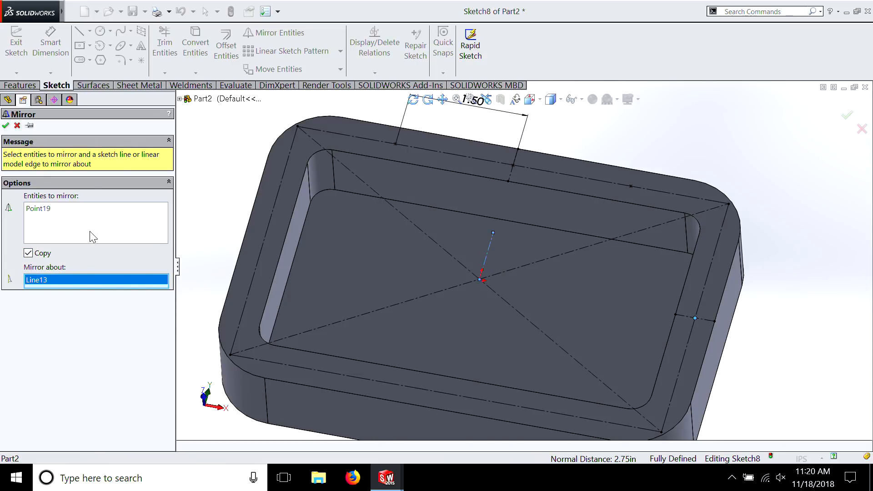
pyautogui.click(6, 126)
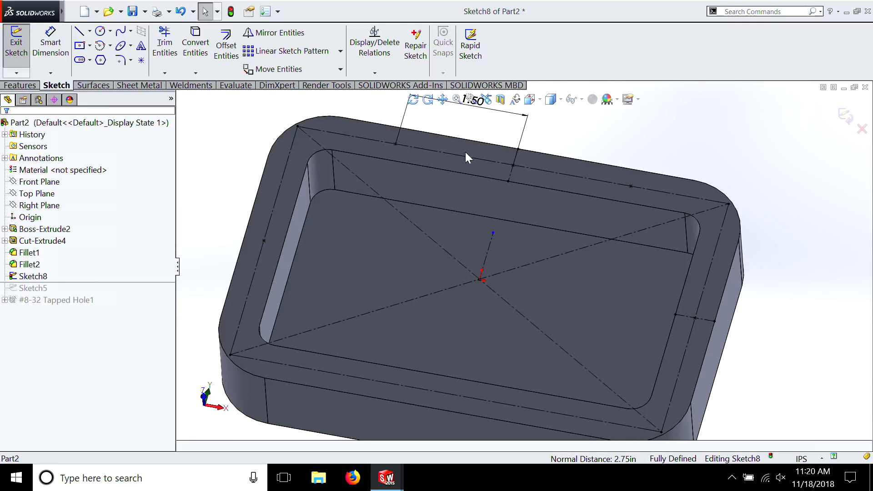
# Step: Draw a horizontal centerline about 0.76 in long from the origin toward the short rim with the mirrored point
pyautogui.click(89, 31)
pyautogui.click(108, 59)
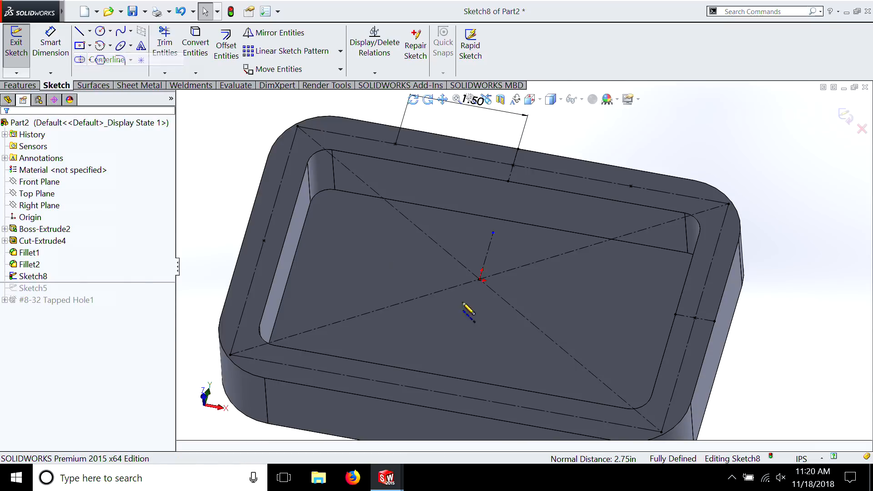
pyautogui.click(479, 279)
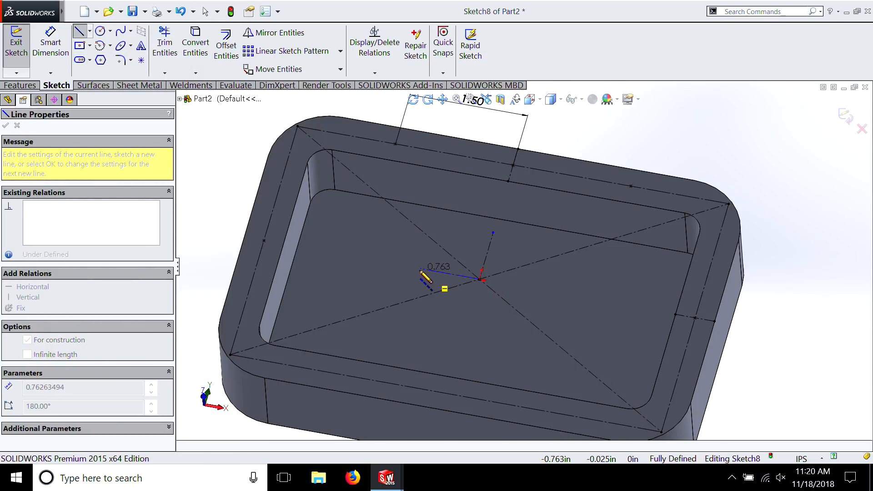
pyautogui.click(421, 270)
pyautogui.press('Escape')
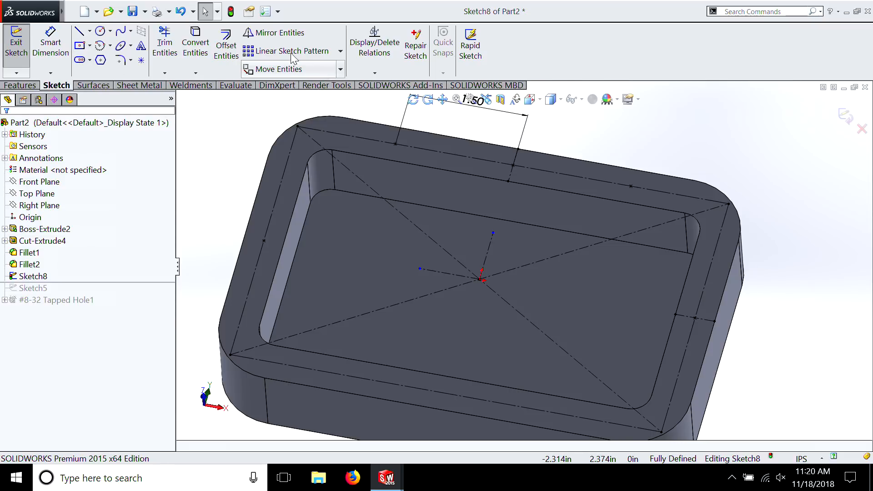
# Step: Mirror the three points on the dimensioned long rim about the horizontal centerline, keeping the originals
pyautogui.click(284, 35)
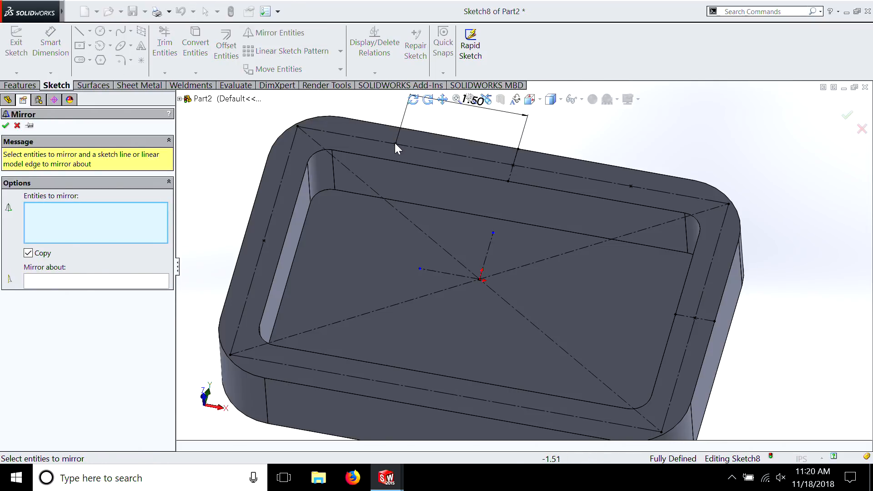
pyautogui.click(395, 144)
pyautogui.click(514, 165)
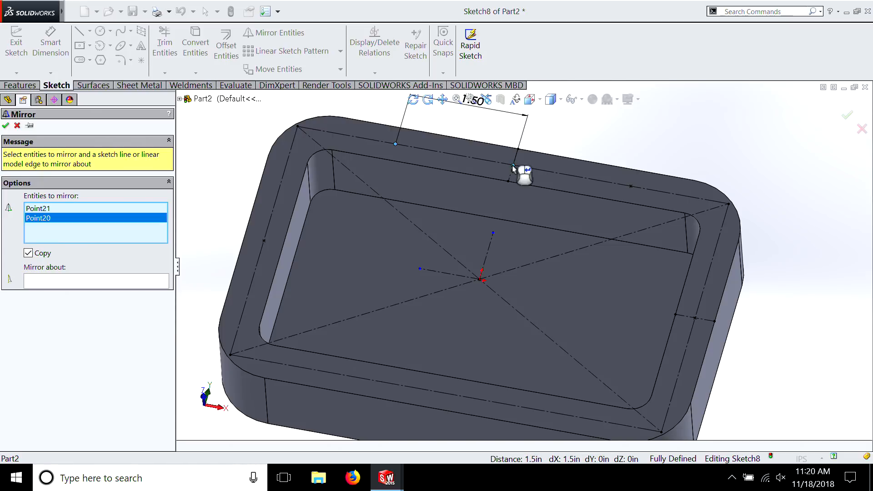
pyautogui.click(631, 186)
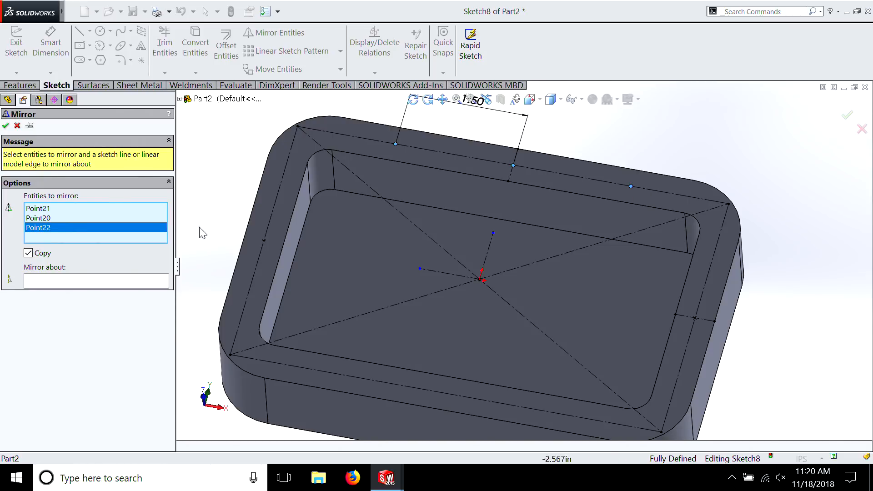
pyautogui.click(100, 282)
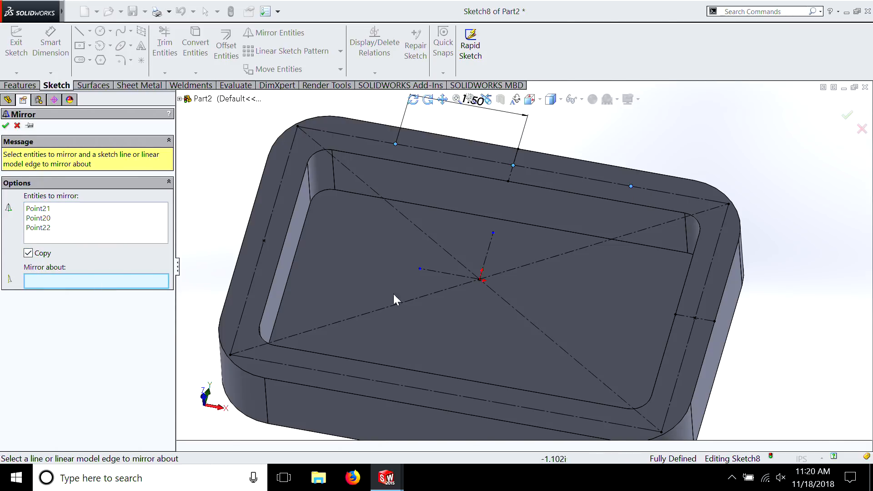
pyautogui.click(448, 273)
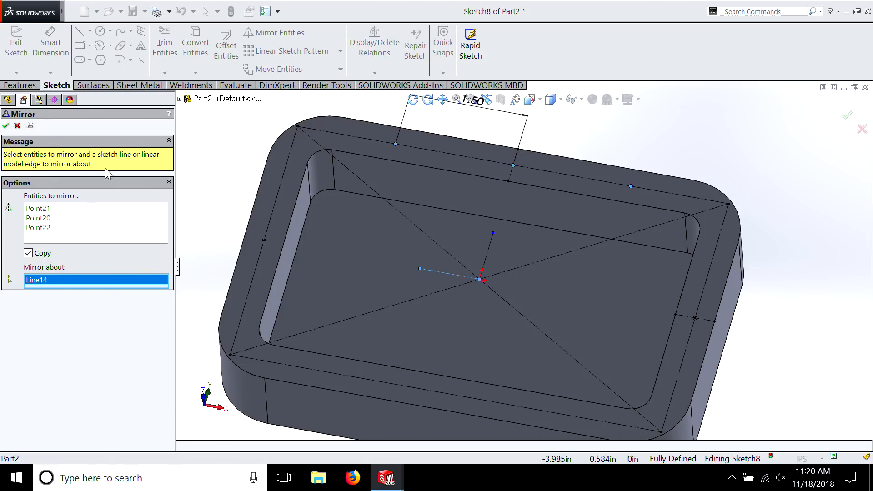
pyautogui.click(6, 126)
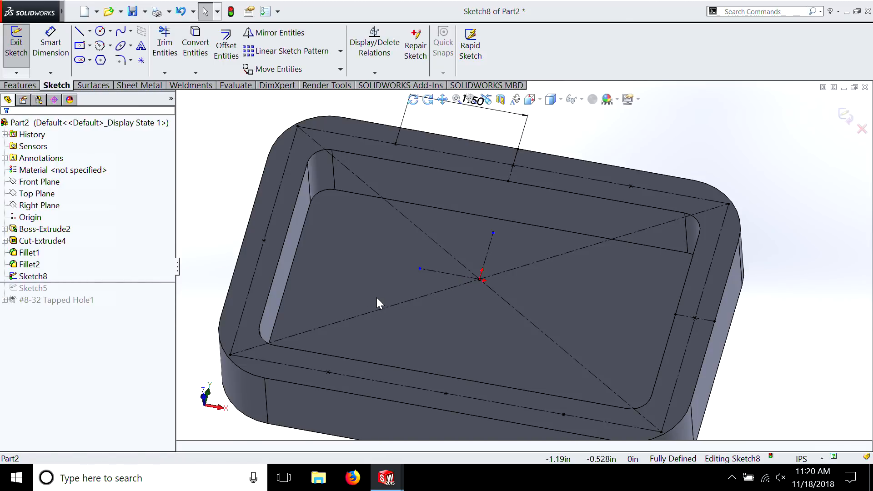
# Step: Stretch the free end of the horizontal centerline outward and shorten the vertical centerline to about 0.61 in
pyautogui.moveTo(420, 266); pyautogui.dragTo(325, 255)
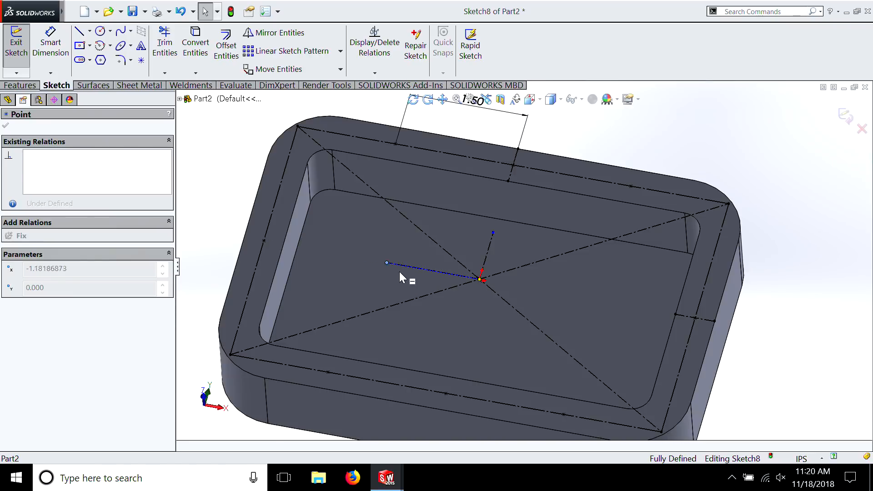
pyautogui.moveTo(399, 271); pyautogui.dragTo(371, 270)
pyautogui.moveTo(493, 232)
pyautogui.mouseDown()
pyautogui.moveTo(495, 221)
pyautogui.moveTo(492, 242)
pyautogui.mouseUp()
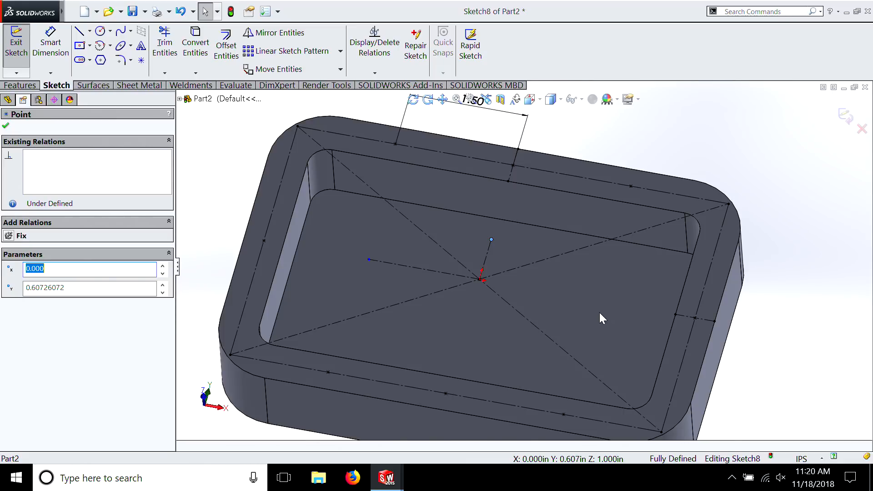
# Step: Close the point's properties and exit the hole layout sketch
pyautogui.scroll(3, 594, 312)
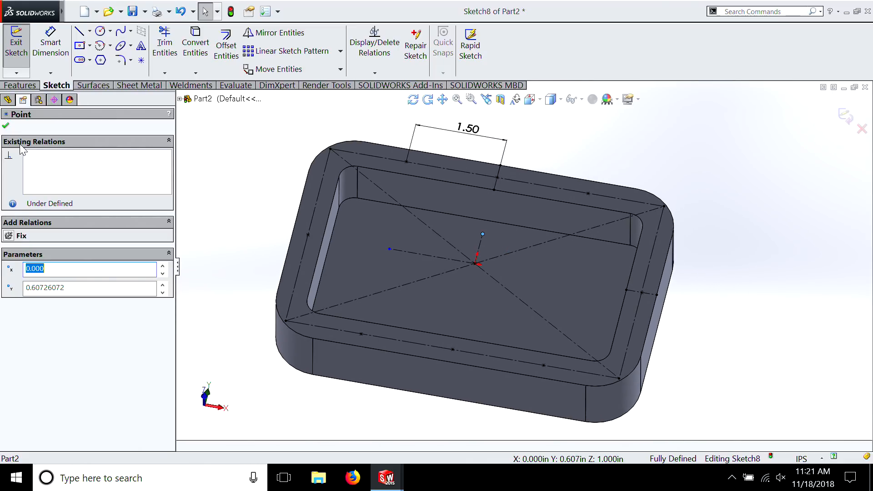
pyautogui.click(6, 124)
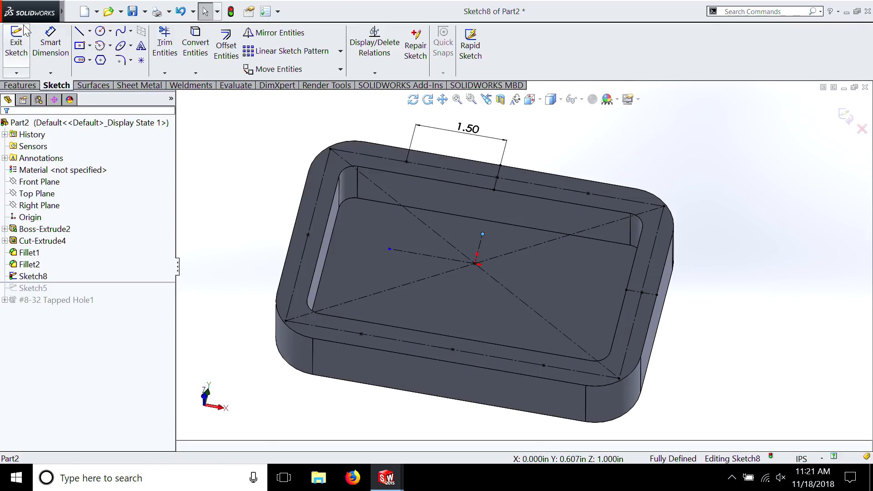
pyautogui.click(15, 41)
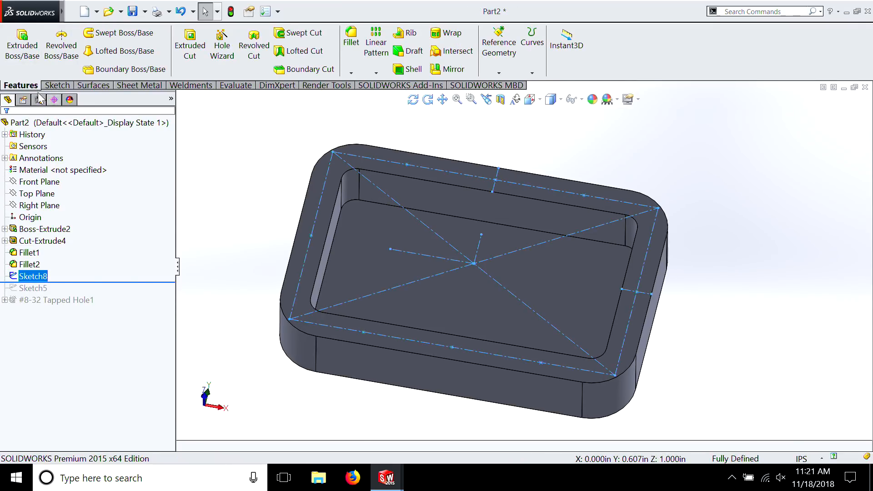
# Step: Start an ANSI Inch #8-32 tapped hole on the rim face and place holes at the three layout points along one long rim
pyautogui.click(222, 45)
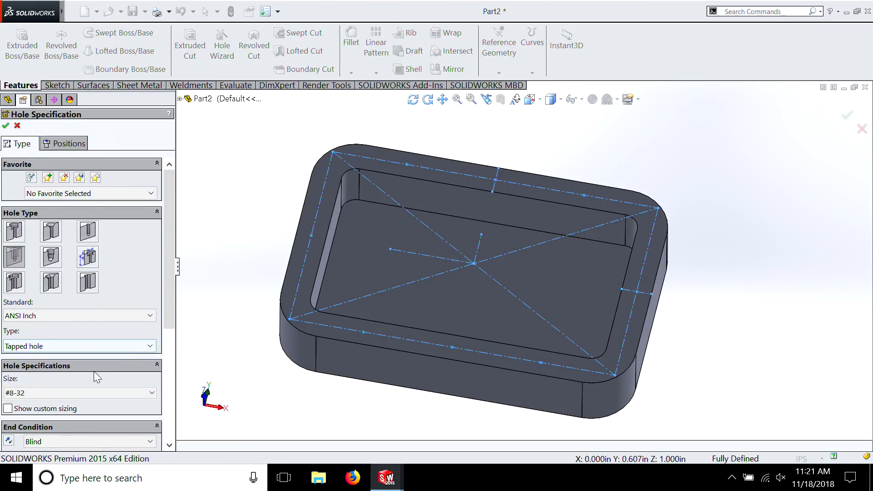
pyautogui.click(72, 143)
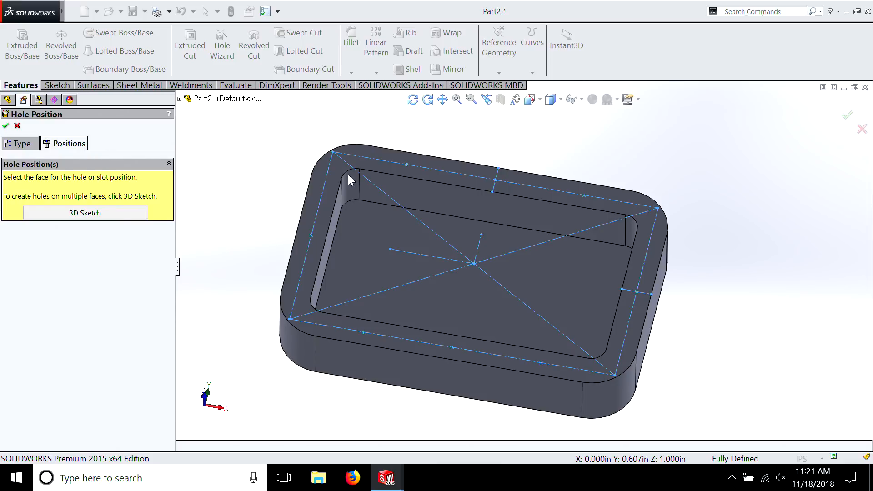
pyautogui.click(441, 179)
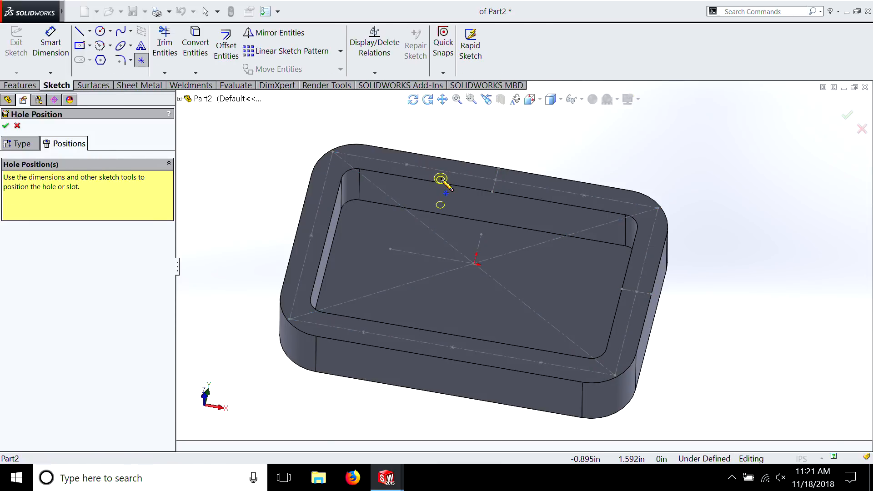
pyautogui.scroll(-5, 475, 184)
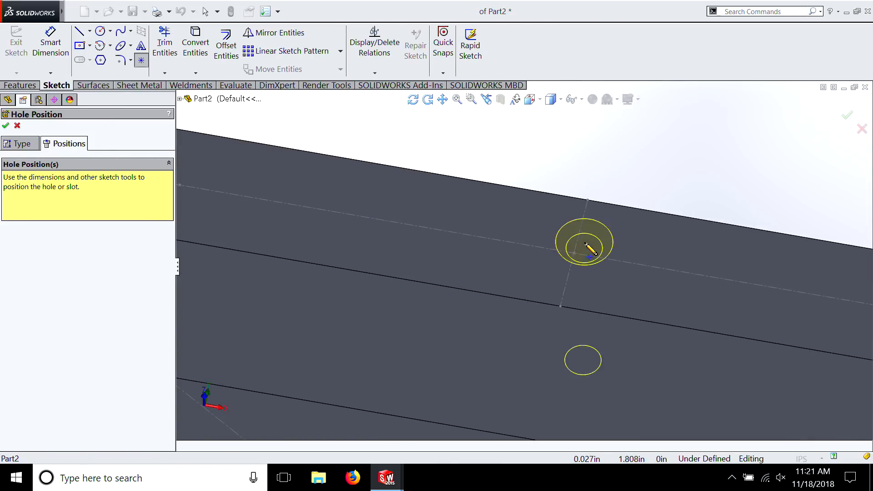
pyautogui.click(572, 254)
pyautogui.scroll(3, 585, 253)
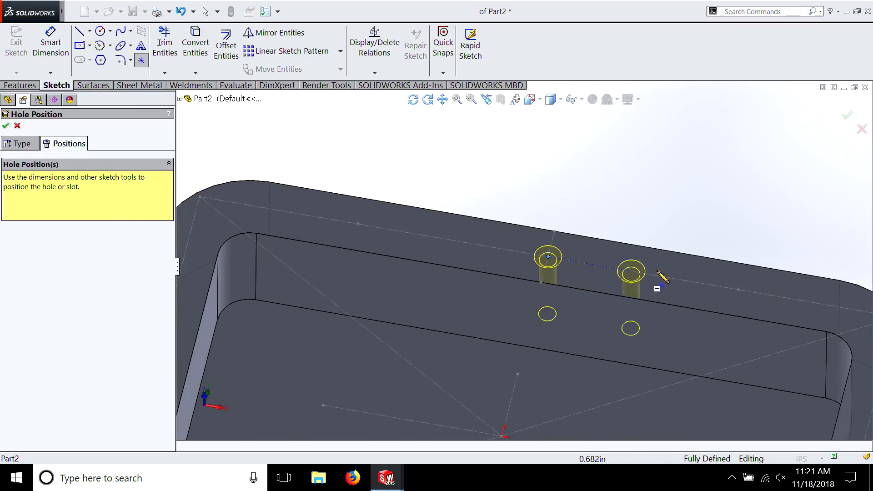
pyautogui.click(738, 290)
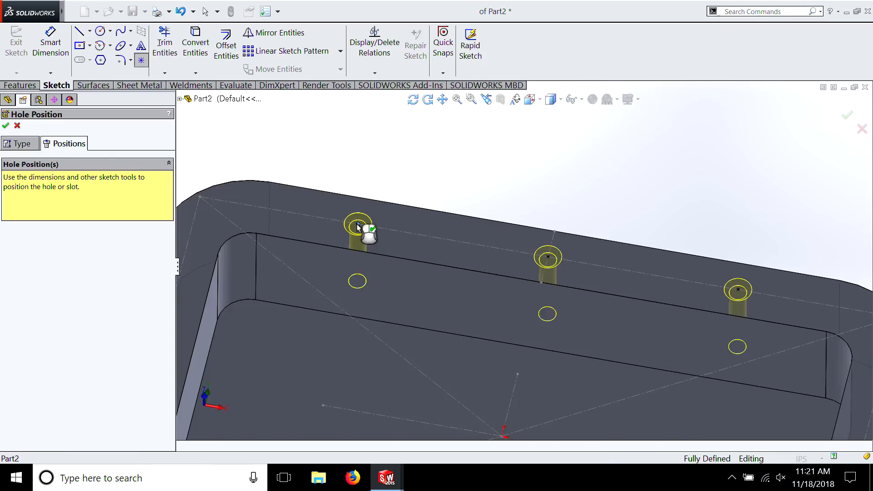
# Step: Add a fourth tapped hole at the layout point midway along the adjacent short rim
pyautogui.scroll(3, 367, 230)
pyautogui.scroll(2, 357, 232)
pyautogui.scroll(-4, 363, 320)
pyautogui.scroll(3, 362, 320)
pyautogui.scroll(-1, 363, 320)
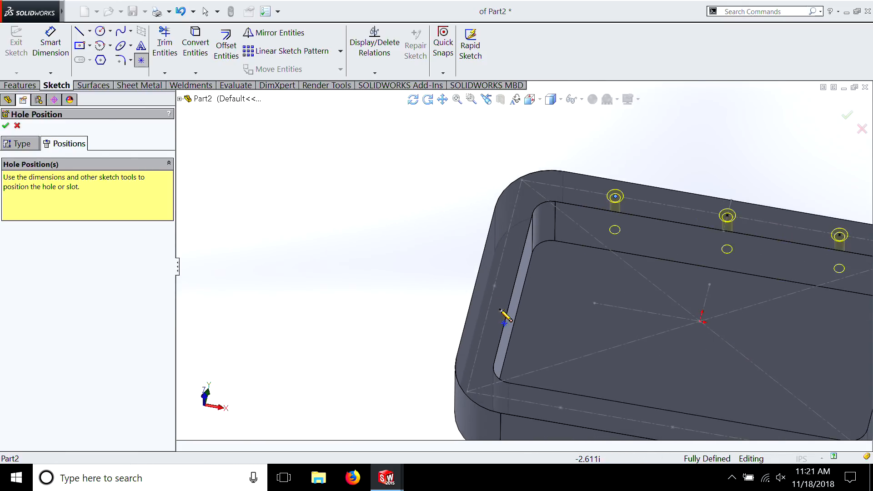
pyautogui.click(494, 288)
pyautogui.scroll(3, 516, 291)
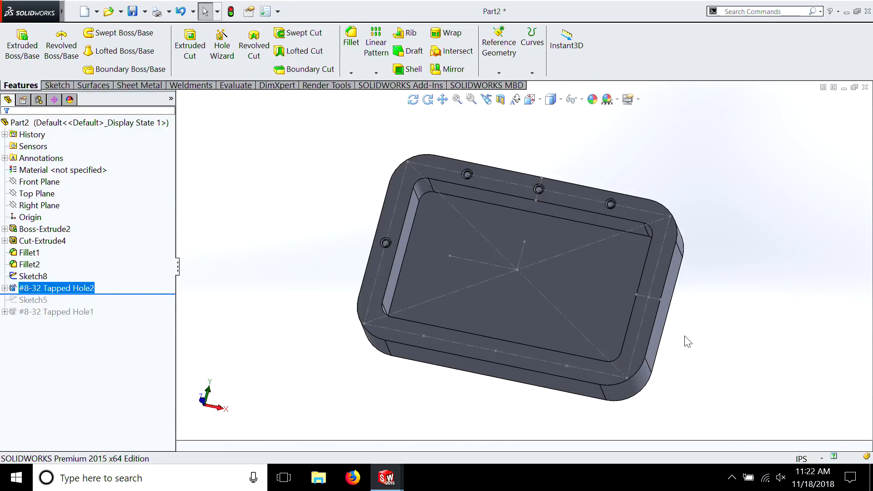
# Step: Mirror the #8-32 tapped hole feature about the Top Plane
pyautogui.click(448, 69)
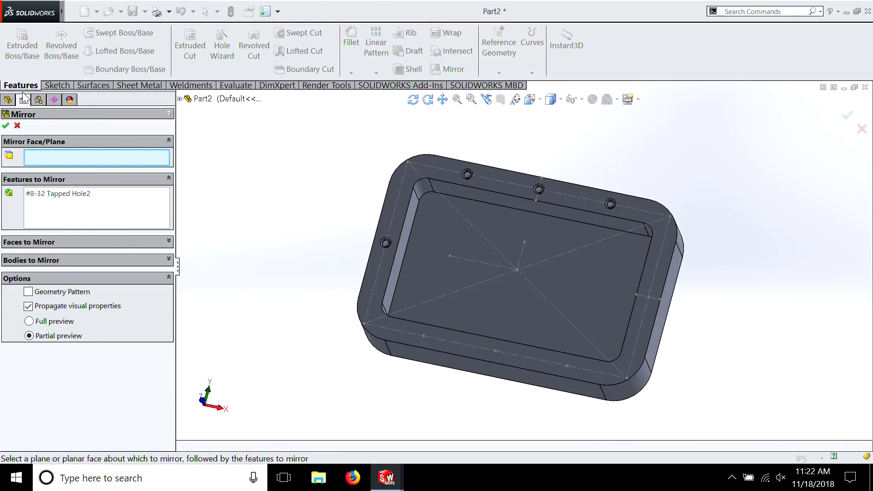
pyautogui.click(181, 98)
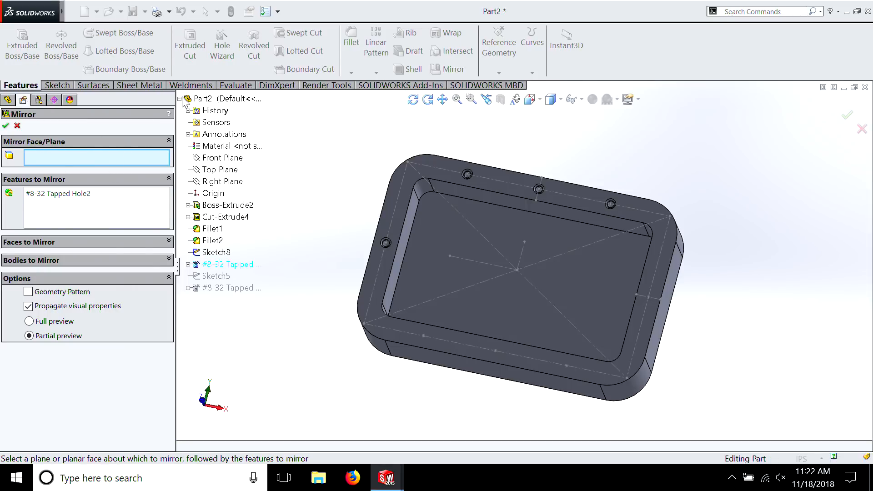
pyautogui.click(211, 171)
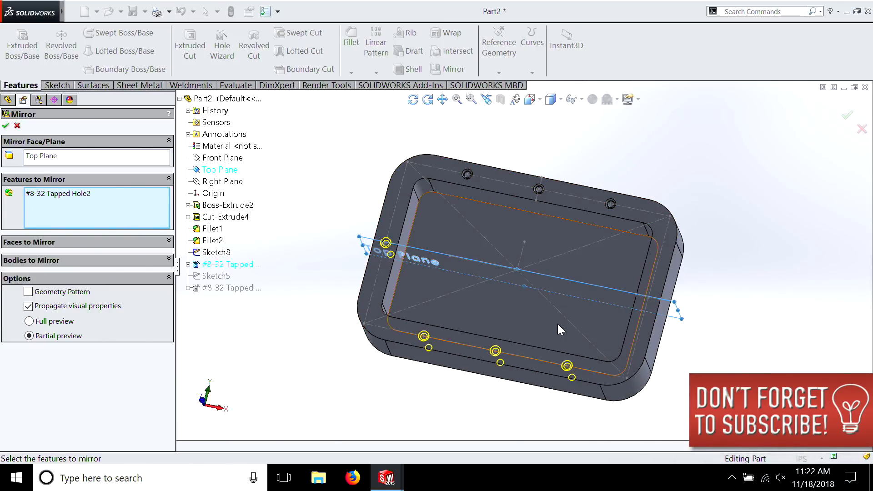
pyautogui.scroll(-3, 653, 302)
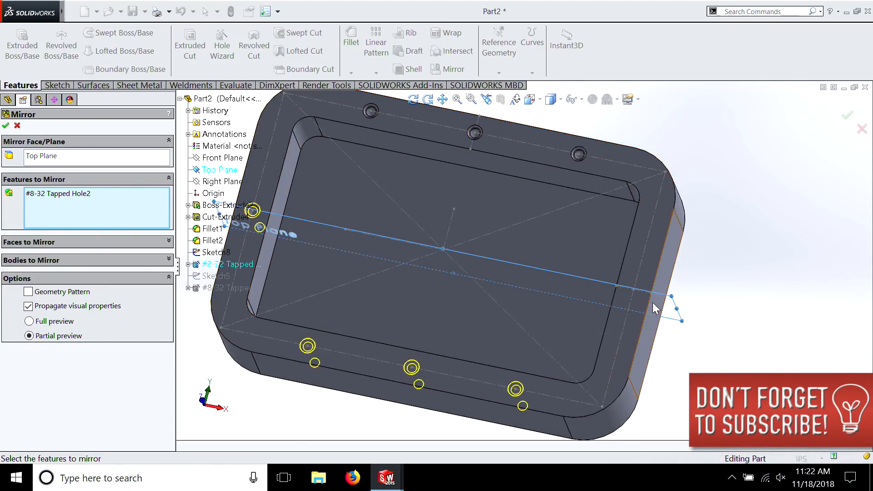
pyautogui.click(6, 127)
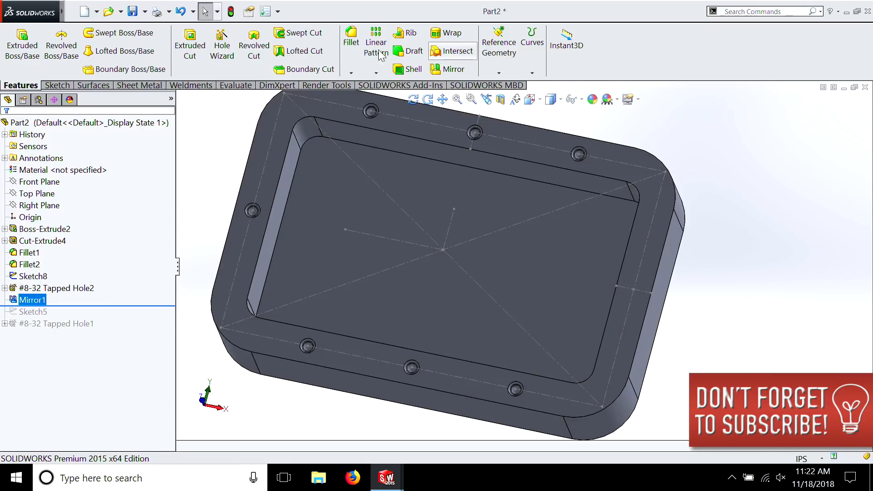
# Step: Mirror the previous mirror feature about the Right Plane to add the hole on the opposite short rim
pyautogui.click(443, 70)
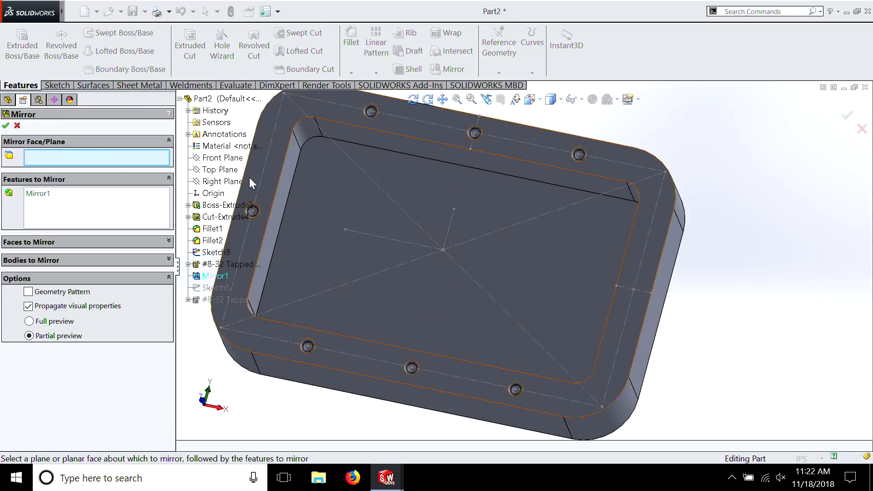
pyautogui.click(219, 182)
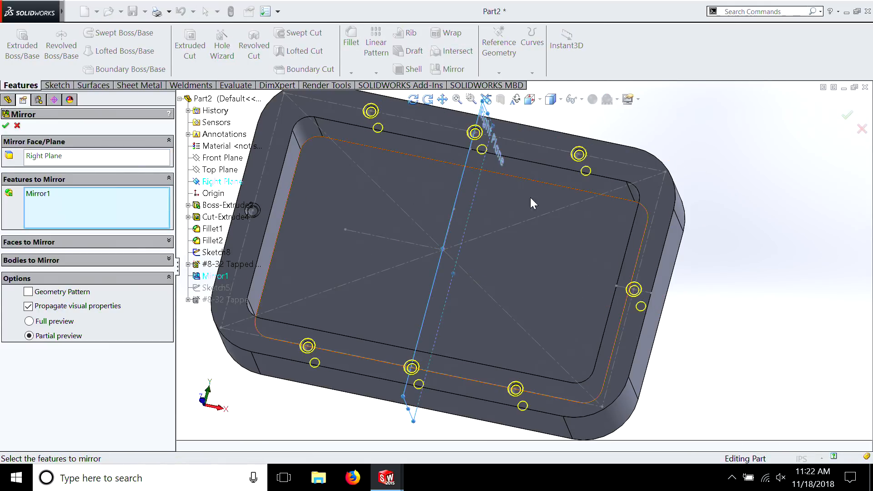
pyautogui.scroll(-5, 315, 237)
pyautogui.press('f')
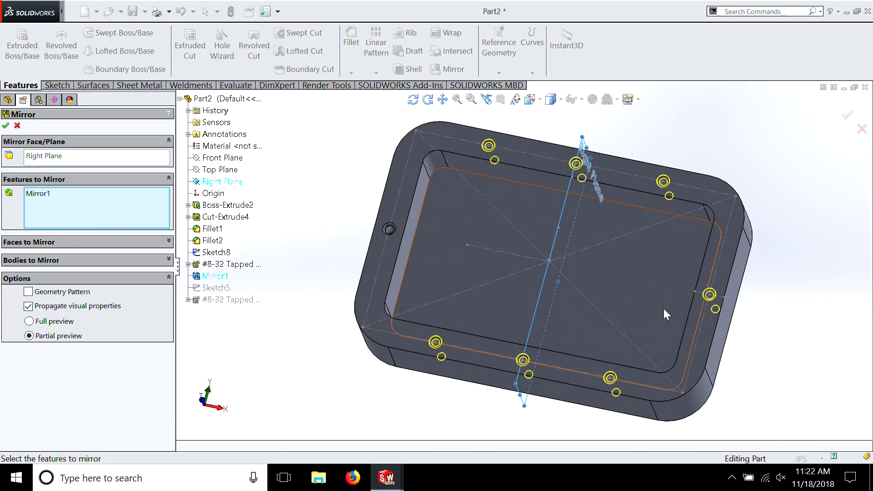
pyautogui.click(5, 127)
# Step: Sketch a center rectangle about 6.13 by 4.29 in on the part's underside, centered on the origin
pyautogui.moveTo(477, 212); pyautogui.dragTo(610, 211, button='middle')
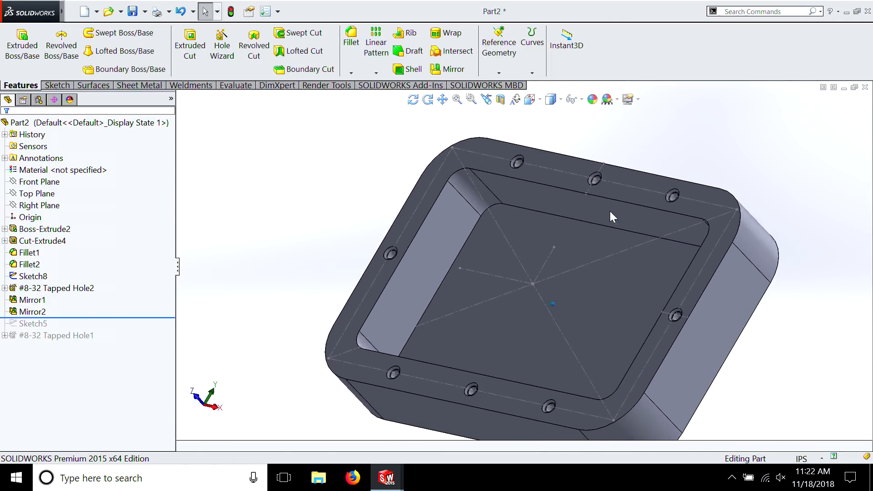
pyautogui.moveTo(482, 165); pyautogui.dragTo(601, 307, button='middle')
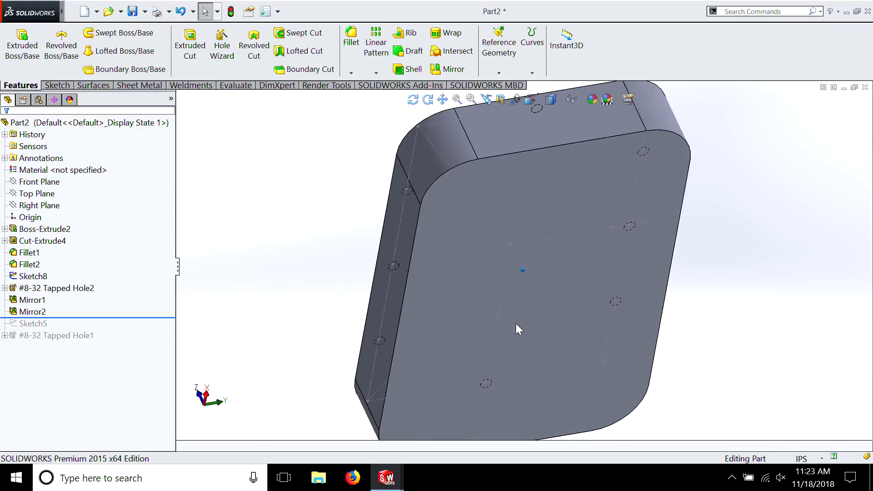
pyautogui.rightClick(515, 324)
pyautogui.click(533, 151)
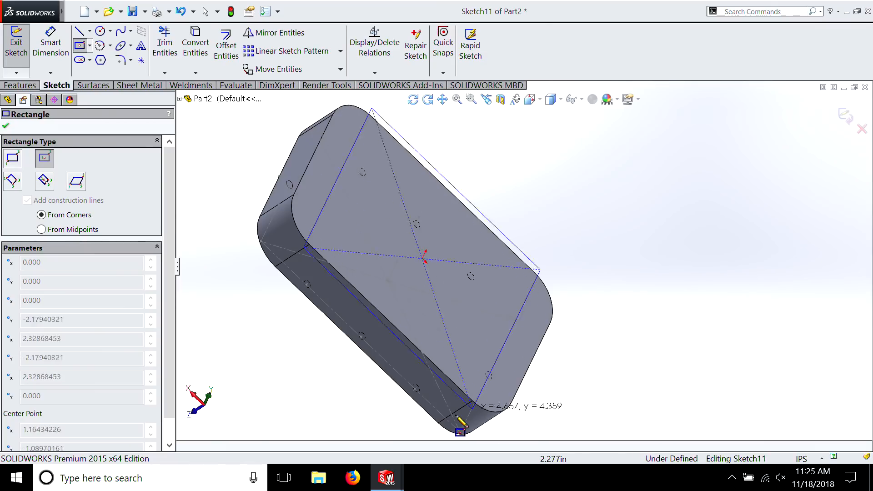
pyautogui.click(500, 433)
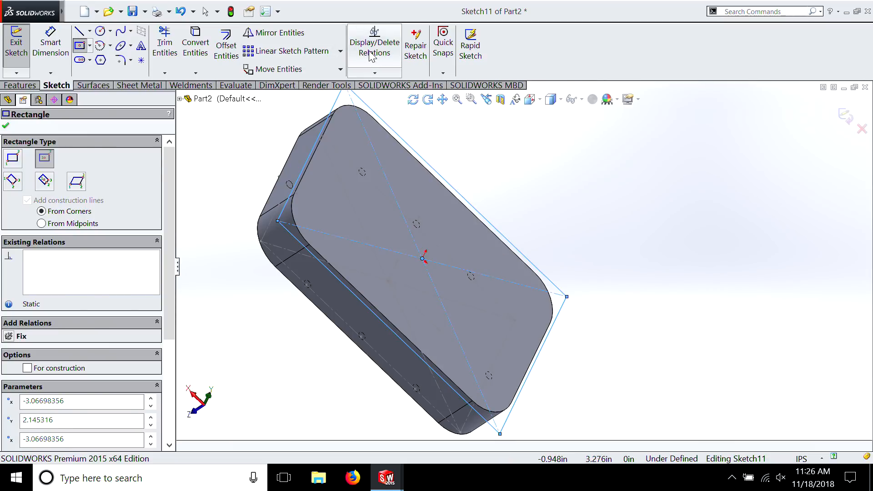
pyautogui.click(376, 73)
pyautogui.click(396, 86)
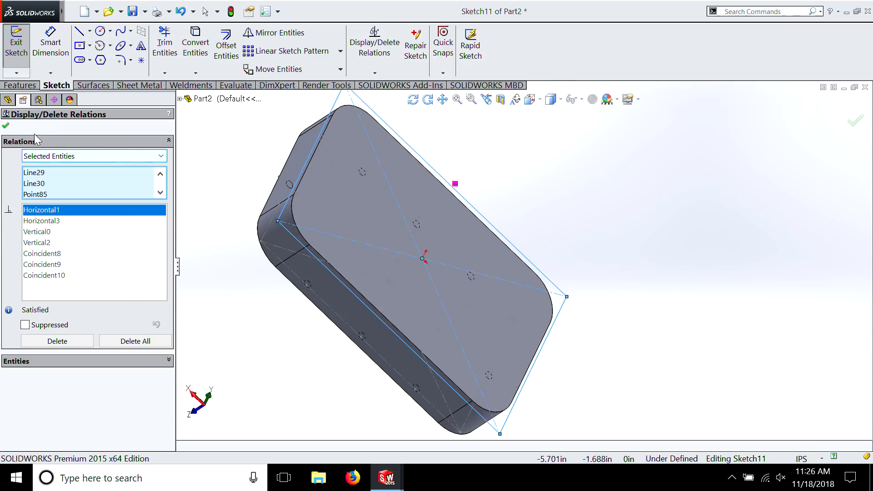
pyautogui.click(6, 126)
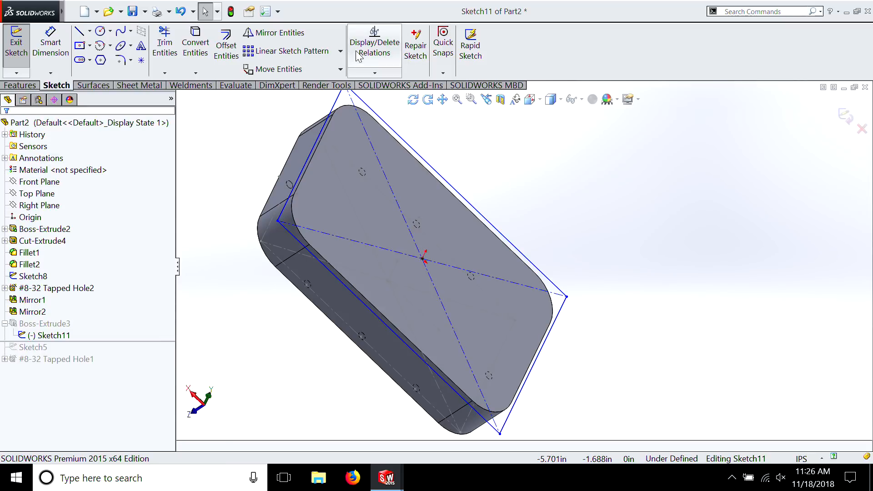
# Step: Add a collinear relation between the rectangle's short side and the adjacent straight short edge of the underside
pyautogui.click(373, 72)
pyautogui.click(382, 96)
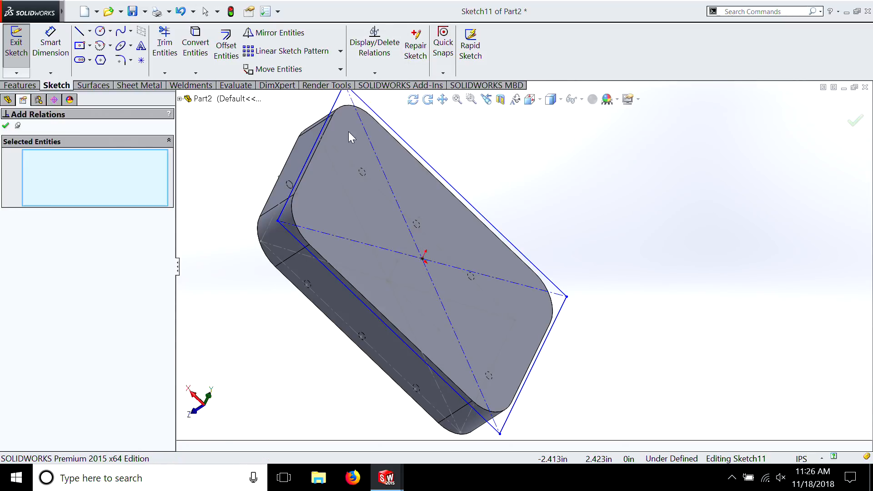
pyautogui.click(301, 179)
pyautogui.click(304, 182)
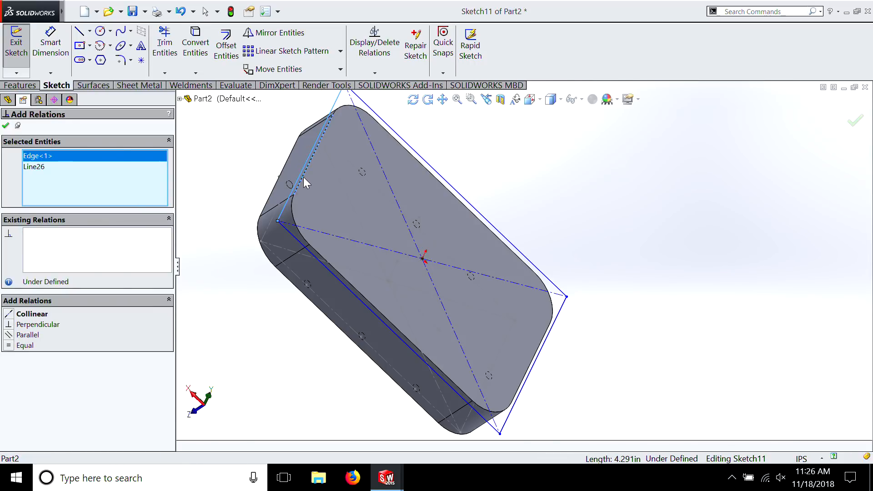
pyautogui.click(19, 314)
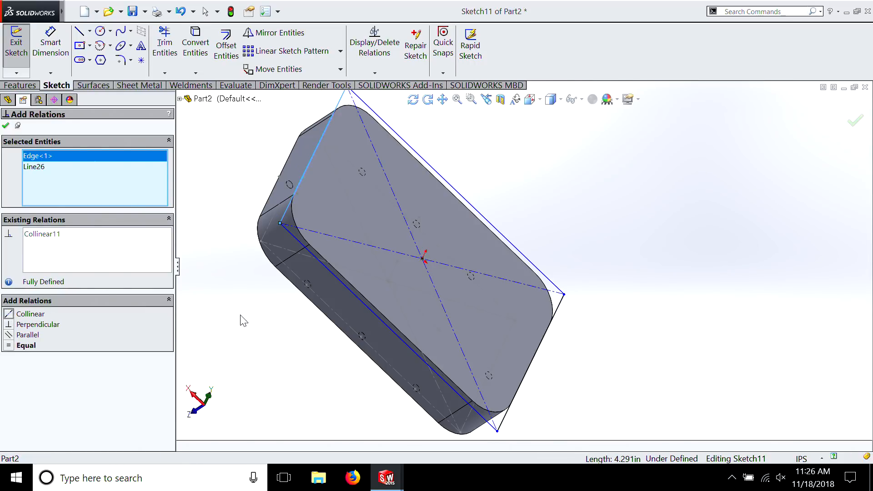
# Step: Make the rectangle's long side collinear with the adjacent long edge of the underside and exit the sketch
pyautogui.click(344, 285)
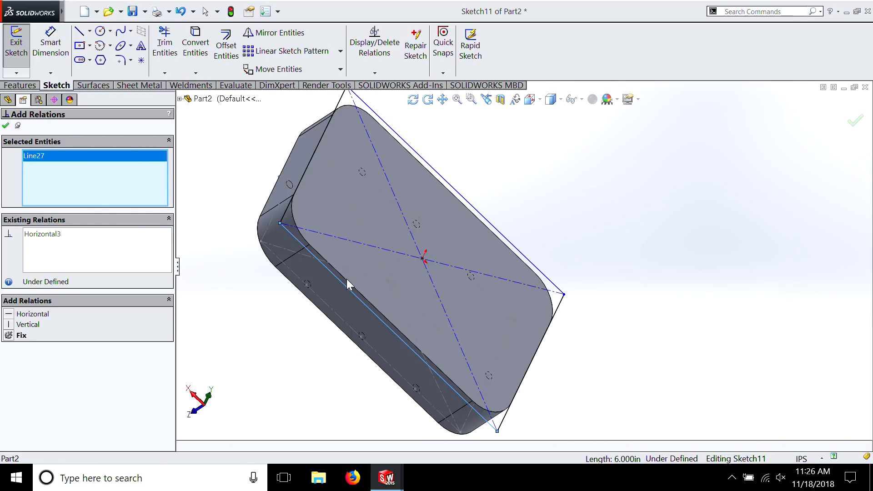
pyautogui.click(347, 285)
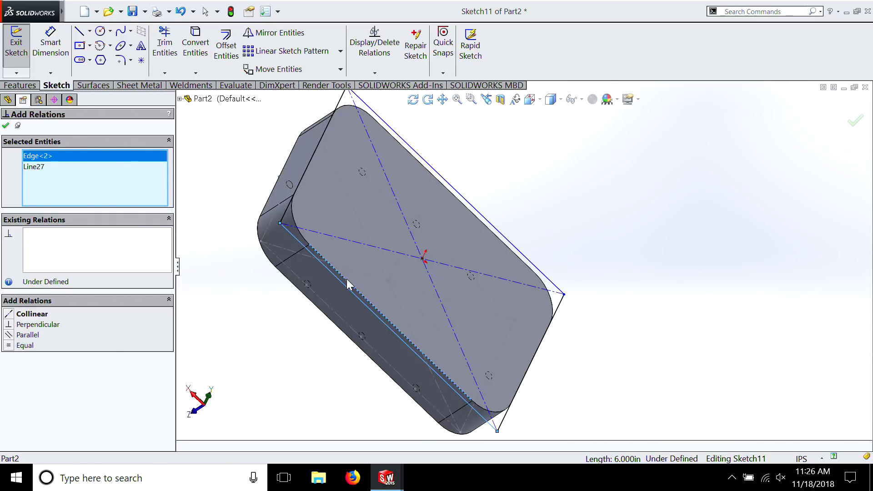
pyautogui.click(13, 316)
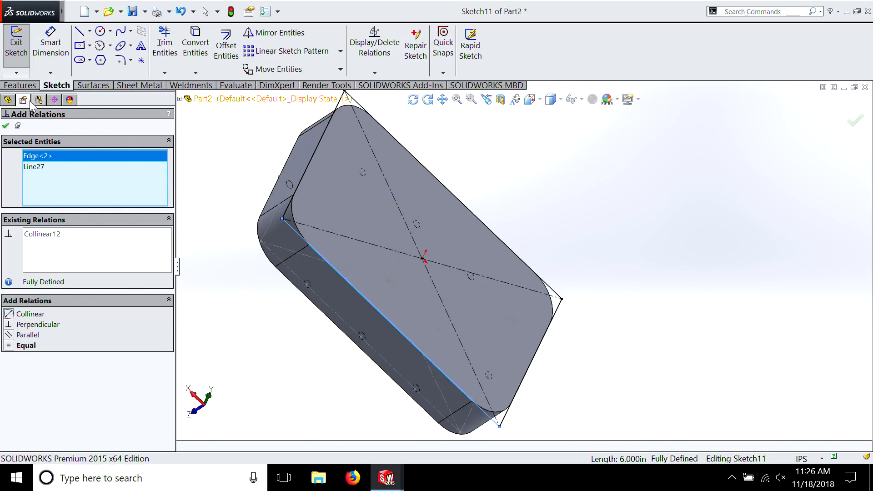
pyautogui.click(16, 51)
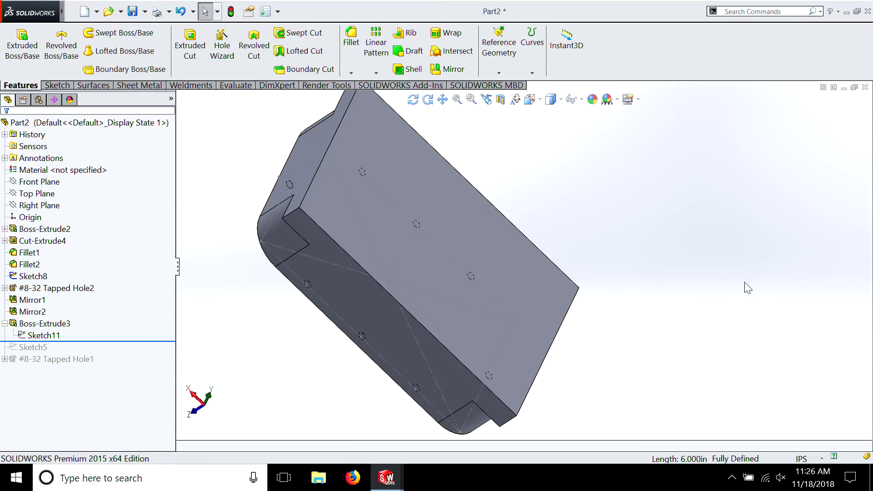
# Step: Hide the hole layout sketch Sketch8
pyautogui.moveTo(748, 285); pyautogui.dragTo(748, 285, button='middle')
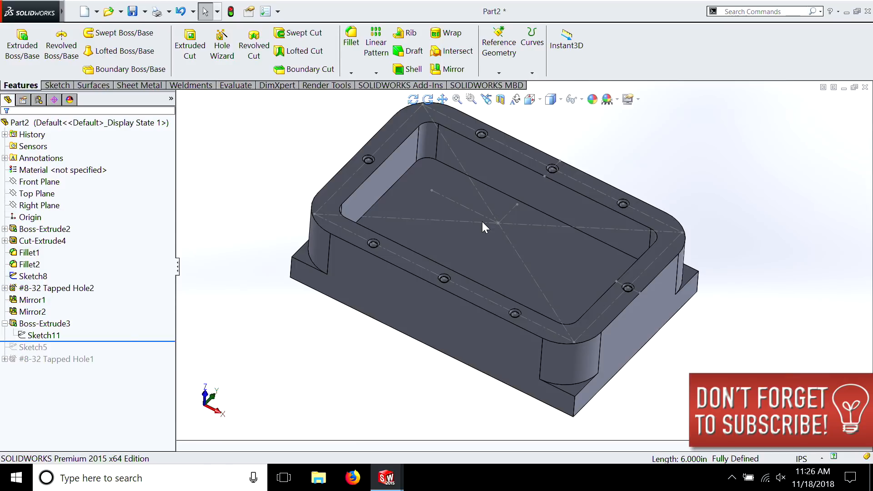
pyautogui.click(32, 276)
pyautogui.rightClick(33, 276)
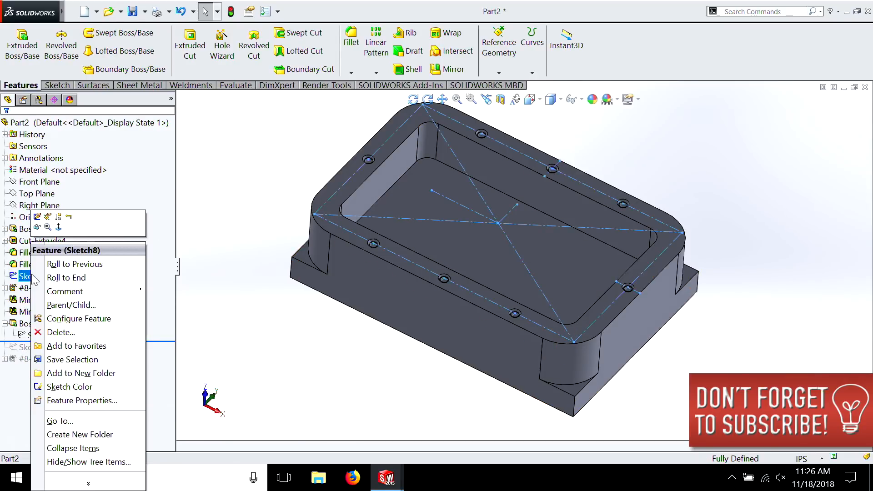
pyautogui.click(37, 227)
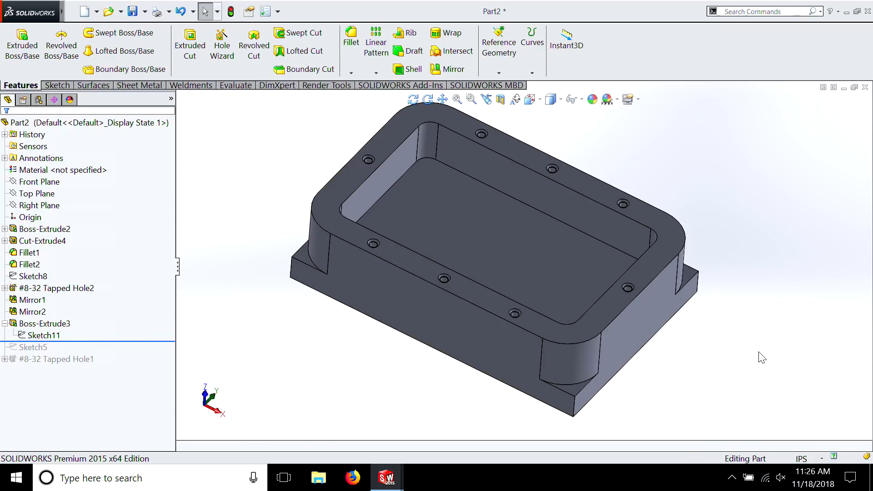
# Step: Suppress Fillet2, the fillet on the pocket's inner corners
pyautogui.moveTo(759, 352); pyautogui.dragTo(759, 353, button='middle')
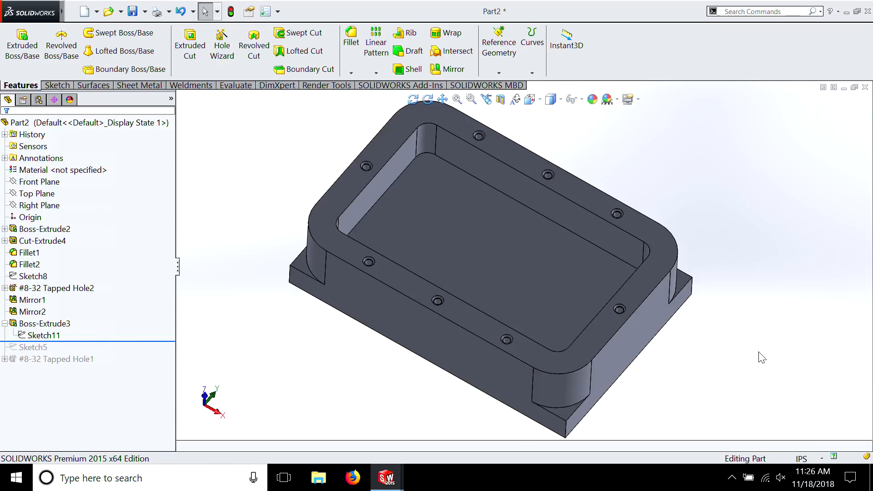
pyautogui.moveTo(763, 358); pyautogui.dragTo(724, 384, button='middle')
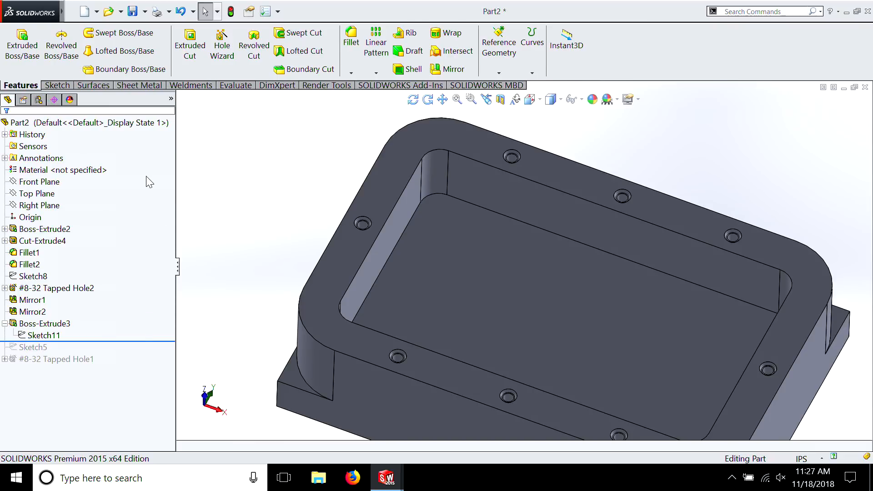
pyautogui.rightClick(33, 265)
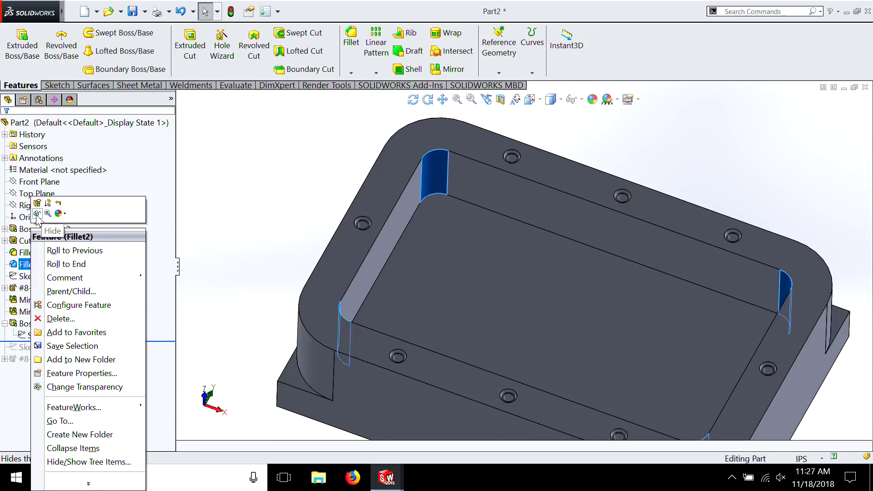
pyautogui.click(49, 204)
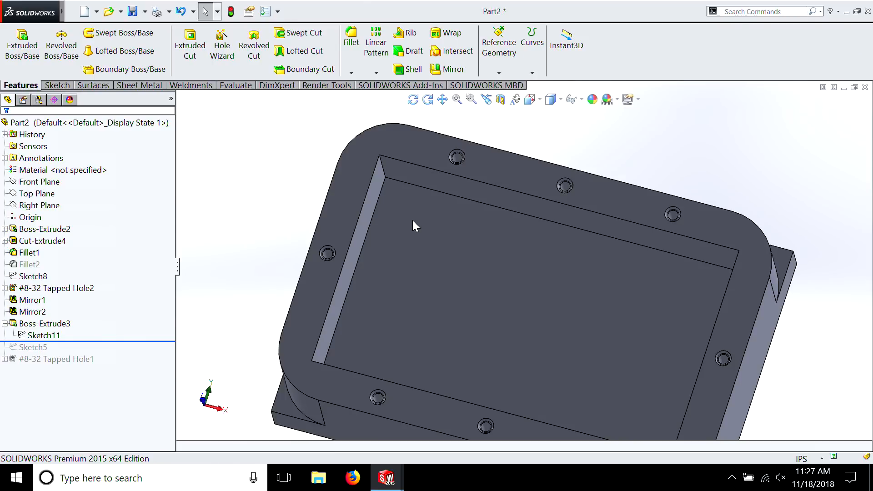
# Step: Unsuppress the pocket's inner corner fillet, Fillet2
pyautogui.moveTo(413, 221); pyautogui.dragTo(375, 233, button='middle')
pyautogui.scroll(3, 375, 233)
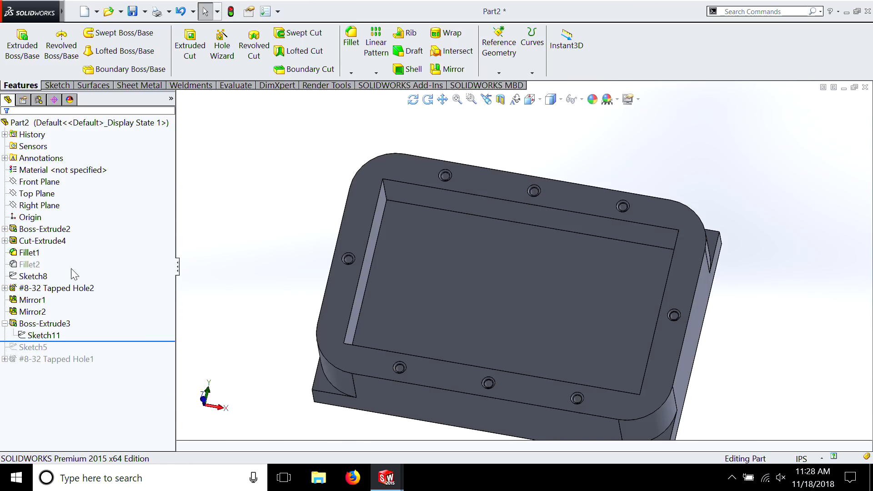
pyautogui.rightClick(36, 268)
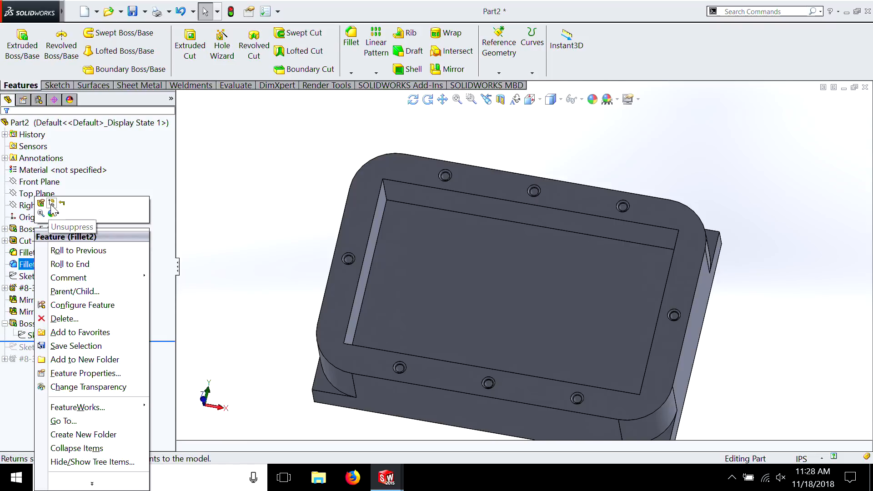
pyautogui.click(59, 203)
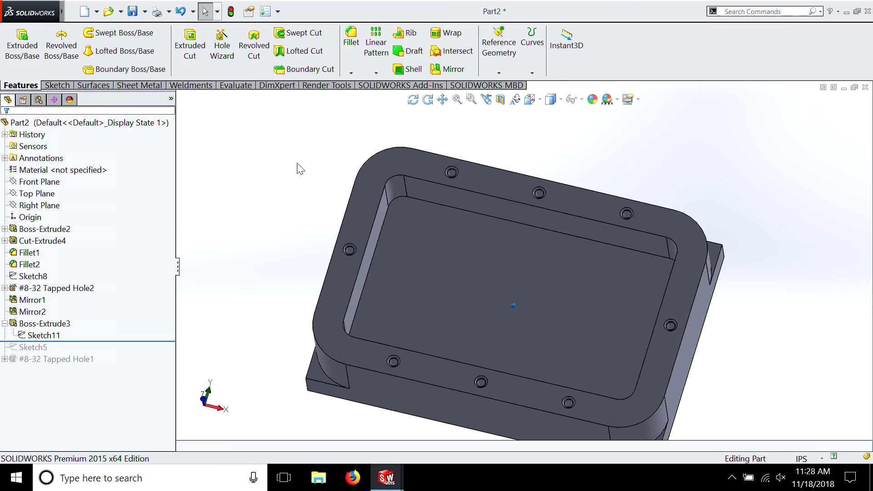
# Step: Suppress Fillet1, the fillet on the part's outer vertical corners
pyautogui.moveTo(300, 168); pyautogui.dragTo(518, 172, button='middle')
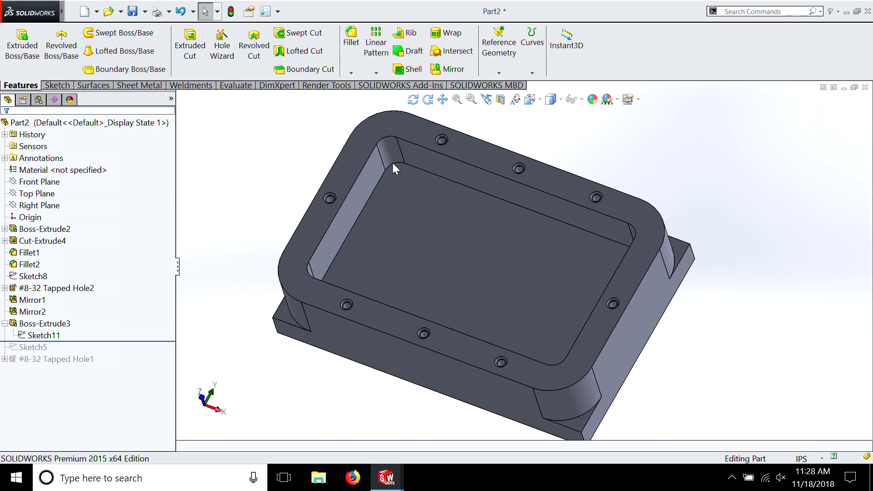
pyautogui.moveTo(592, 232); pyautogui.dragTo(622, 284, button='middle')
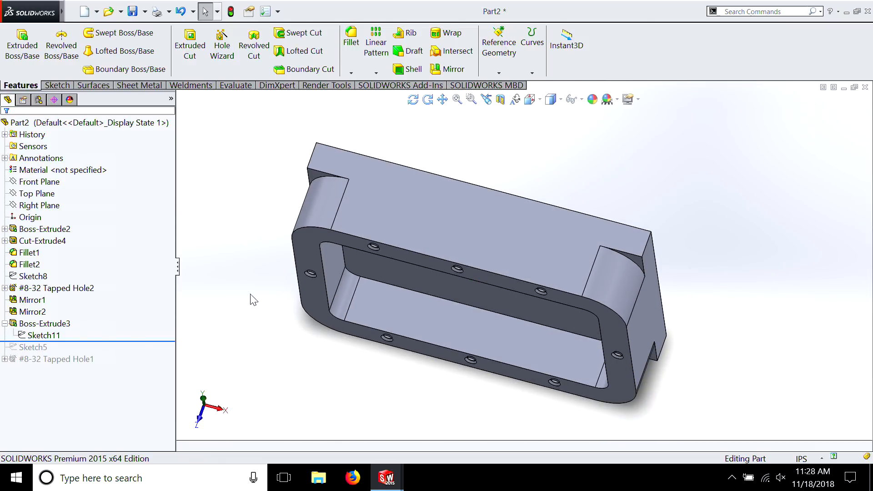
pyautogui.rightClick(28, 253)
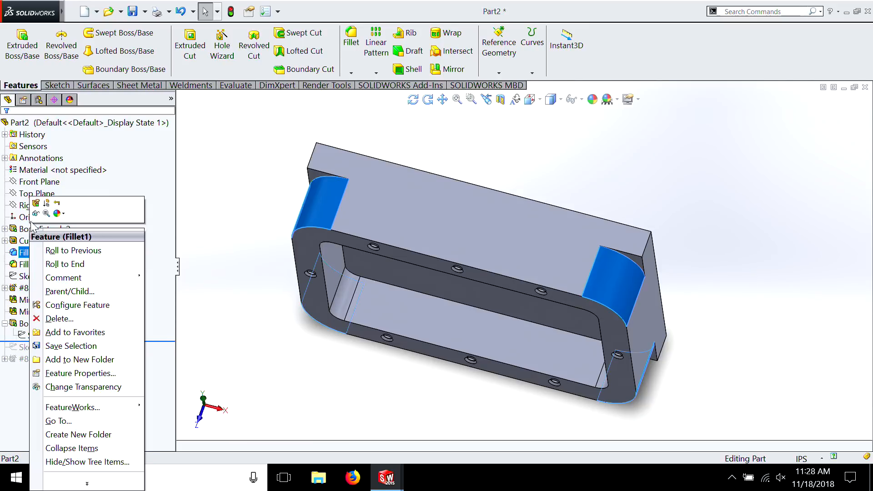
pyautogui.click(46, 203)
# Step: Inspect the part with square outer corners, then undo the suppression of Fillet1
pyautogui.moveTo(440, 210); pyautogui.dragTo(651, 318, button='middle')
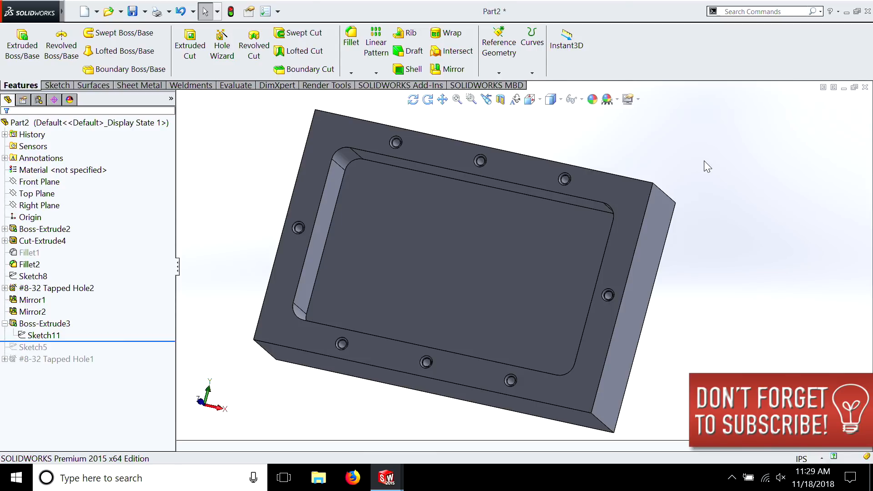
pyautogui.press('Up')
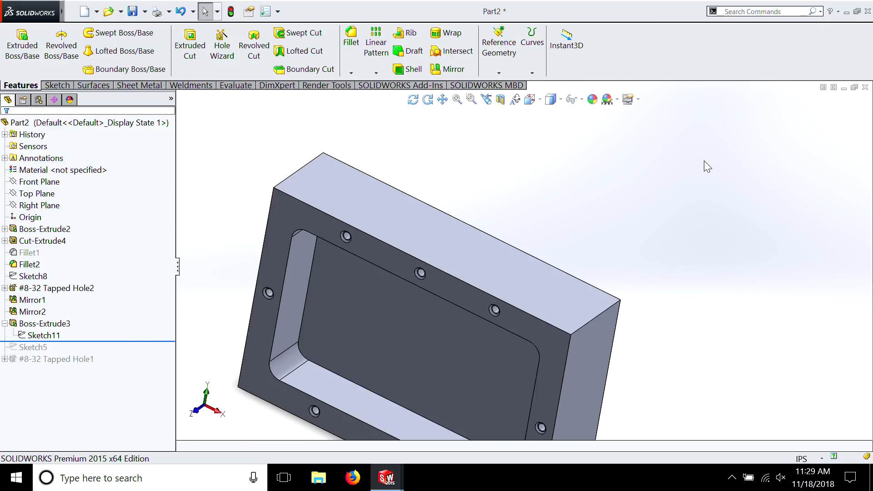
pyautogui.moveTo(704, 160); pyautogui.dragTo(237, 255, button='middle')
pyautogui.click(181, 11)
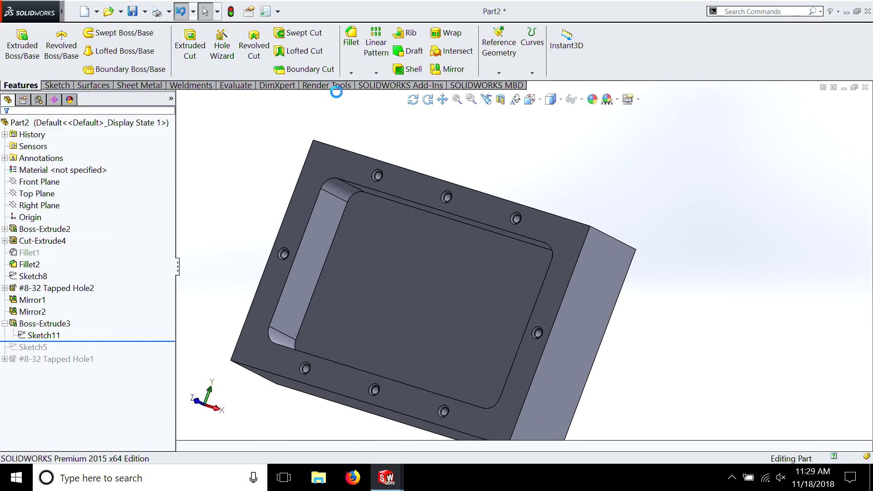
pyautogui.moveTo(532, 248); pyautogui.dragTo(536, 289, button='middle')
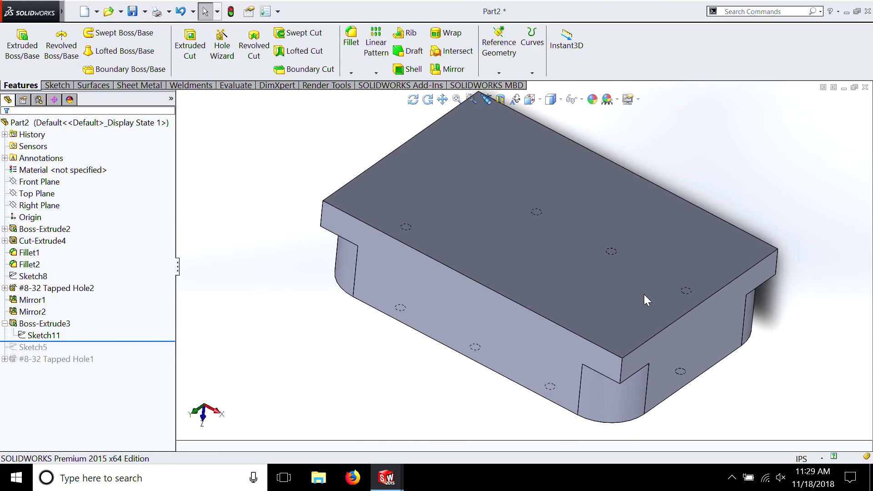